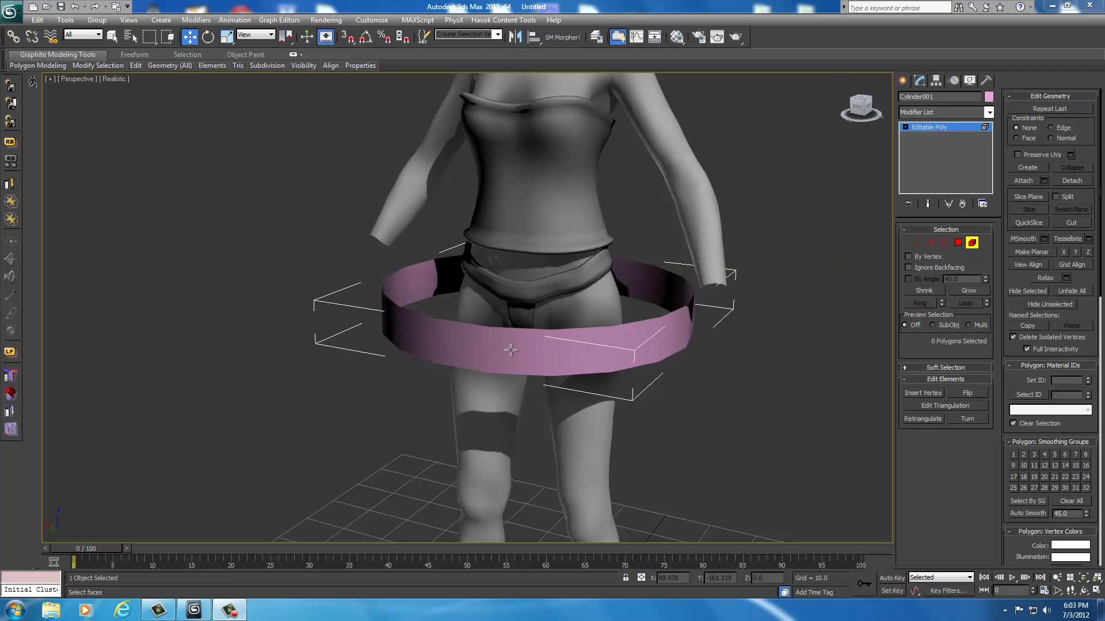
- Examine the ring around the figure's hips from the front and at an angle
scroll(582, 352, down, 5)
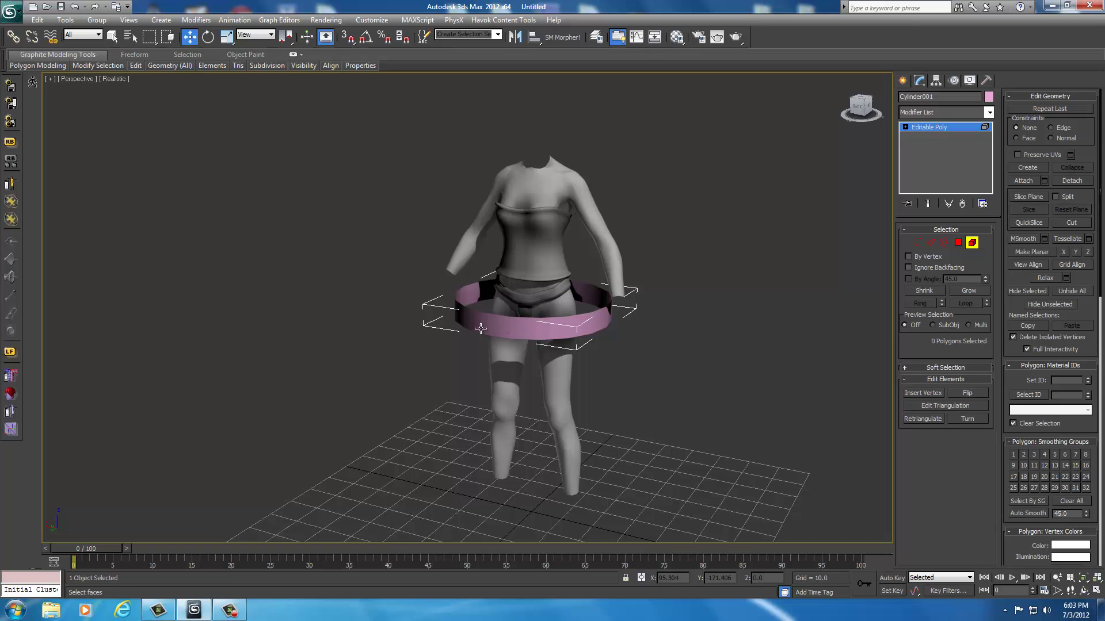
click(857, 113)
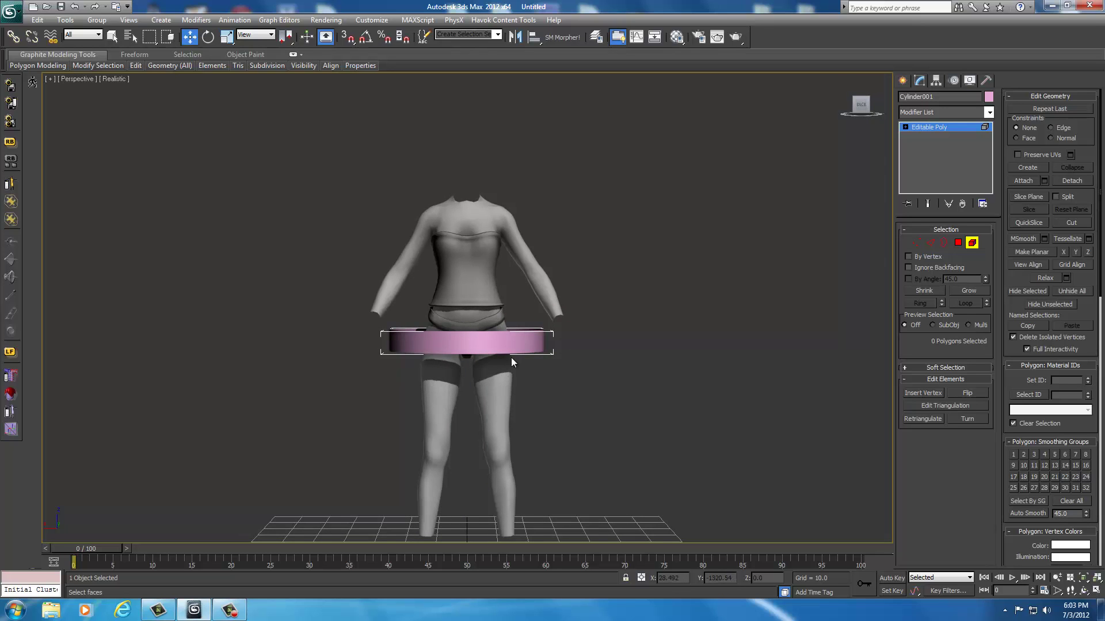
drag(860, 109, 826, 113)
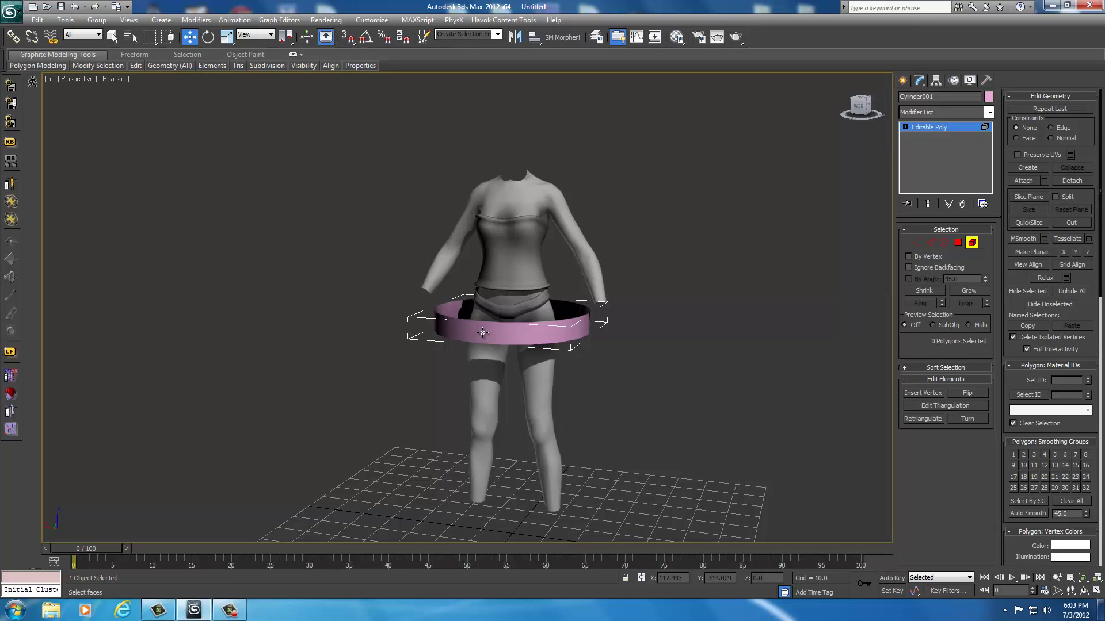
click(858, 109)
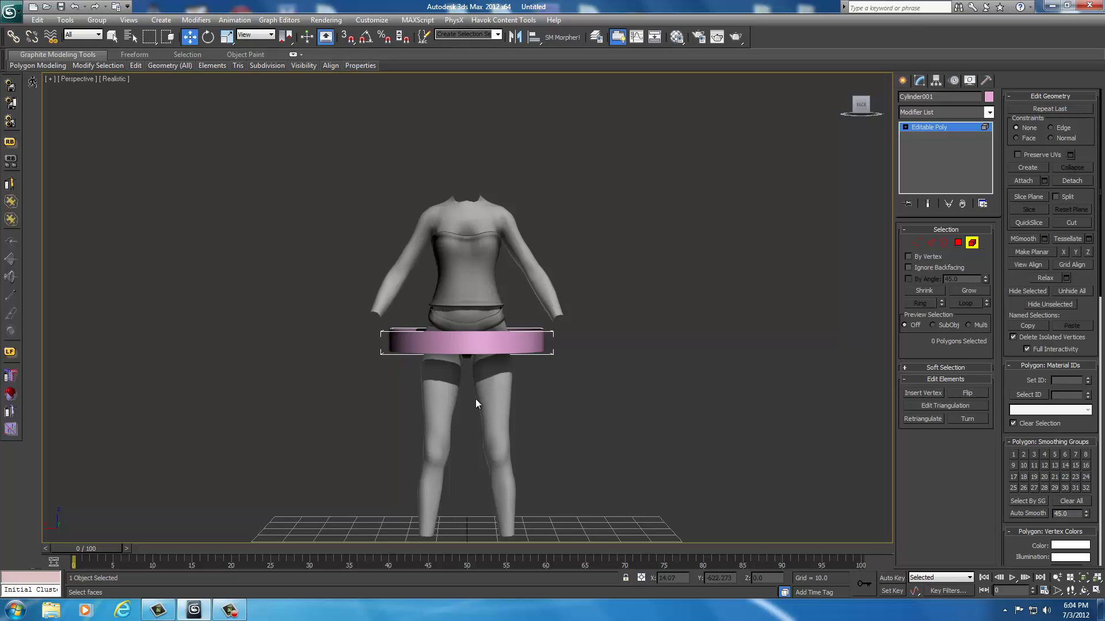
middle_drag(522, 425, 611, 289)
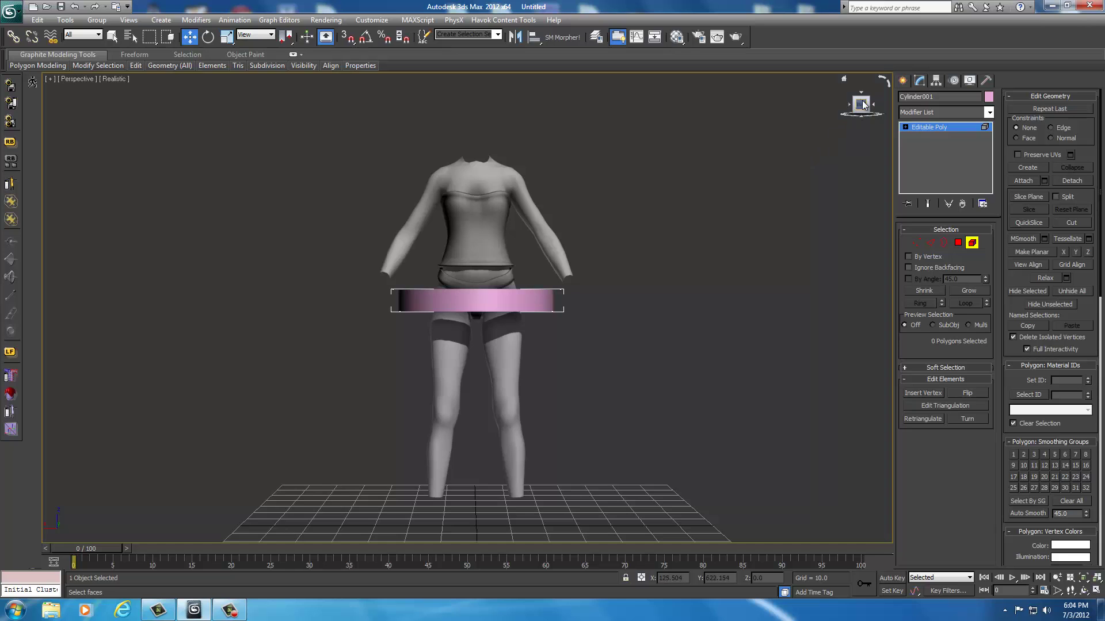
alt+middle_drag(632, 271, 652, 278)
scroll(652, 278, up, 3)
scroll(652, 278, down, 4)
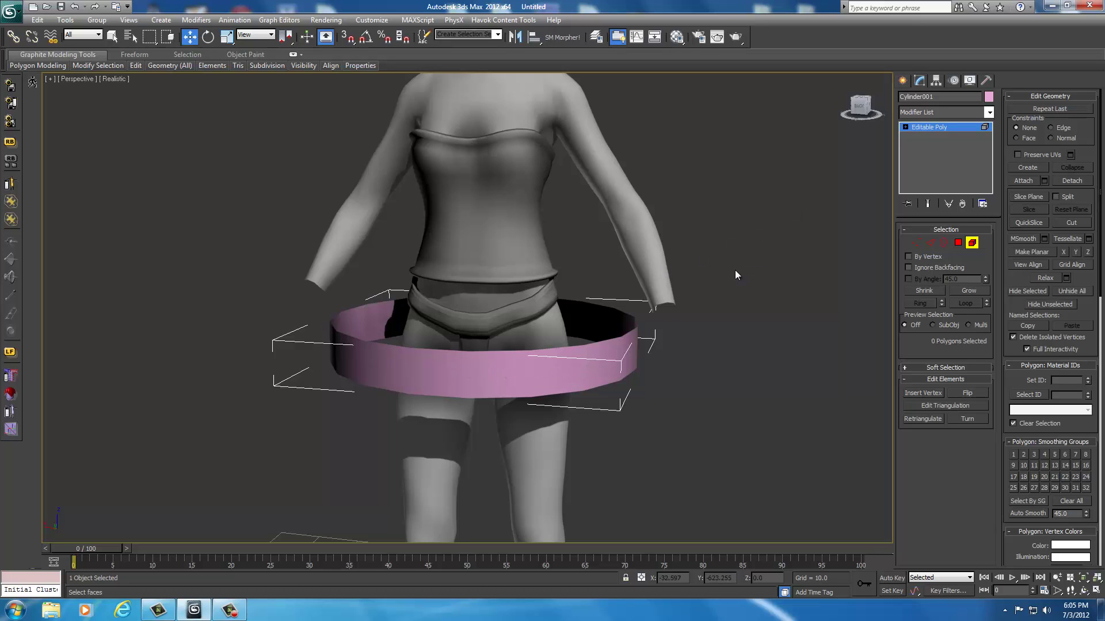
- Convert the ring around the hips to an Editable Mesh
right_click(463, 369)
mouse_move(490, 476)
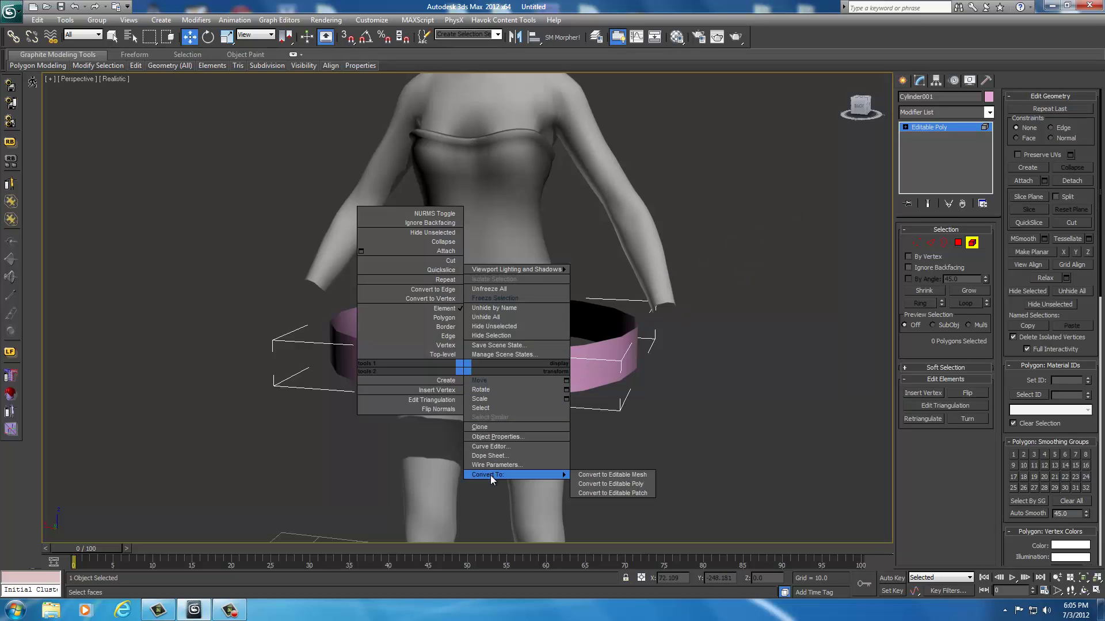
click(601, 474)
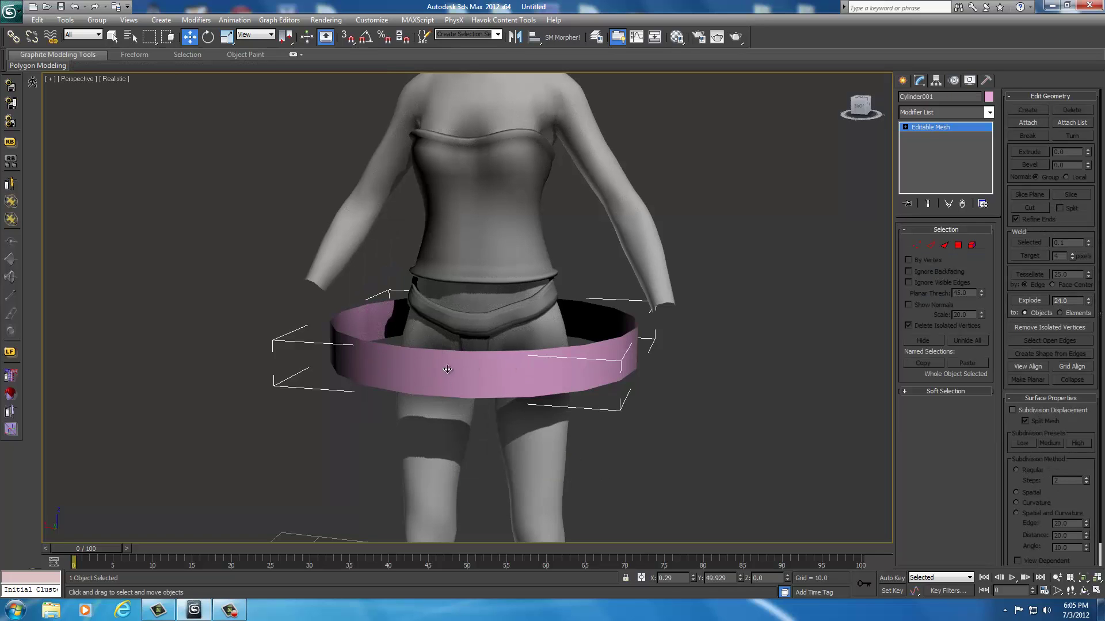
- Apply an Unwrap UVW modifier to the ring to display its map seams
click(988, 113)
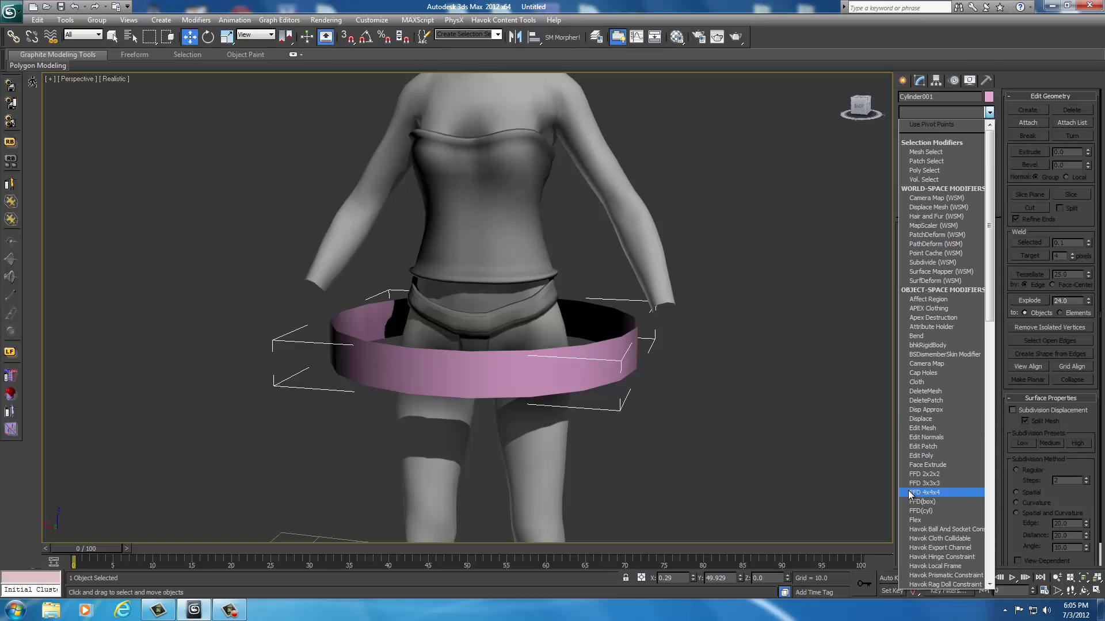
scroll(945, 521, down, 17)
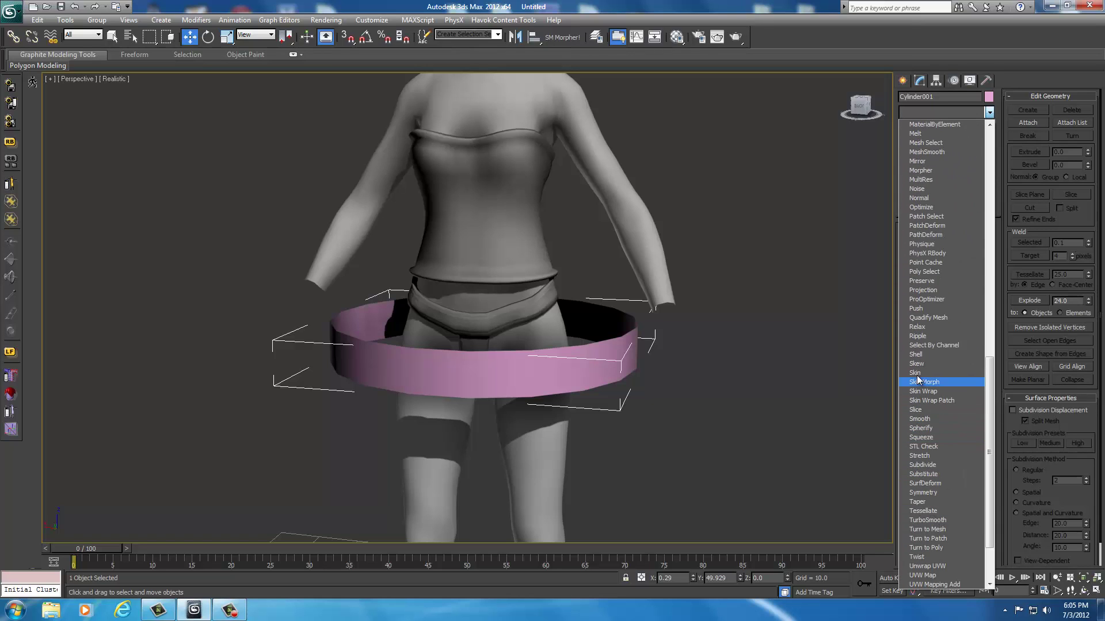
scroll(921, 504, down, 3)
scroll(922, 504, down, 3)
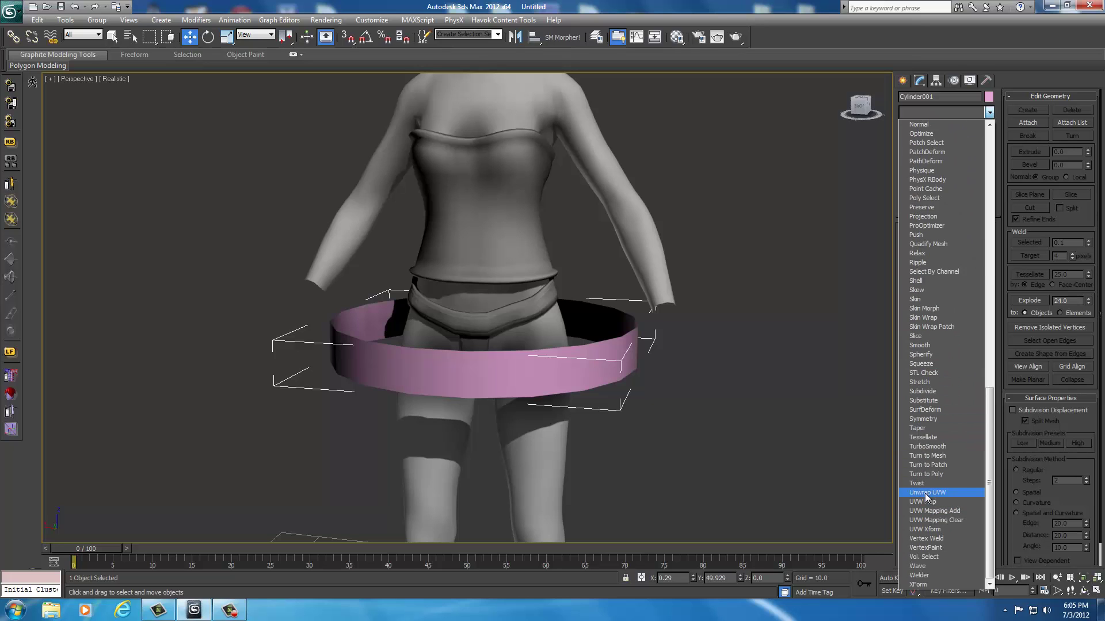
click(924, 493)
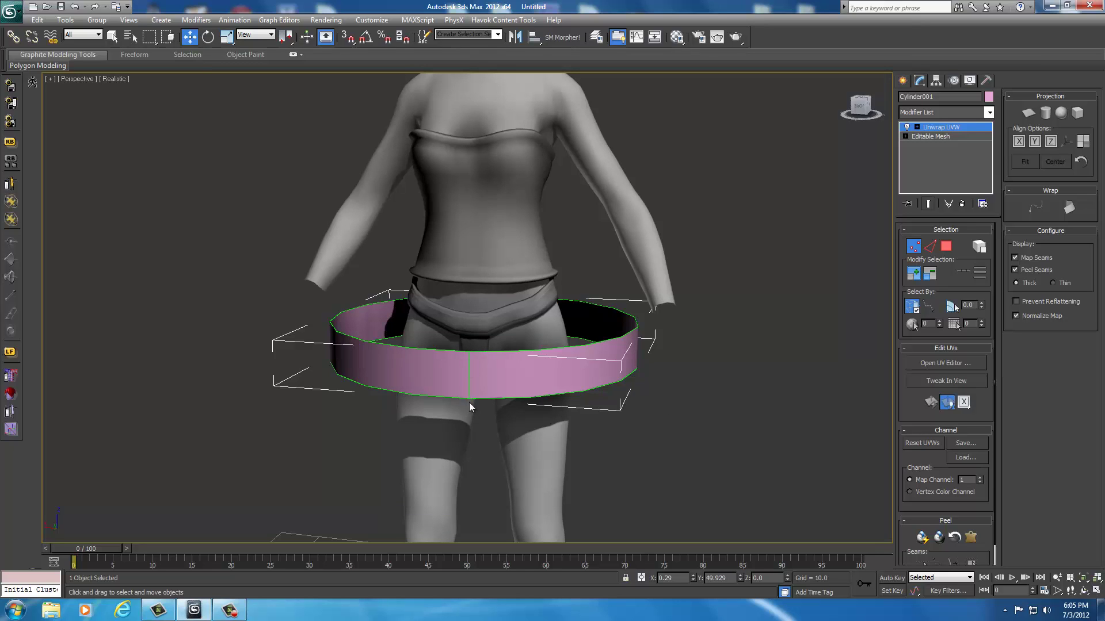
- Select the whole ring element in the Editable Mesh and rotate it slightly about the vertical axis
click(859, 106)
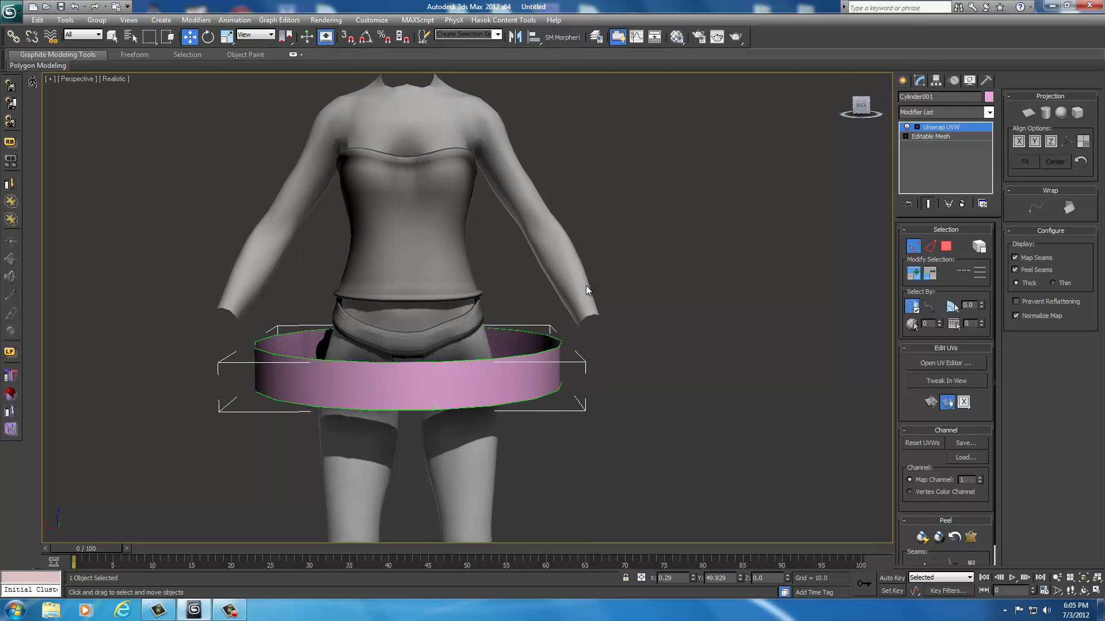
middle_drag(586, 285, 676, 264)
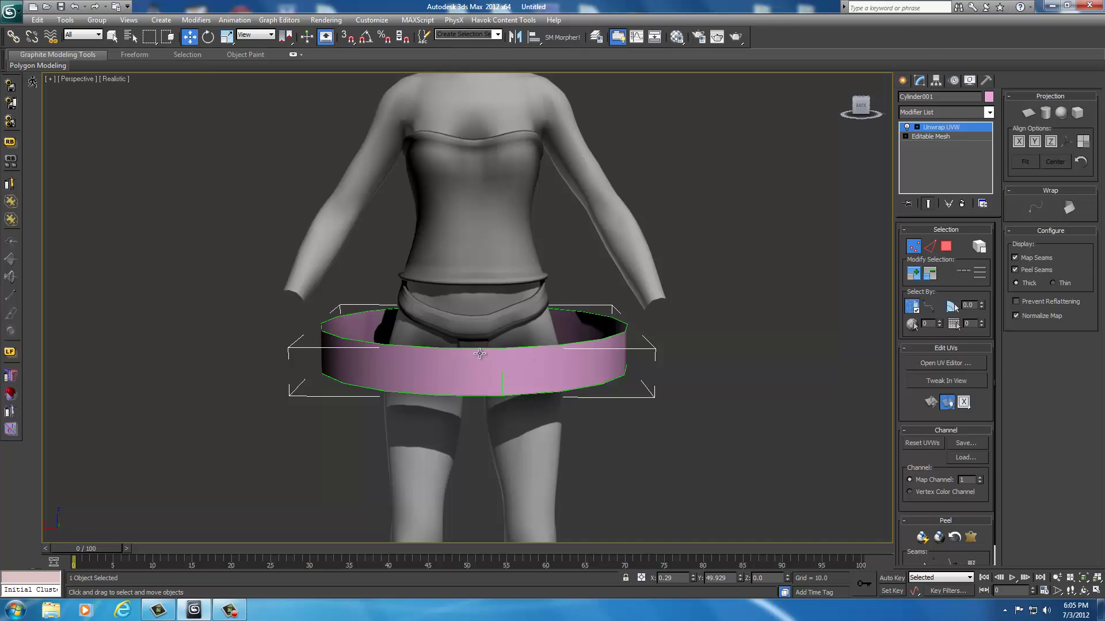
click(940, 137)
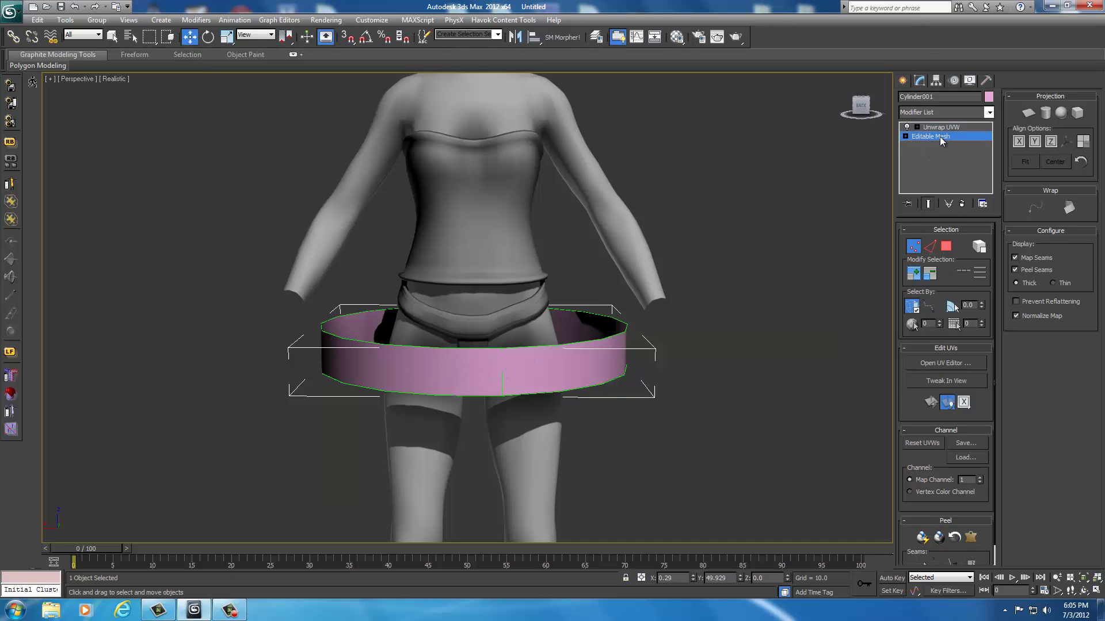
click(971, 245)
click(486, 375)
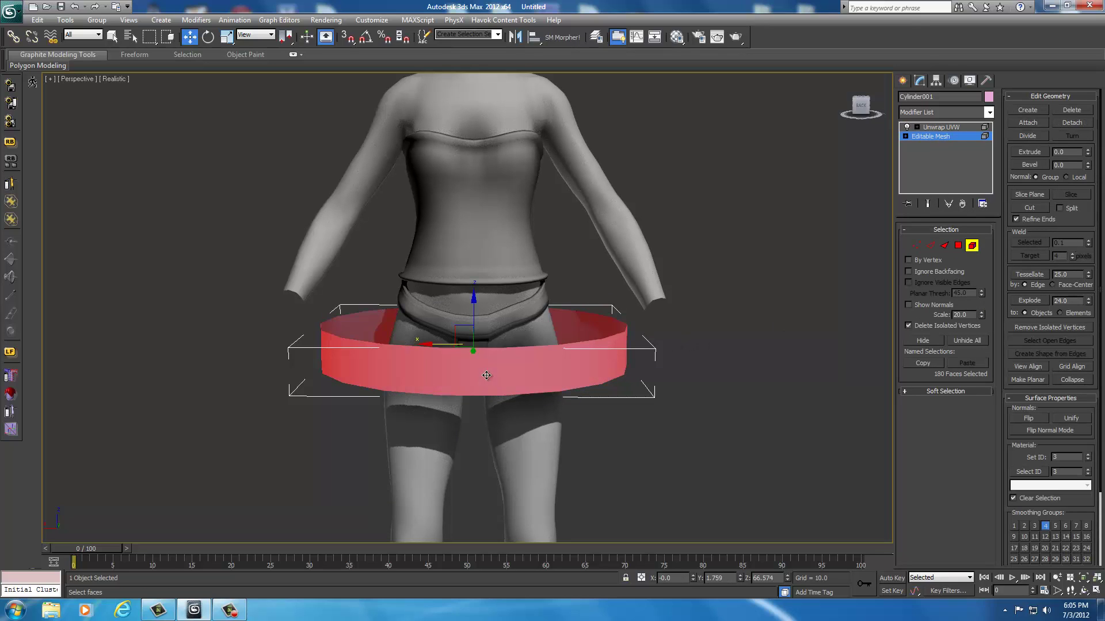
right_click(458, 357)
click(477, 384)
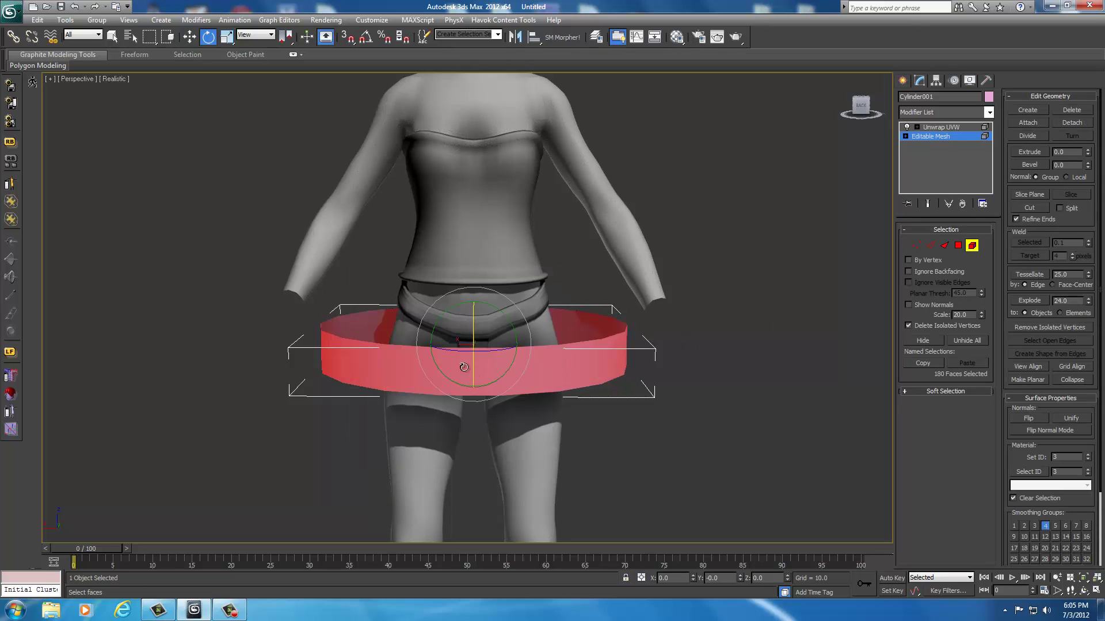
drag(458, 351, 445, 353)
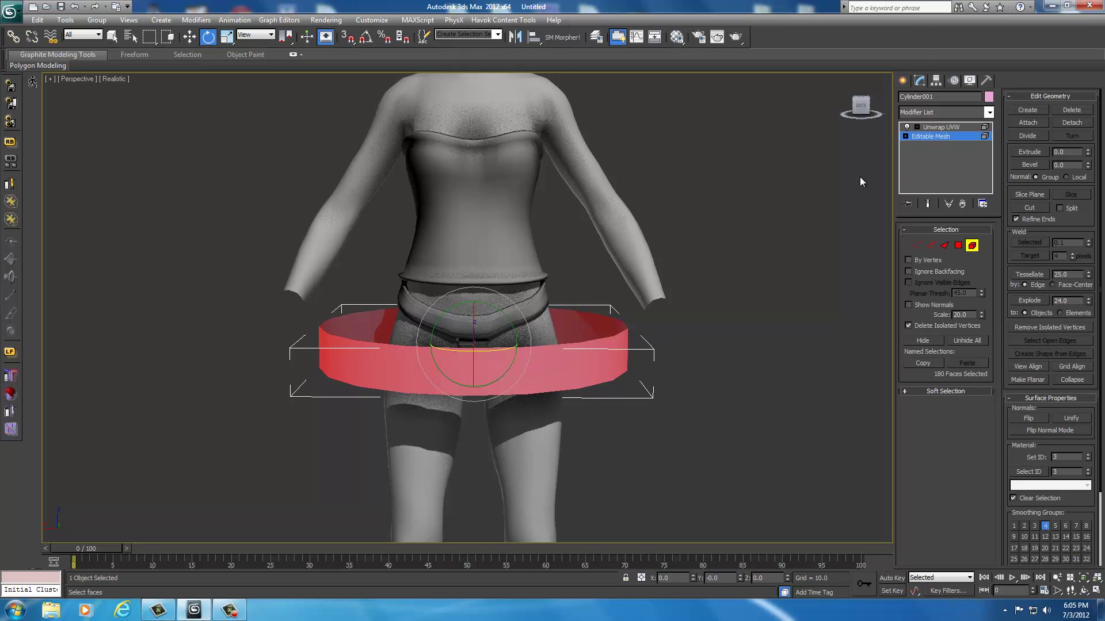
- Fine-tune the ring element's rotation about the vertical axis in the Editable Mesh, checking the seam position in Unwrap UVW
click(948, 127)
alt+middle_drag(668, 293, 733, 303)
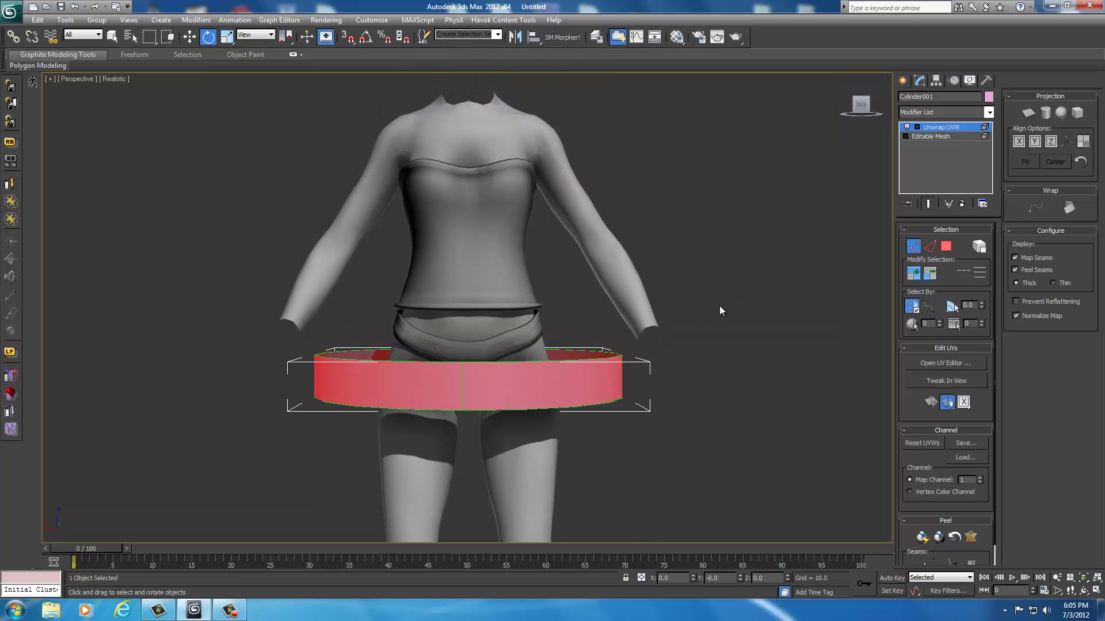
click(941, 137)
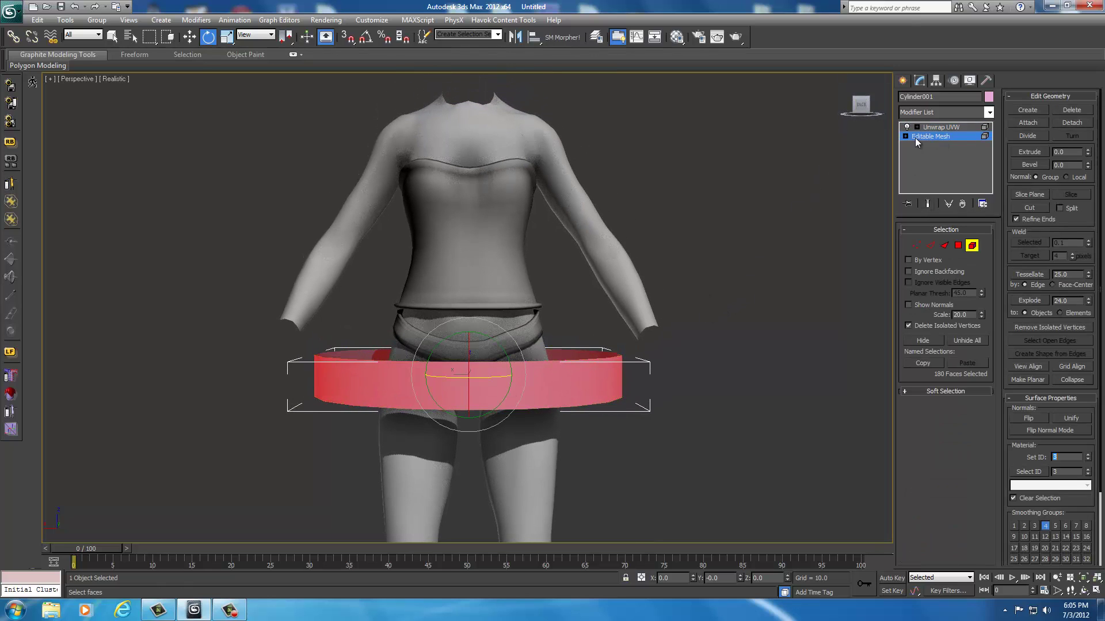
drag(477, 380, 490, 377)
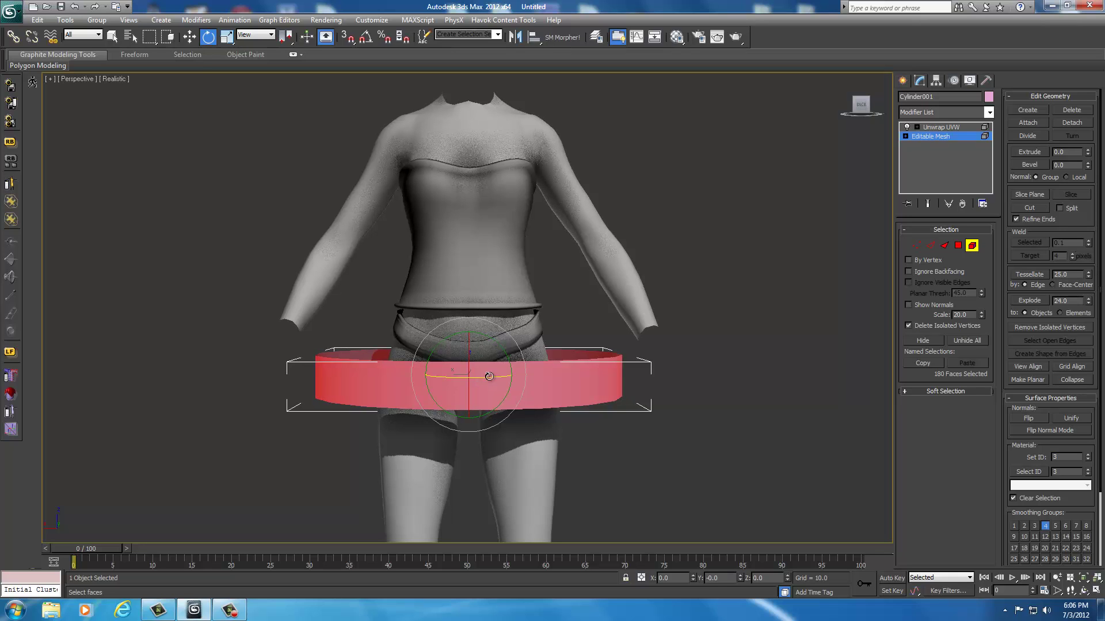
click(940, 128)
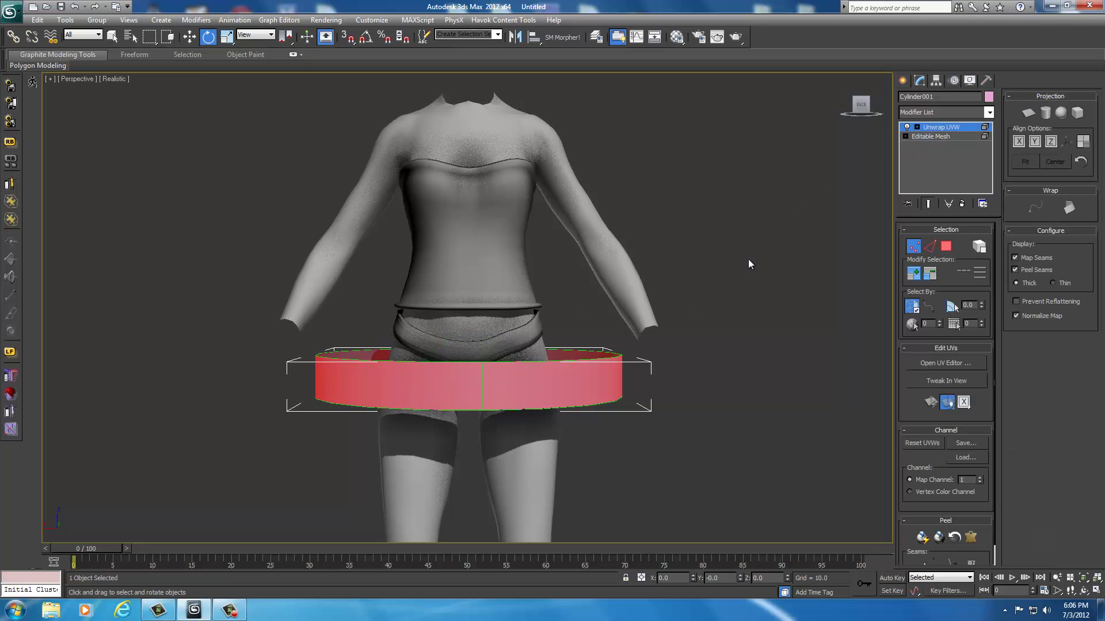
click(934, 139)
drag(477, 379, 471, 380)
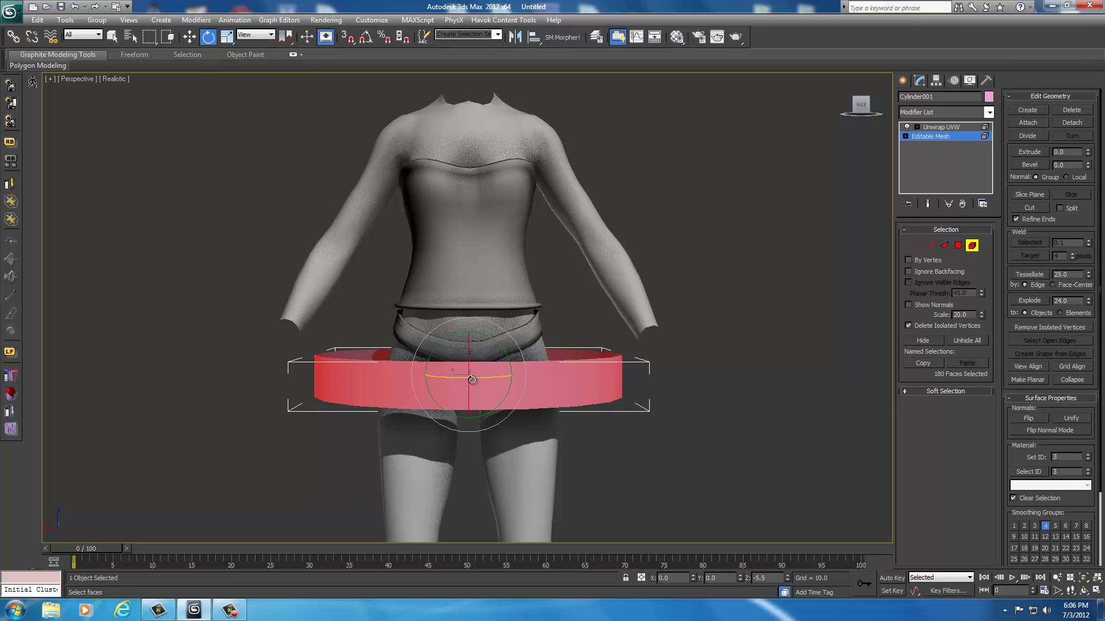
click(935, 130)
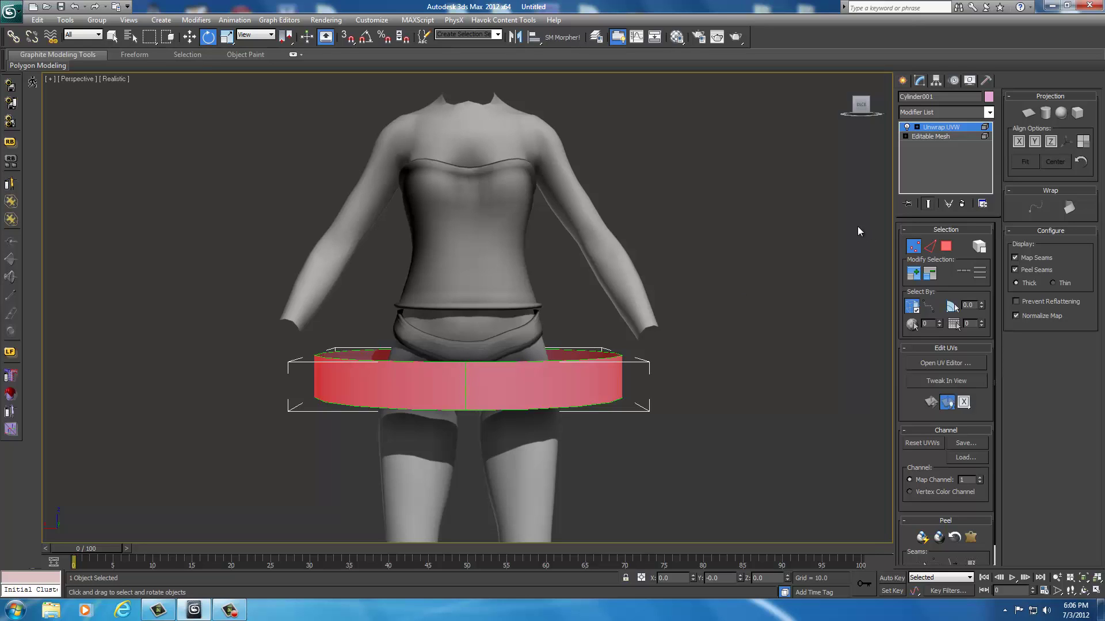
- Convert the ring with its Unwrap UVW modifier to an Editable Poly
right_click(475, 386)
mouse_move(502, 489)
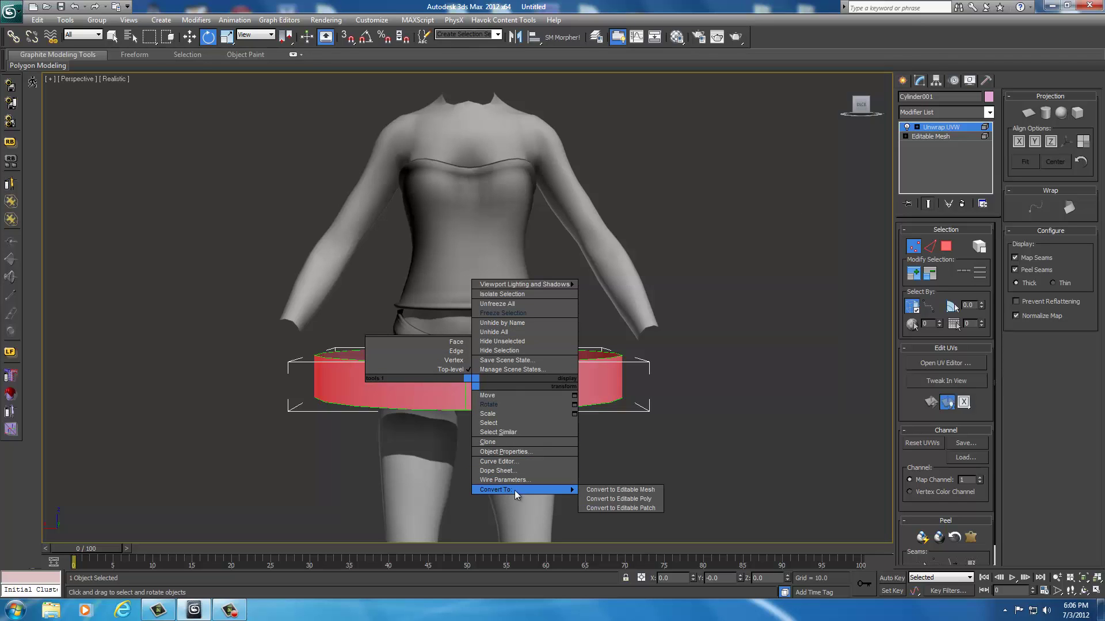
click(602, 499)
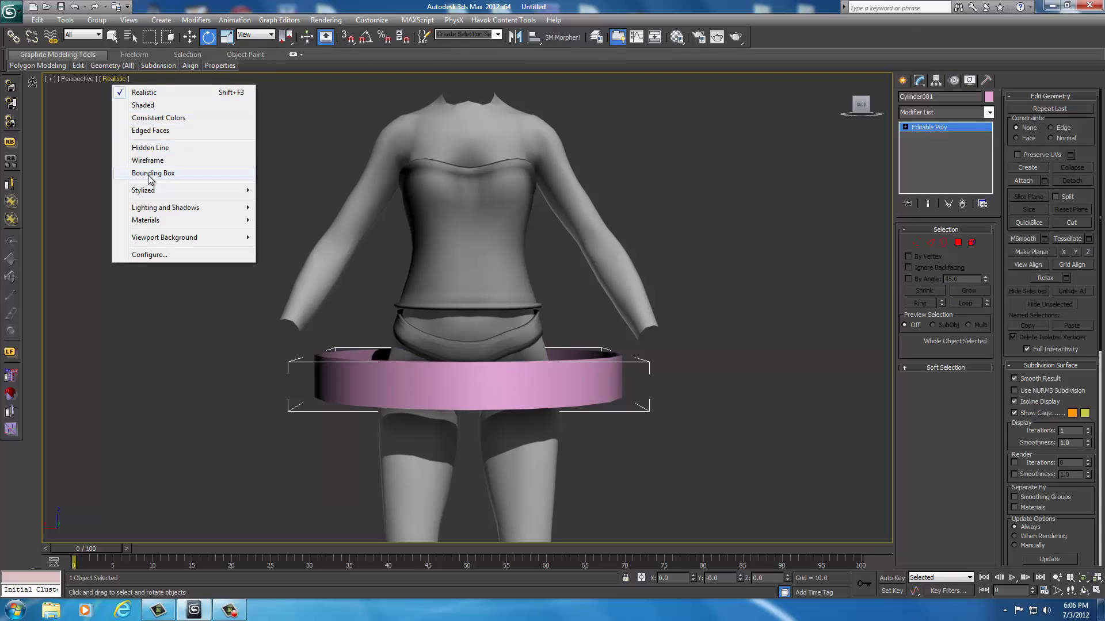
- Set the perspective viewport's shading to Hidden Line and frame the ring's mesh
click(154, 148)
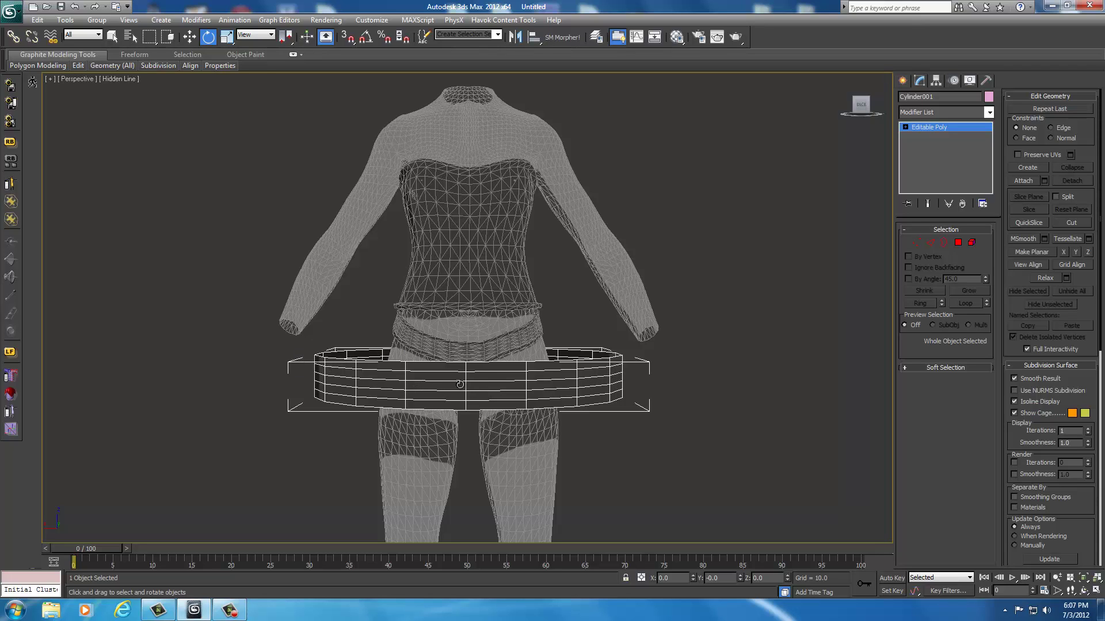
middle_drag(551, 404, 549, 403)
scroll(550, 403, up, 5)
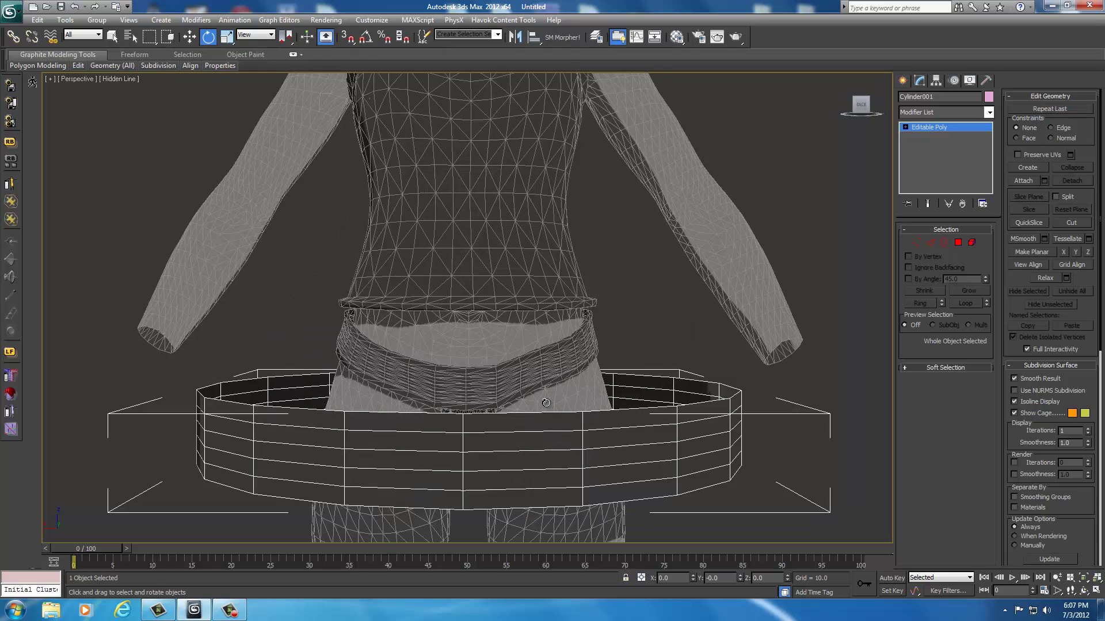
scroll(549, 403, down, 3)
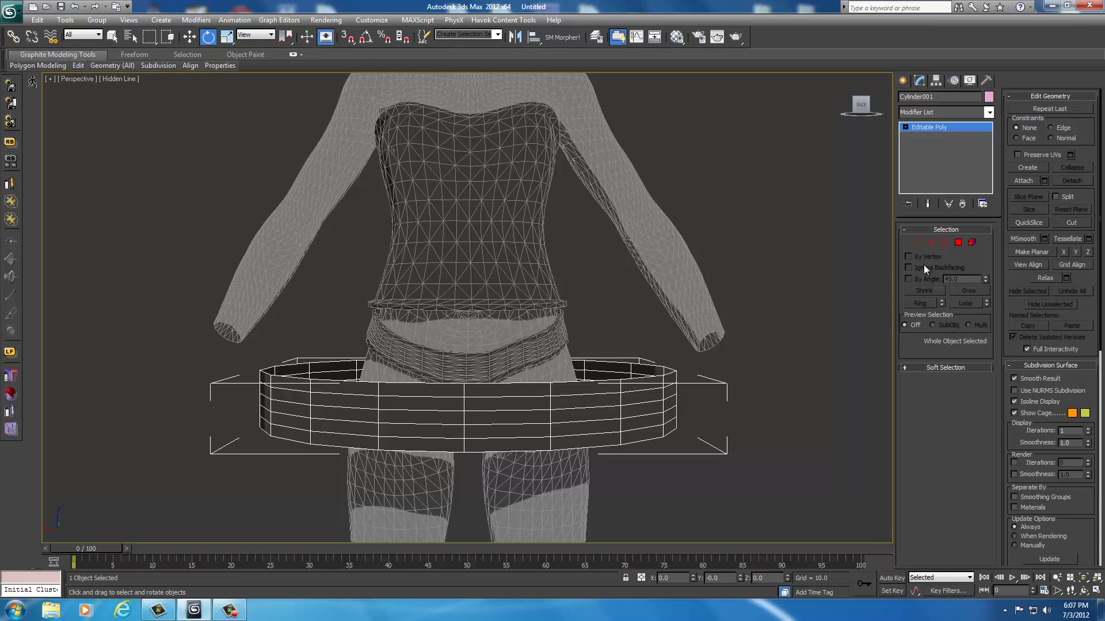
click(931, 244)
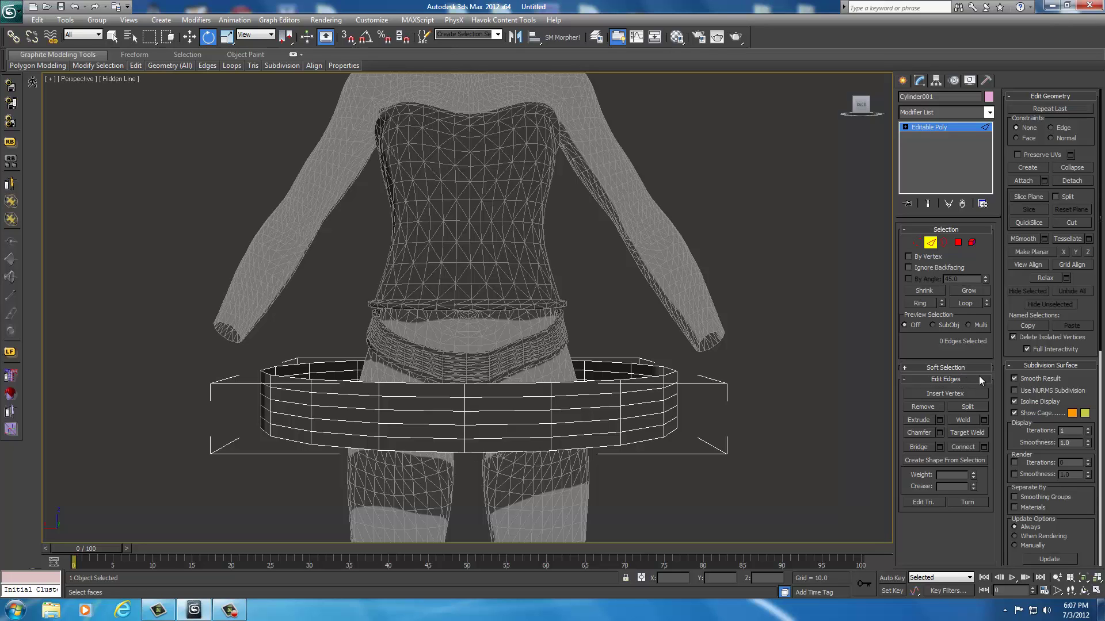
click(914, 243)
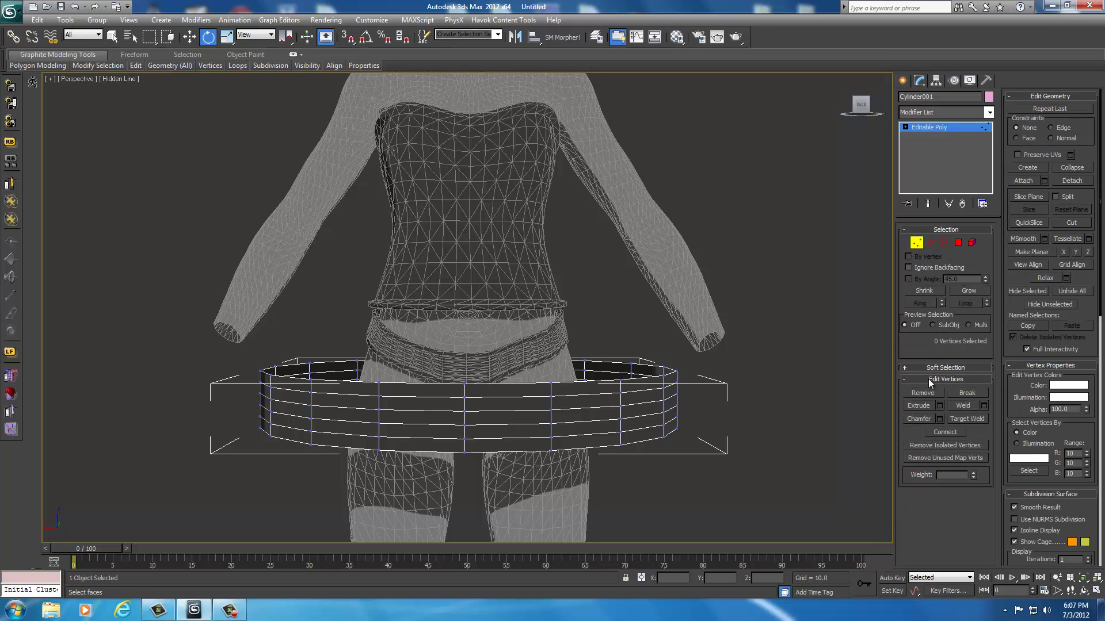
click(944, 242)
click(958, 243)
key(ctrl+a)
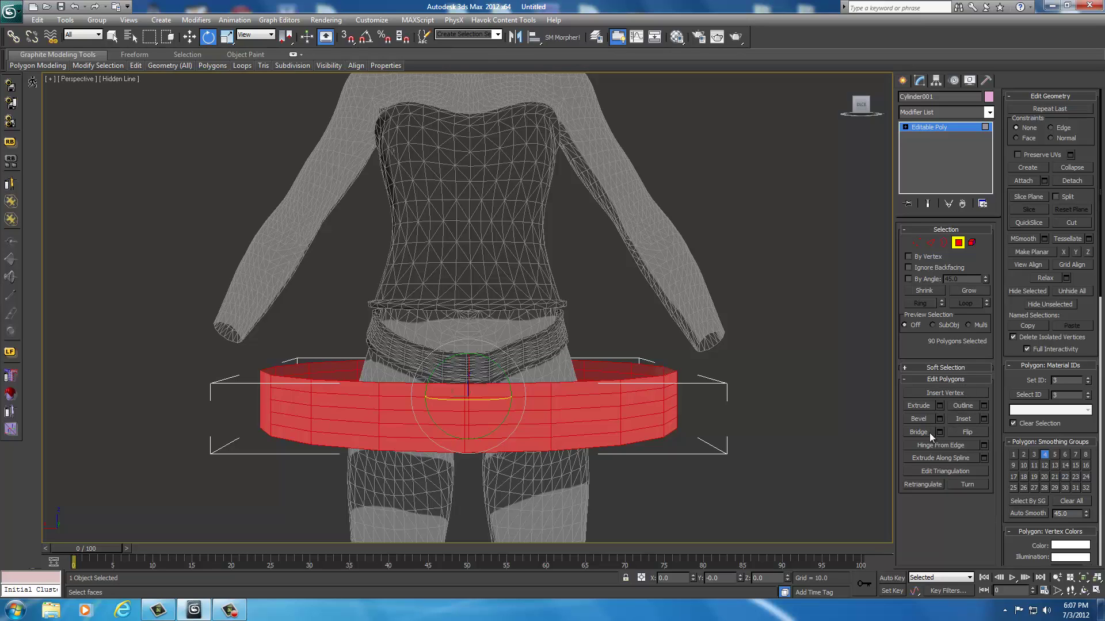
- Select the column of five vertical edges at the ring's front seam in edge mode and split the mesh along them
click(931, 242)
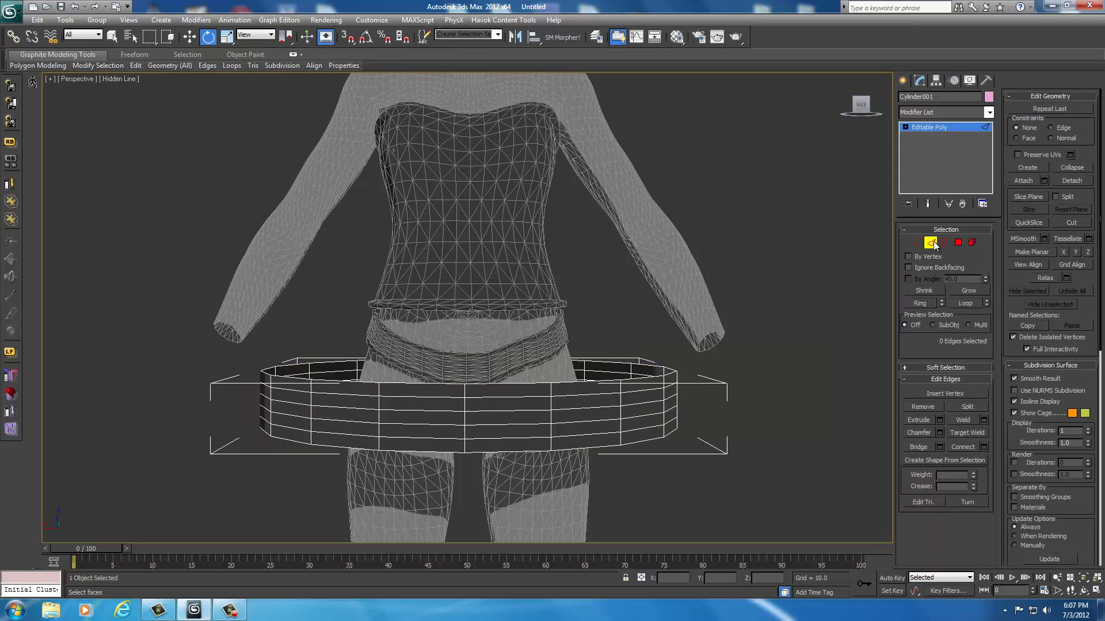
right_click(465, 446)
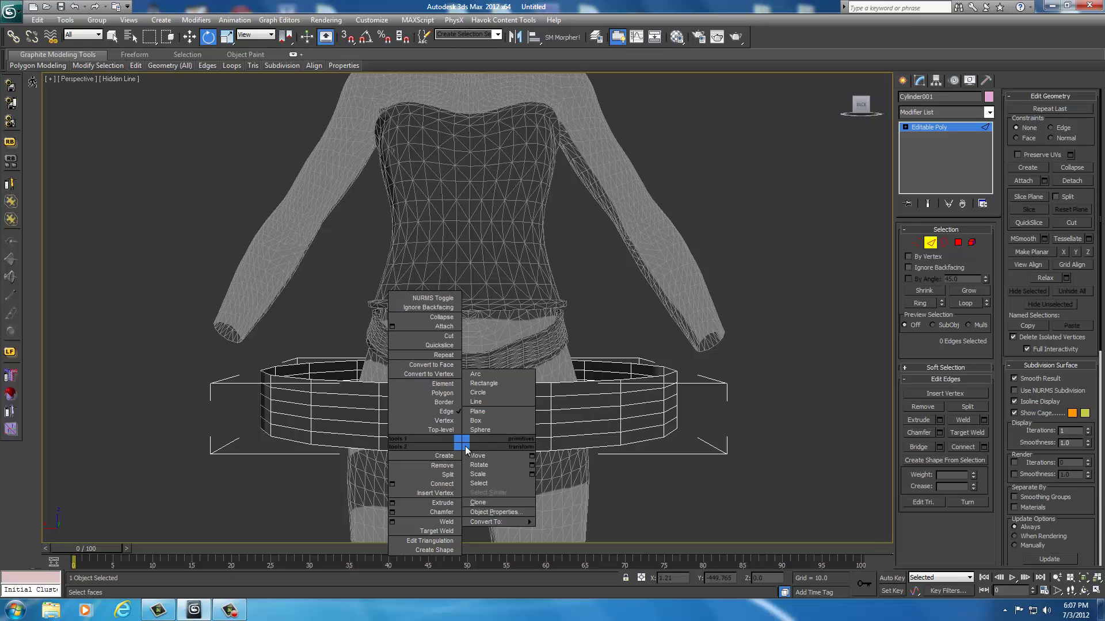
click(474, 486)
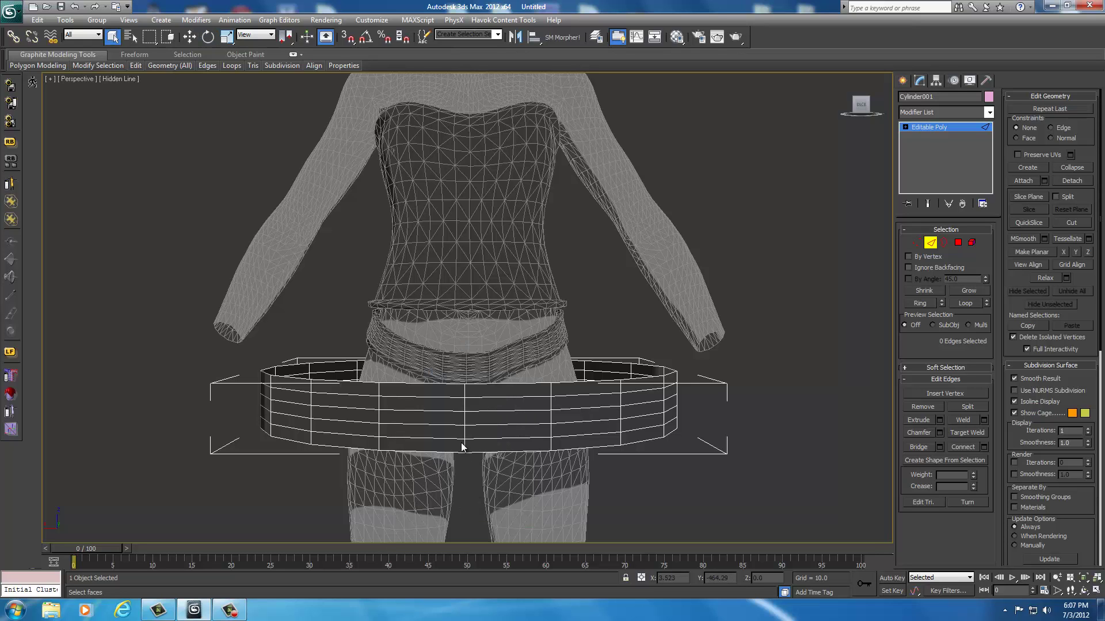
click(465, 445)
ctrl+click(465, 407)
ctrl+click(465, 392)
ctrl+click(464, 393)
drag(862, 107, 805, 120)
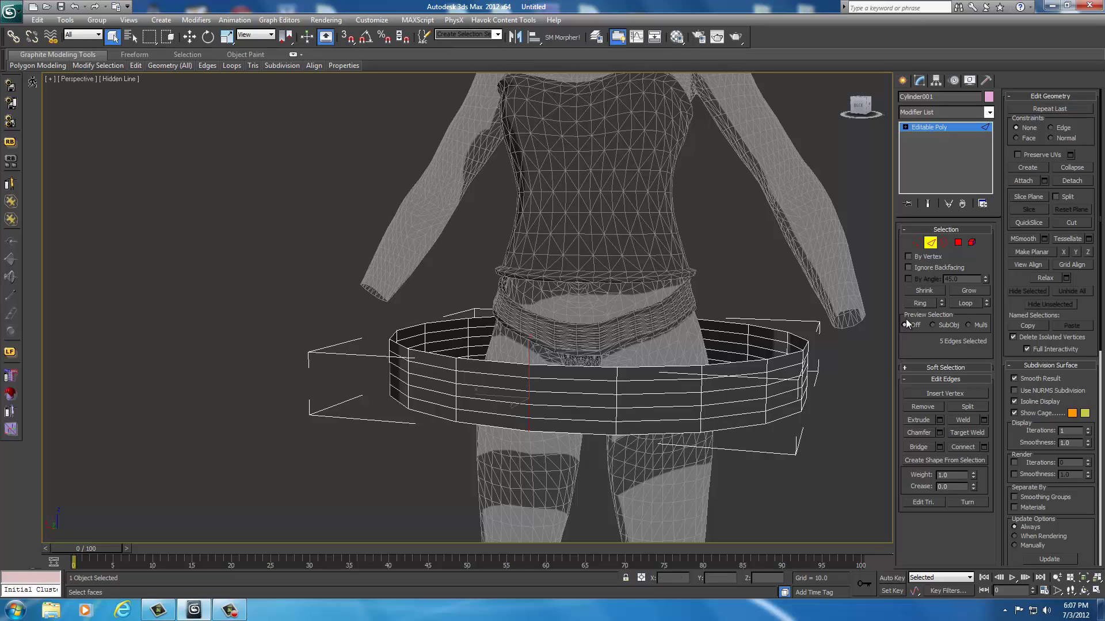
click(968, 407)
- Try moving the split seam edges sideways along the X axis to open a gap, and undo the move
drag(858, 114, 858, 114)
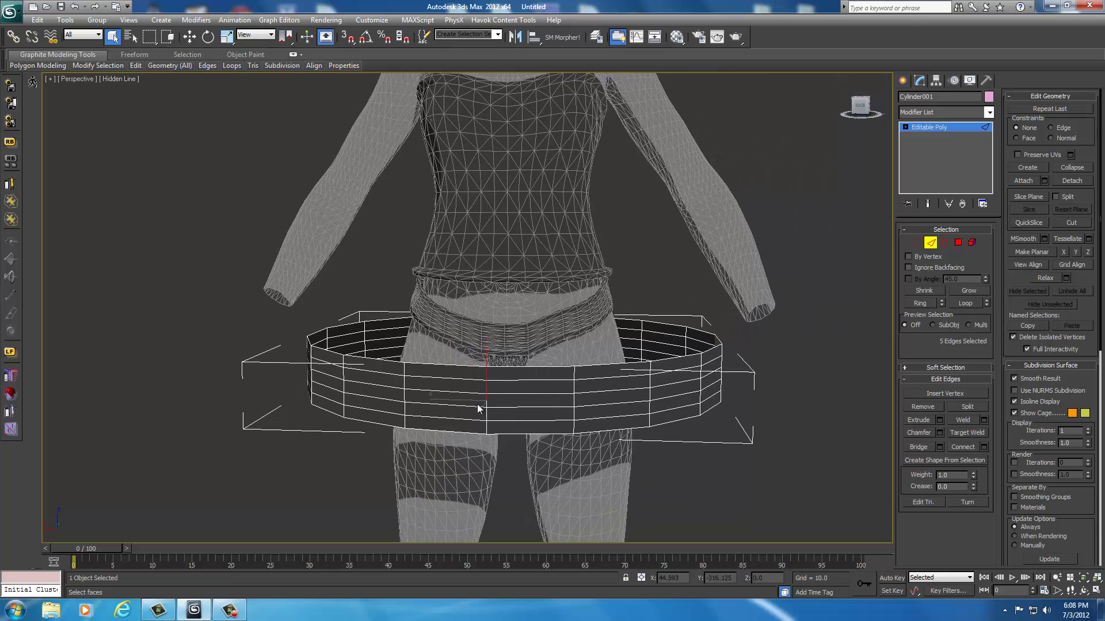
scroll(514, 408, up, 3)
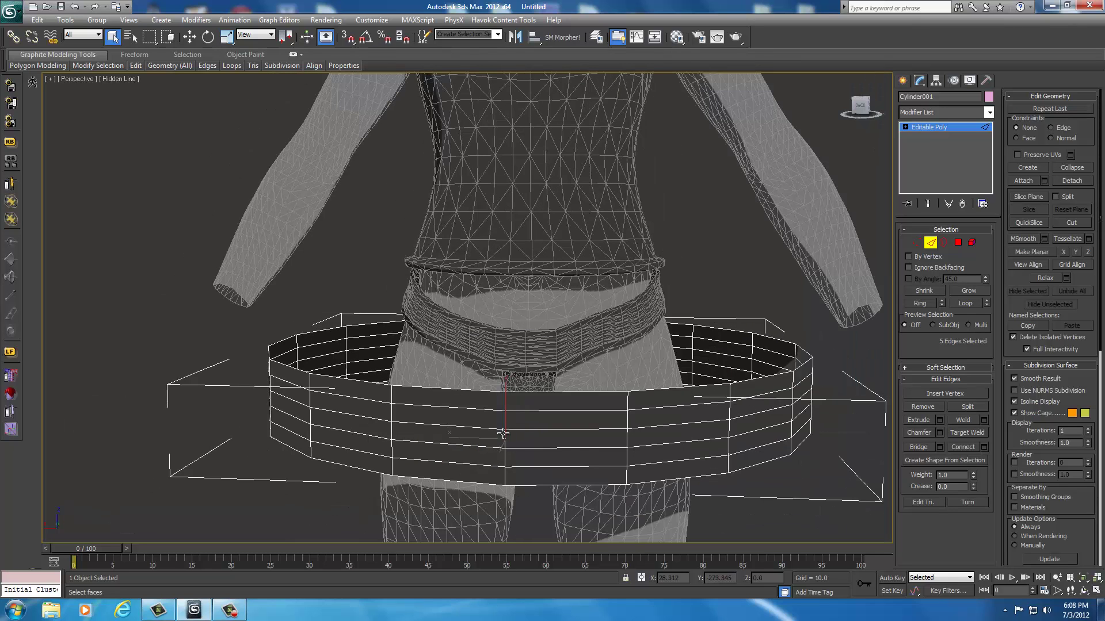
right_click(501, 433)
click(523, 446)
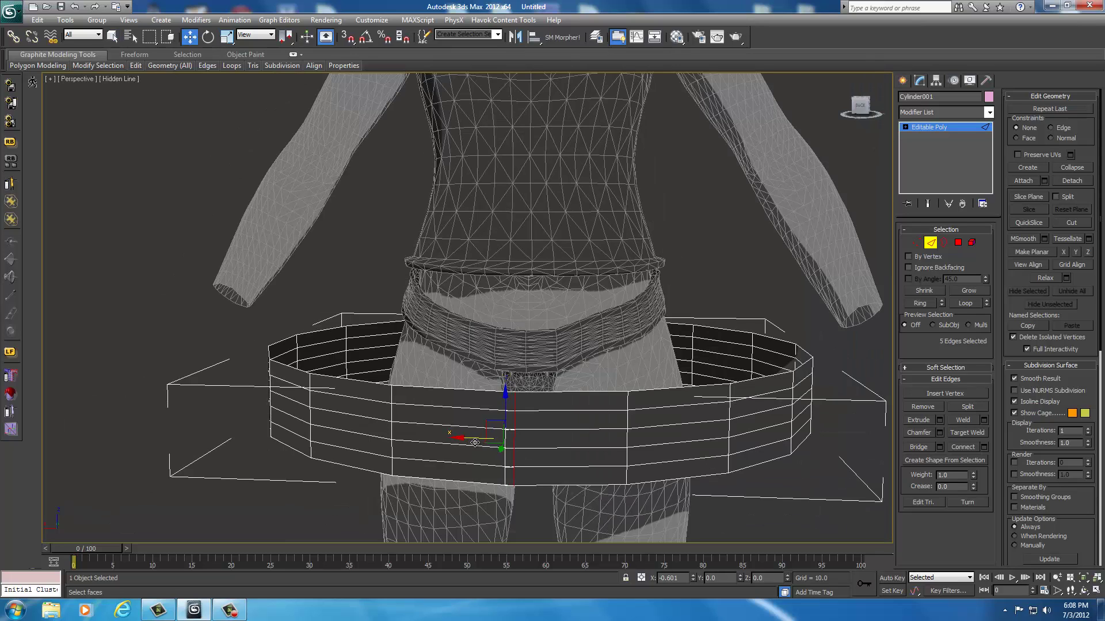
drag(477, 442, 440, 448)
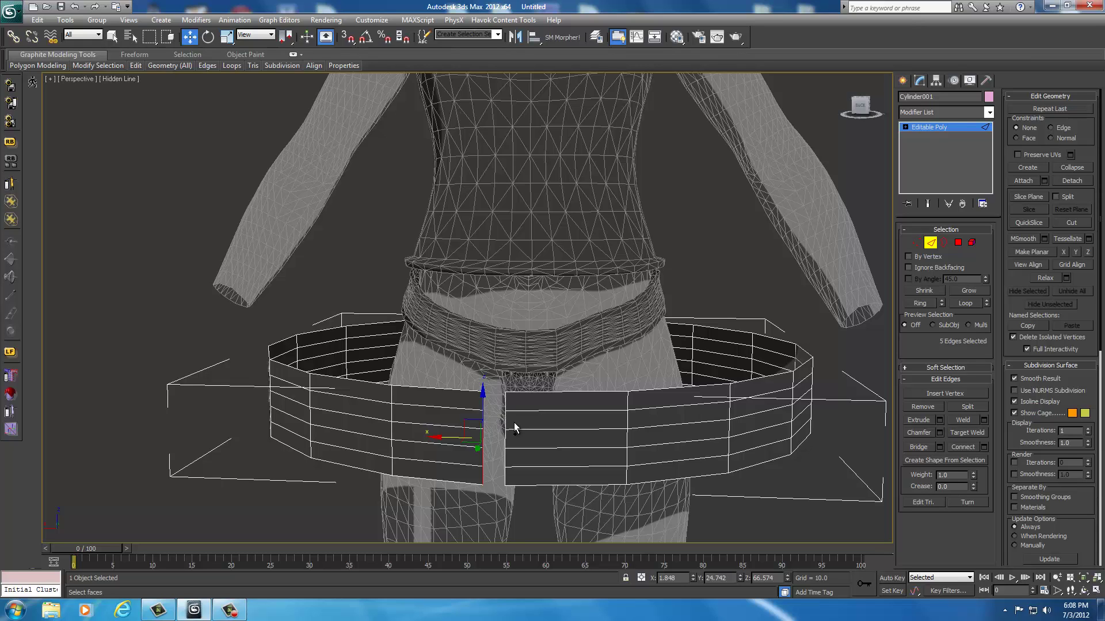
key(ctrl+z)
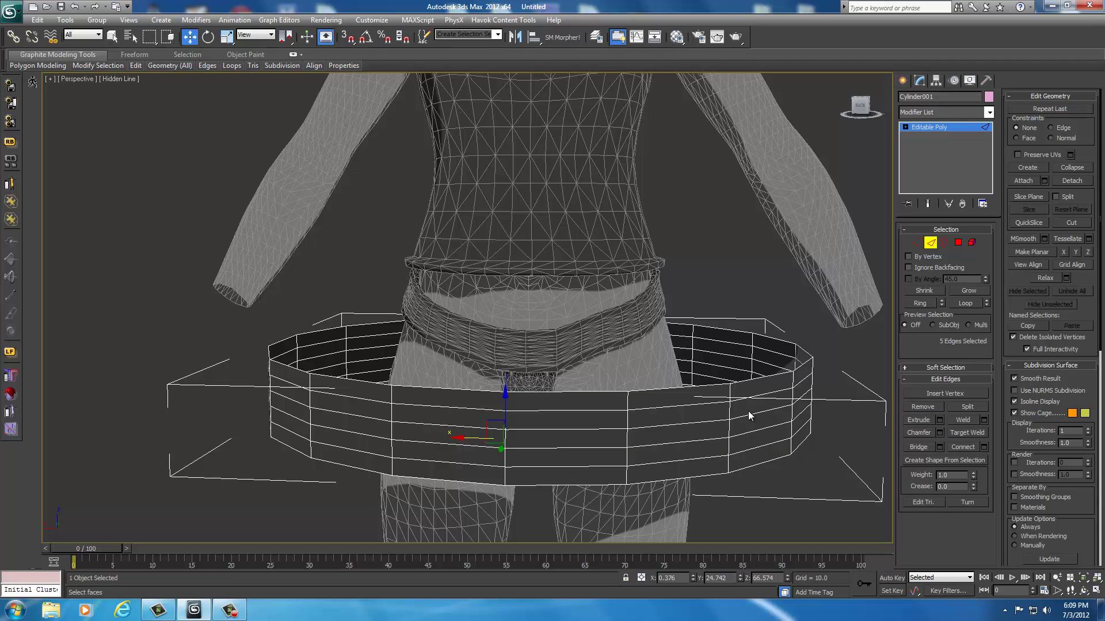
- Select the five adjacent front polygons in the ring's middle row, on both sides of the split seam
click(958, 243)
click(861, 361)
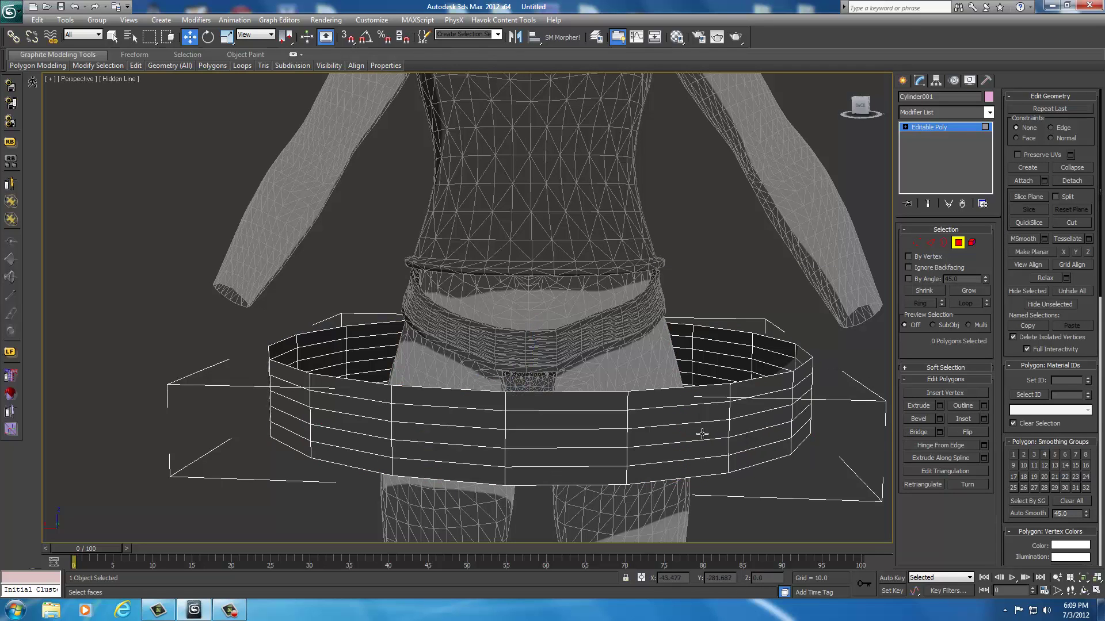
click(670, 431)
ctrl+click(747, 427)
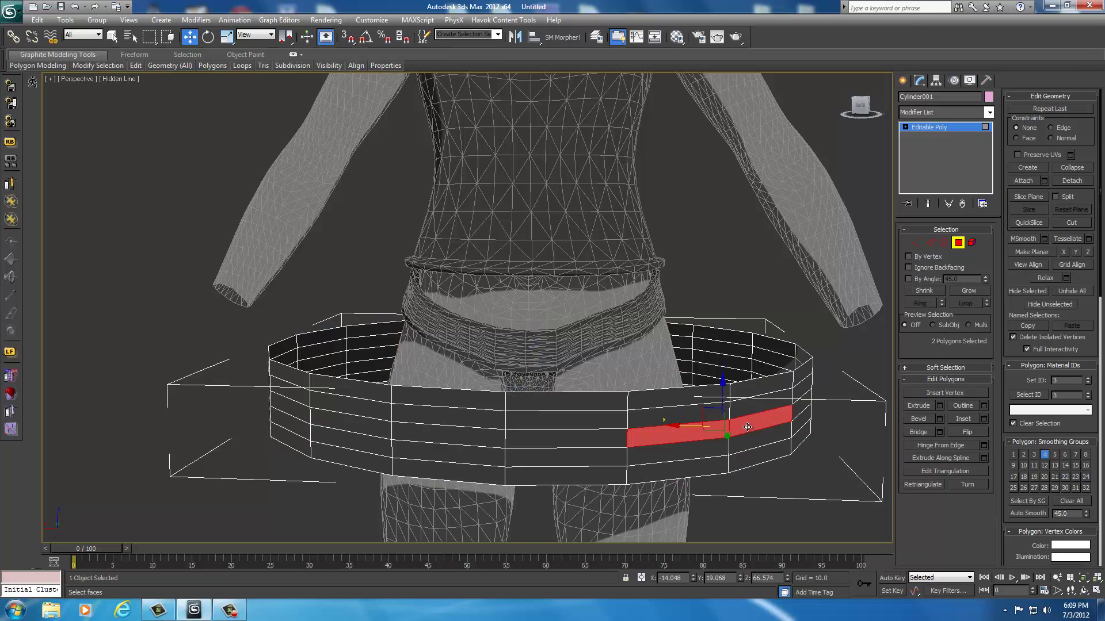
ctrl+click(594, 438)
ctrl+click(463, 435)
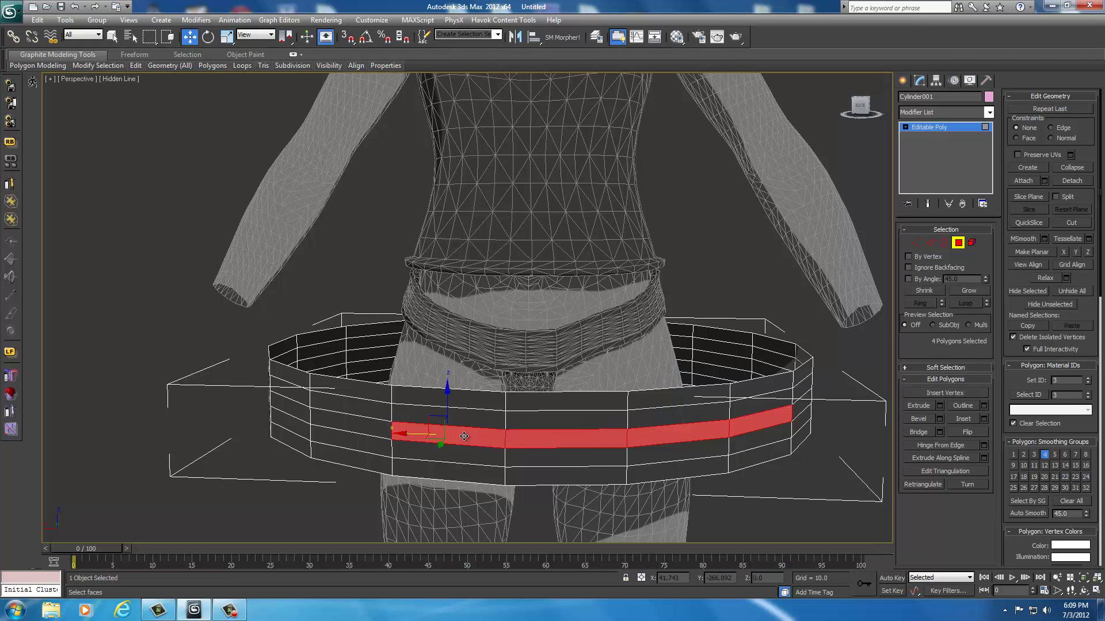
ctrl+click(364, 428)
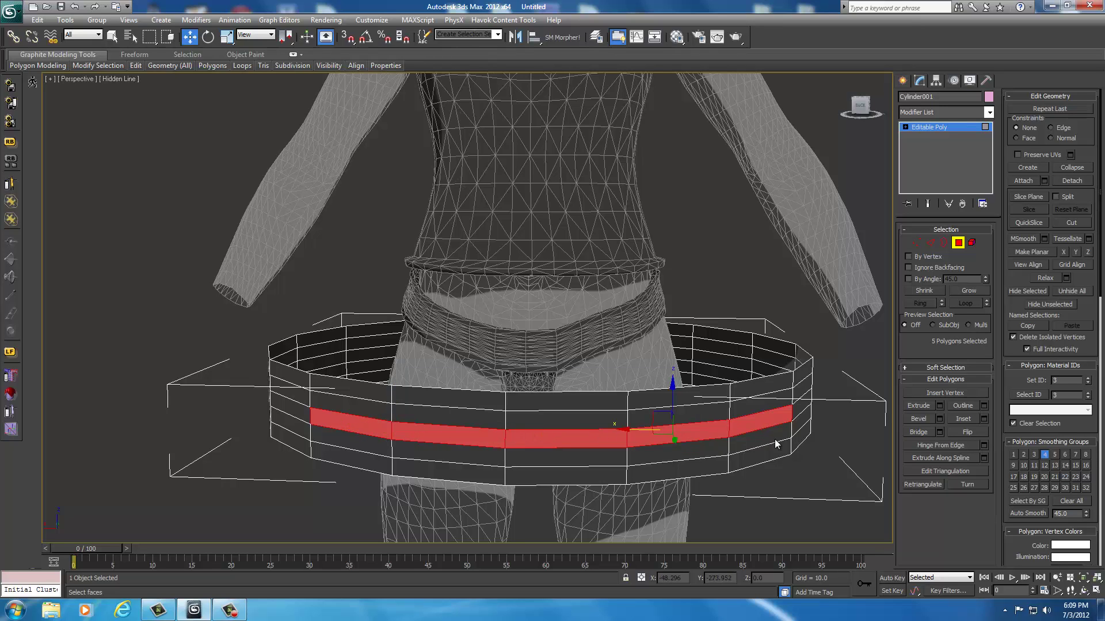
- Extrude the five selected front polygons of the ring's middle row with a height of 10
click(919, 406)
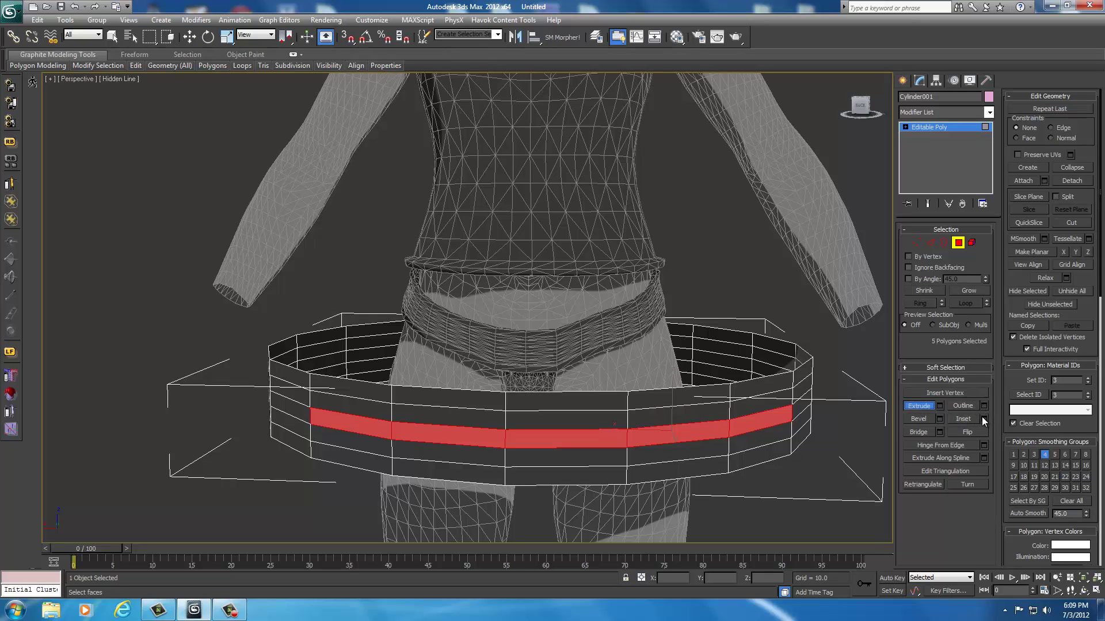
click(941, 406)
key(w)
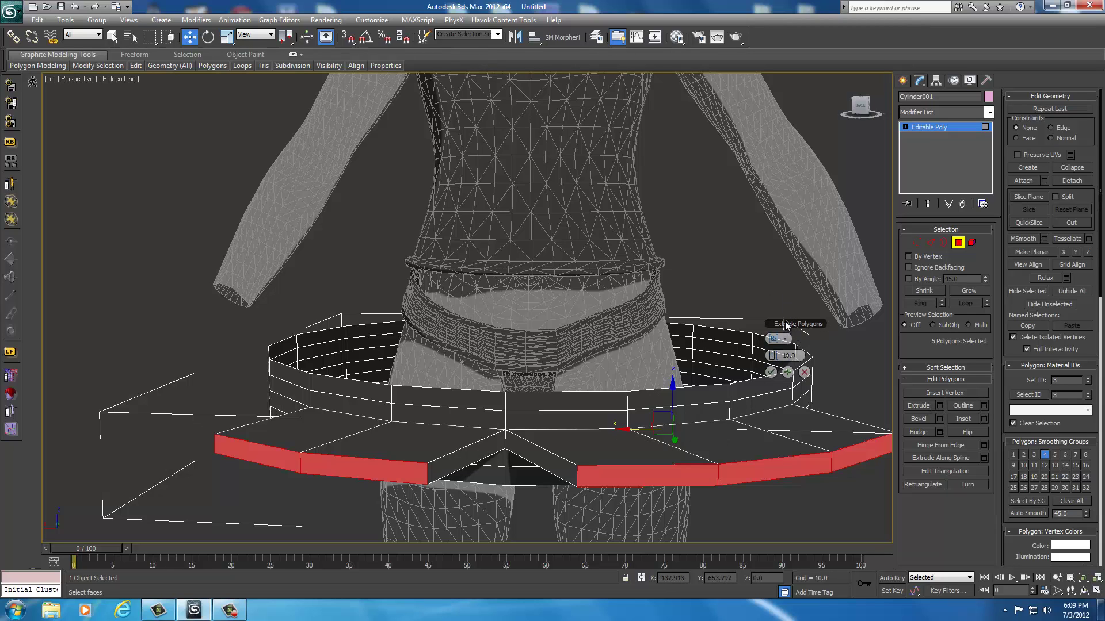
drag(775, 325, 703, 234)
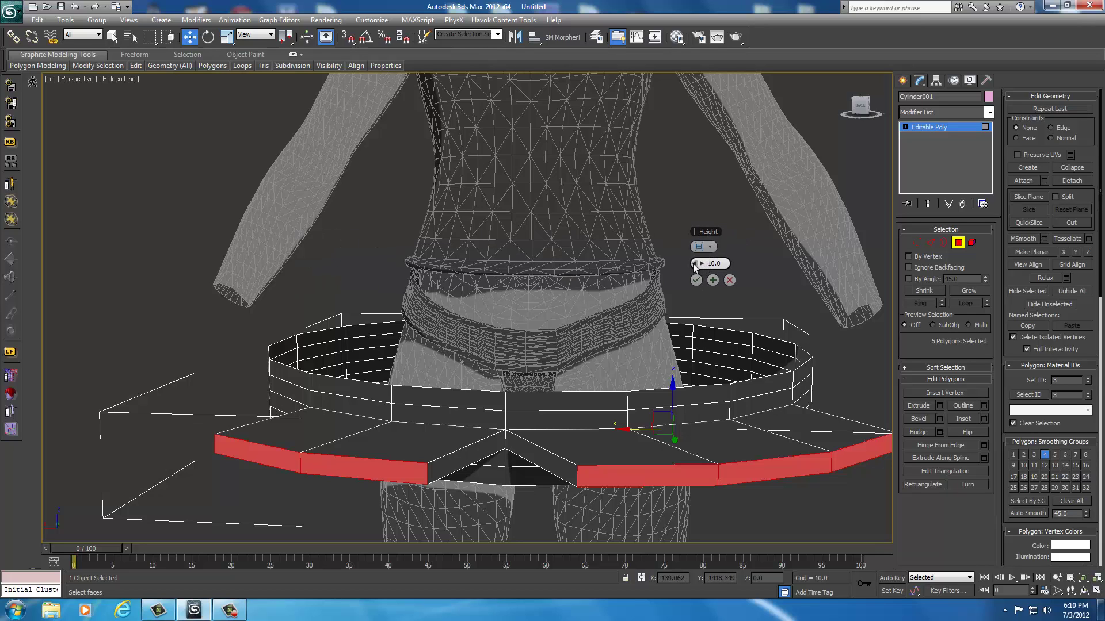
drag(692, 264, 657, 287)
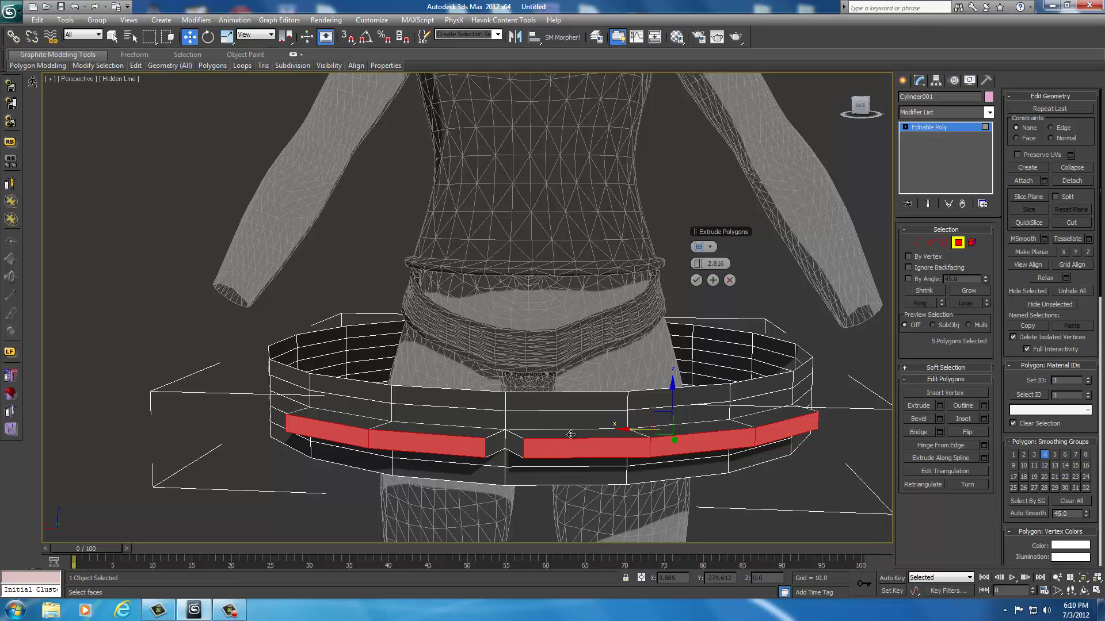
text(10)
key(Return)
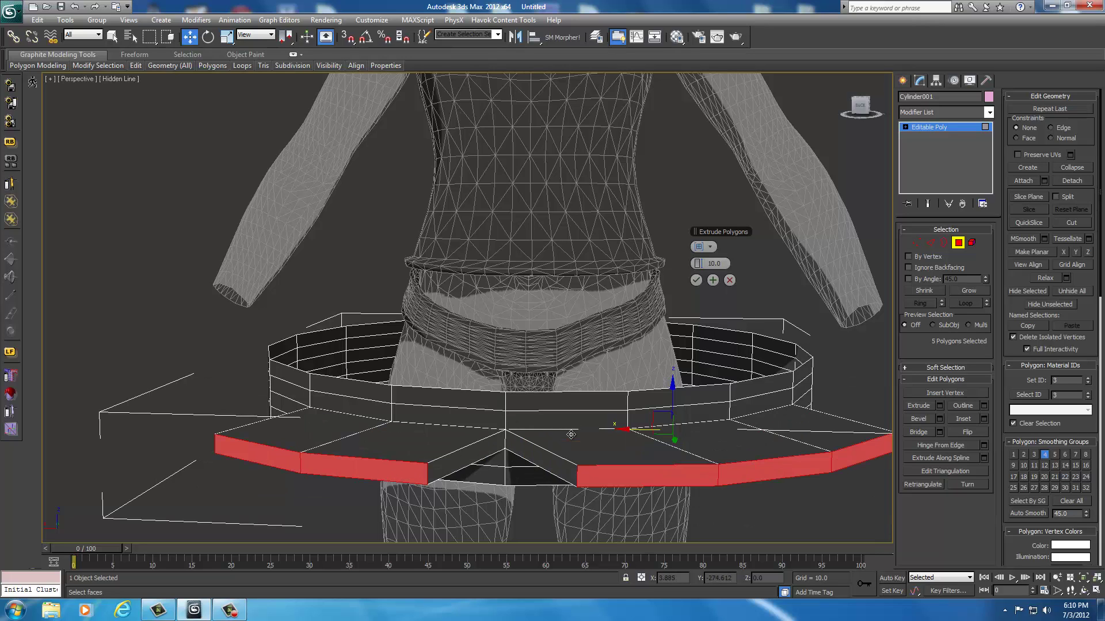
click(695, 281)
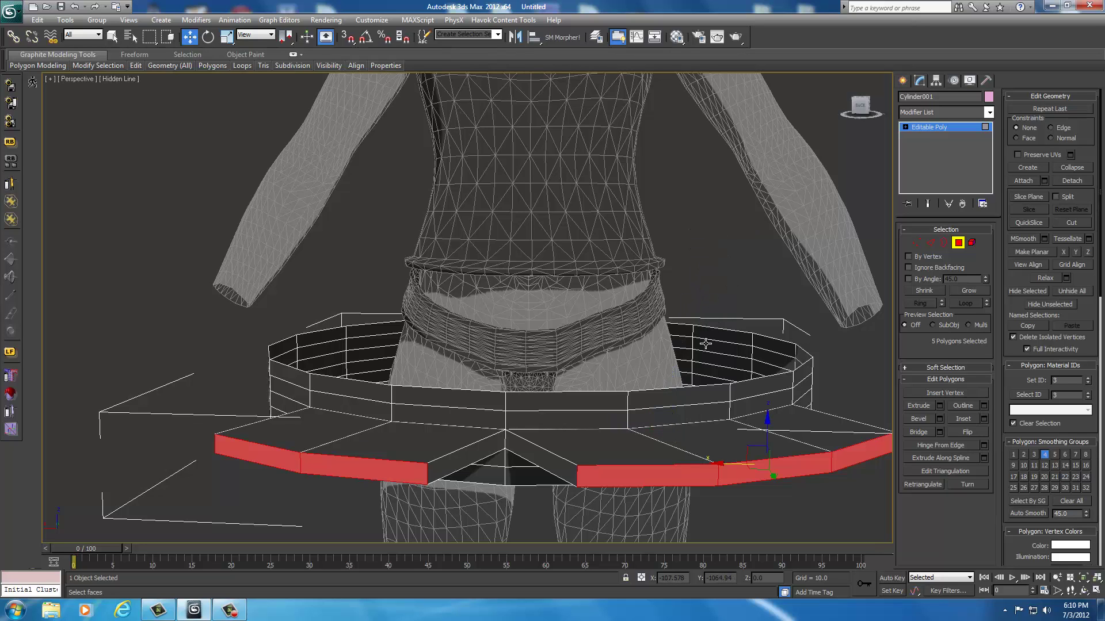
- Examine the extruded faces on both sides of the split seam by selecting them one at a time
click(609, 452)
click(726, 441)
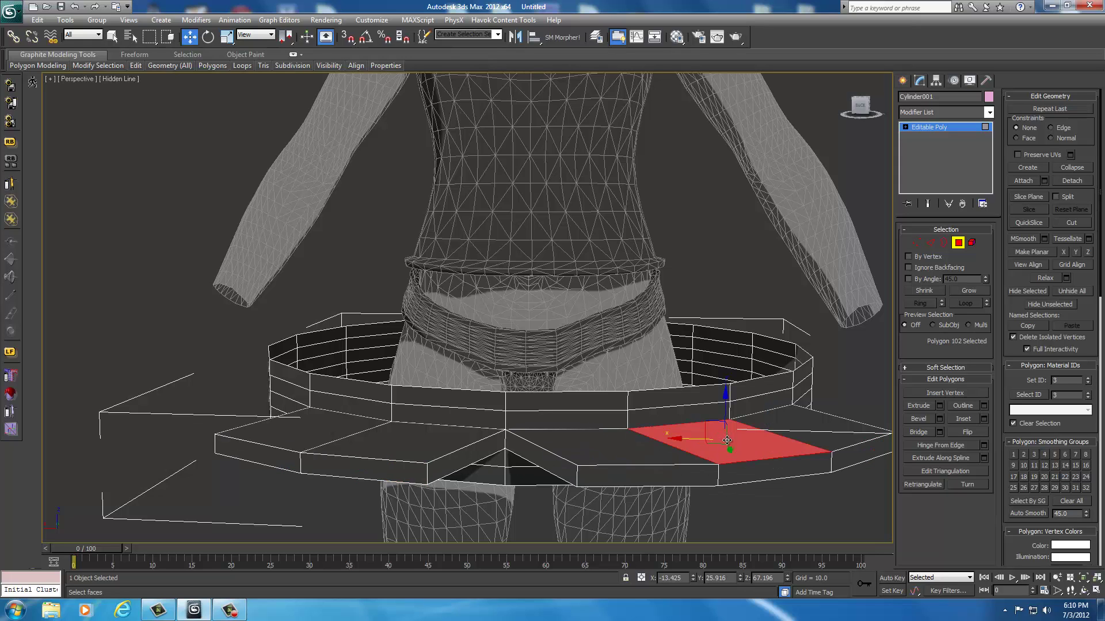
click(812, 425)
click(551, 464)
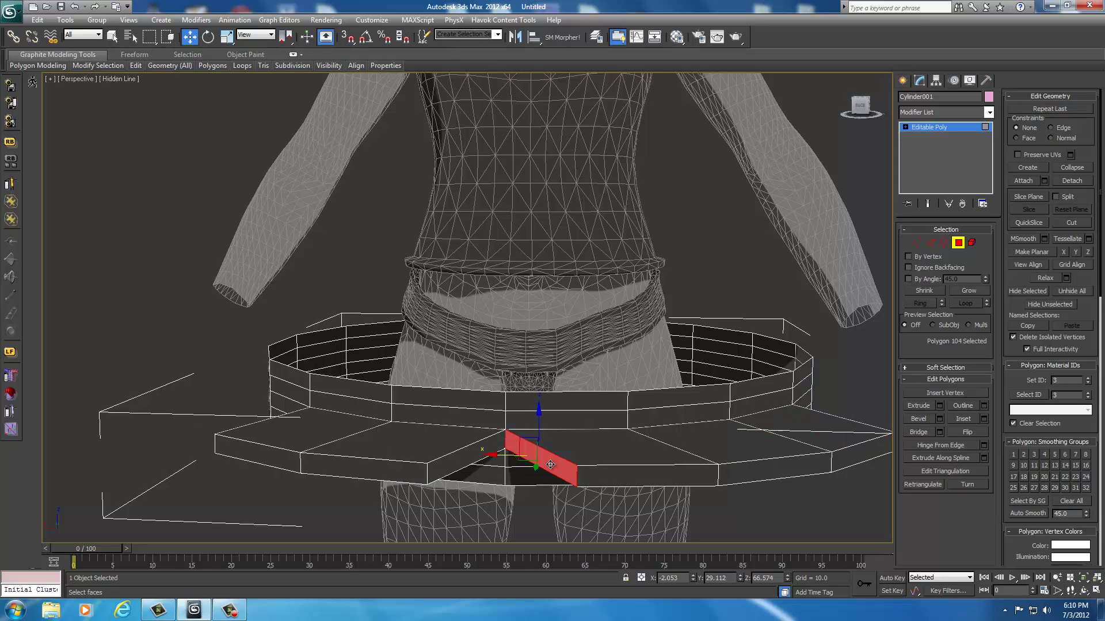
click(714, 444)
click(816, 426)
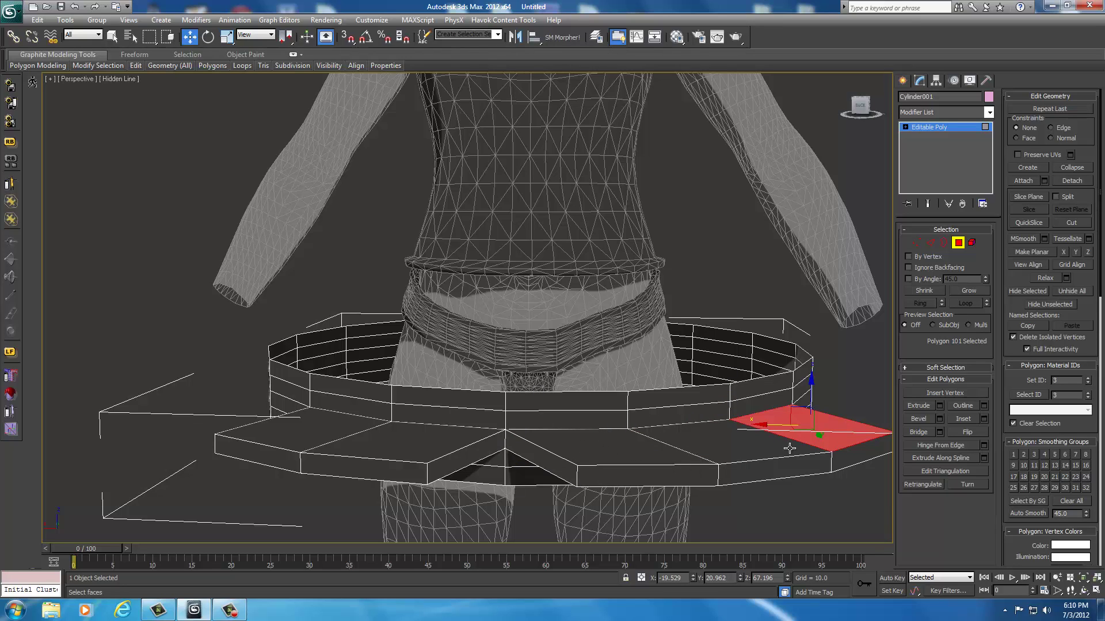
click(721, 443)
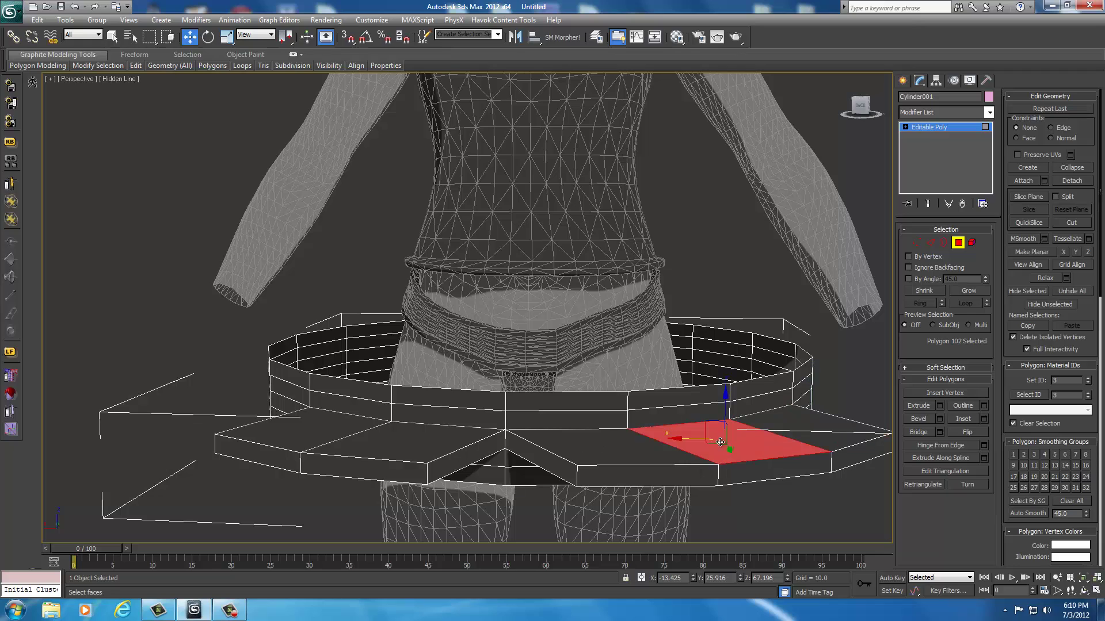
click(621, 453)
click(399, 444)
click(316, 429)
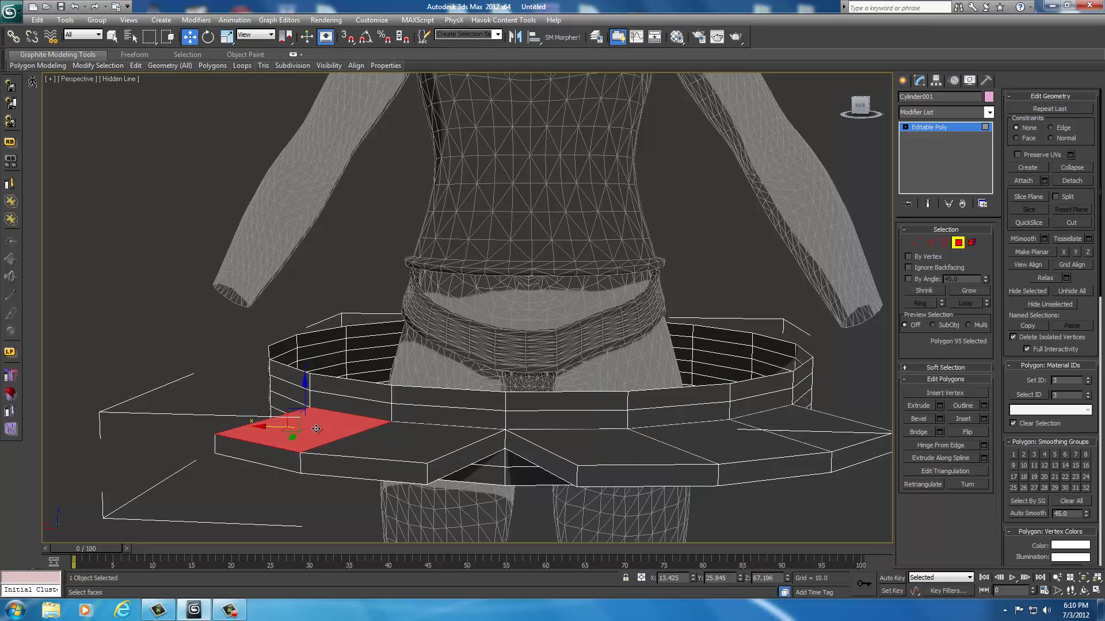
click(568, 438)
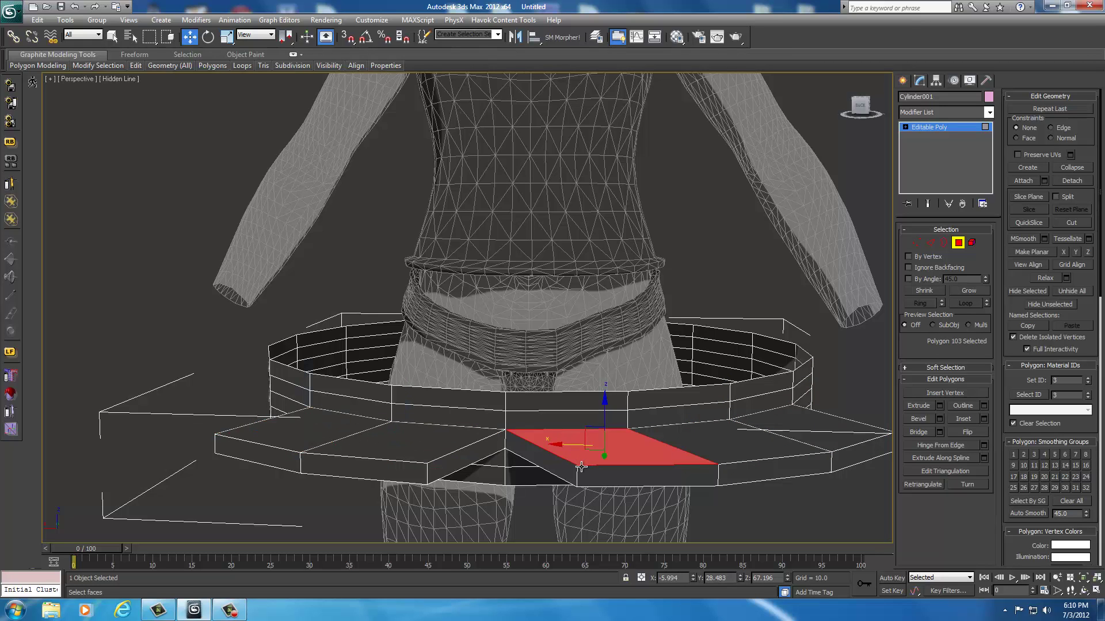
click(374, 446)
click(575, 443)
click(725, 443)
click(575, 449)
click(817, 429)
click(725, 443)
click(580, 460)
- Undo the face selections and the extrusion of the ring's middle-row polygons
key(ctrl+z)
key(ctrl+z)
key(ctrl+z)
key(ctrl+z)
key(ctrl+z)
key(ctrl+z)
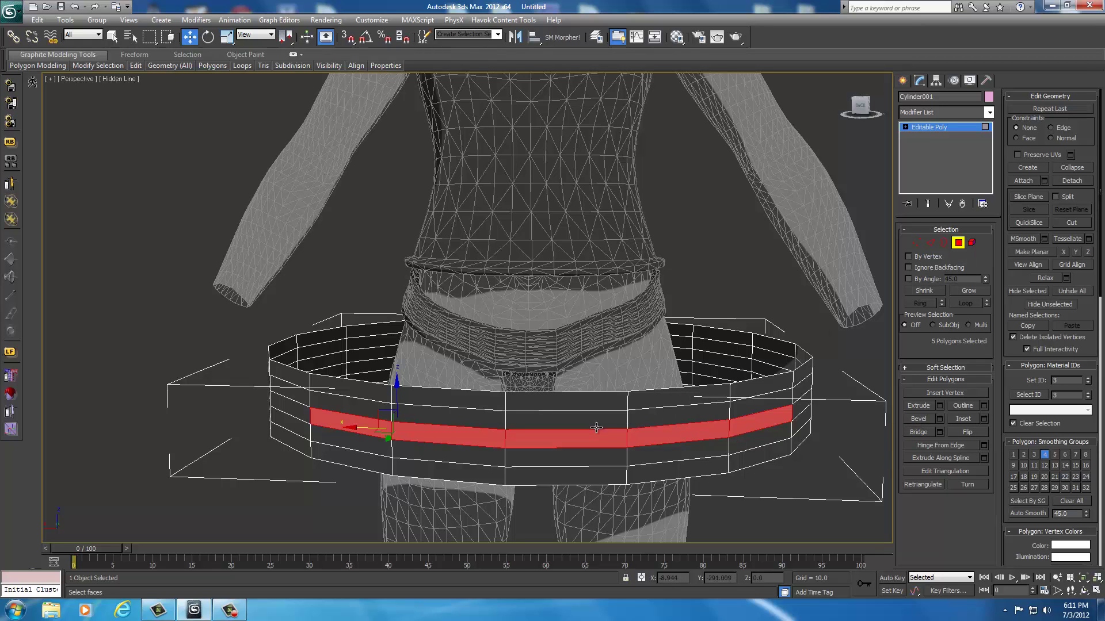
- Delete the middle-row polygon at the ring's front centre and bridge the two polygons on either side of the hole
click(544, 442)
key(Delete)
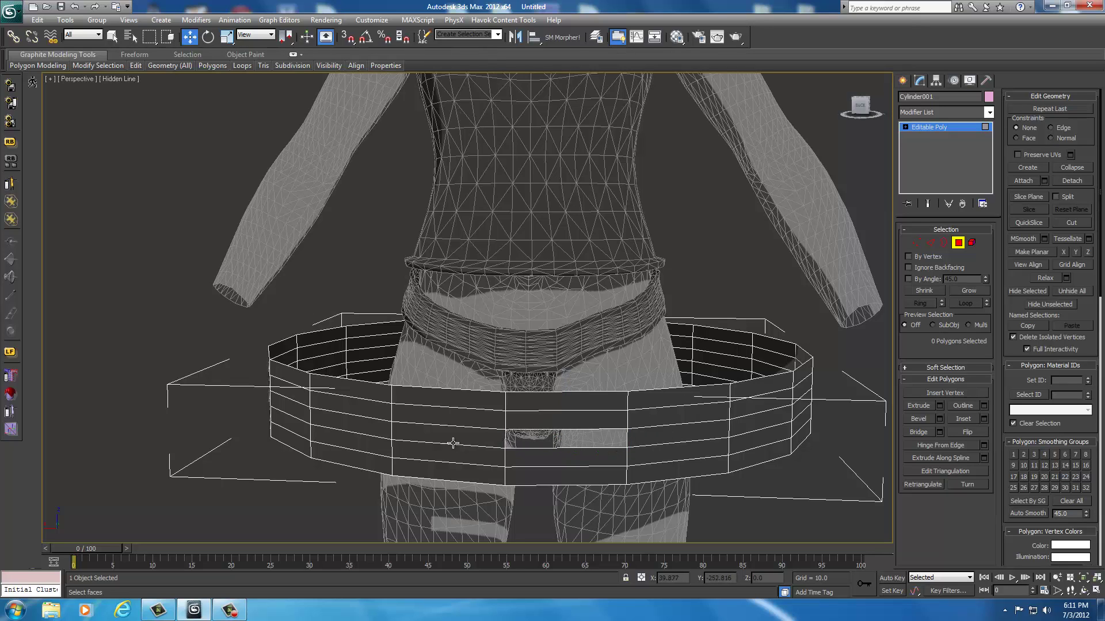
click(478, 437)
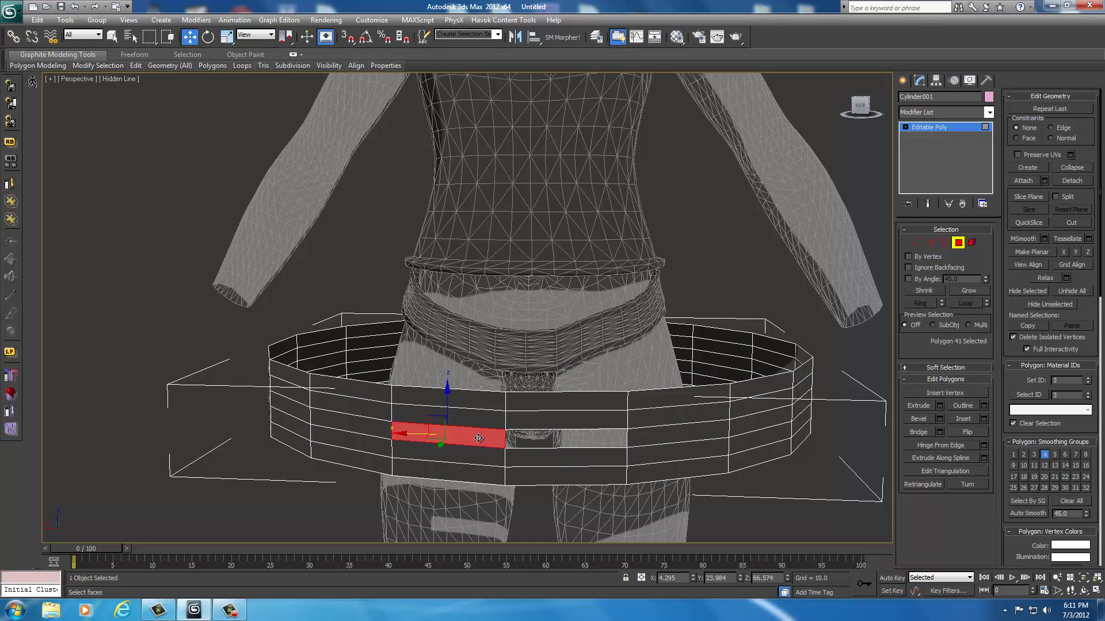
ctrl+click(662, 439)
click(919, 433)
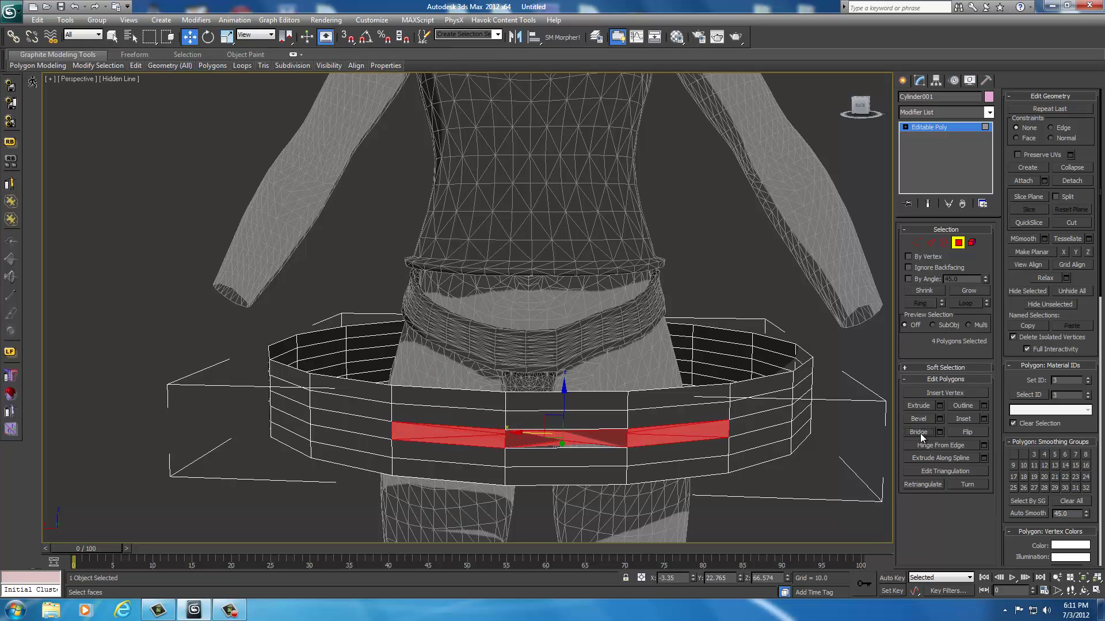
click(810, 489)
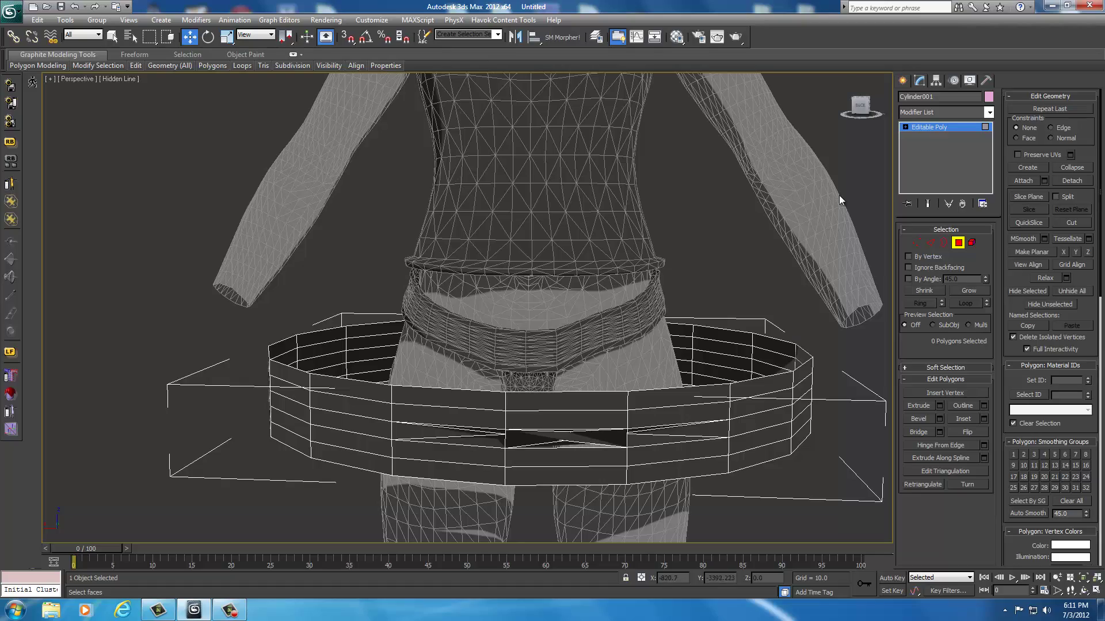
- Undo the bridge and the deletion of the ring's front centre polygon
mouse_move(860, 115)
mouse_down()
mouse_move(860, 103)
mouse_move(862, 157)
mouse_move(858, 112)
mouse_move(860, 122)
mouse_up()
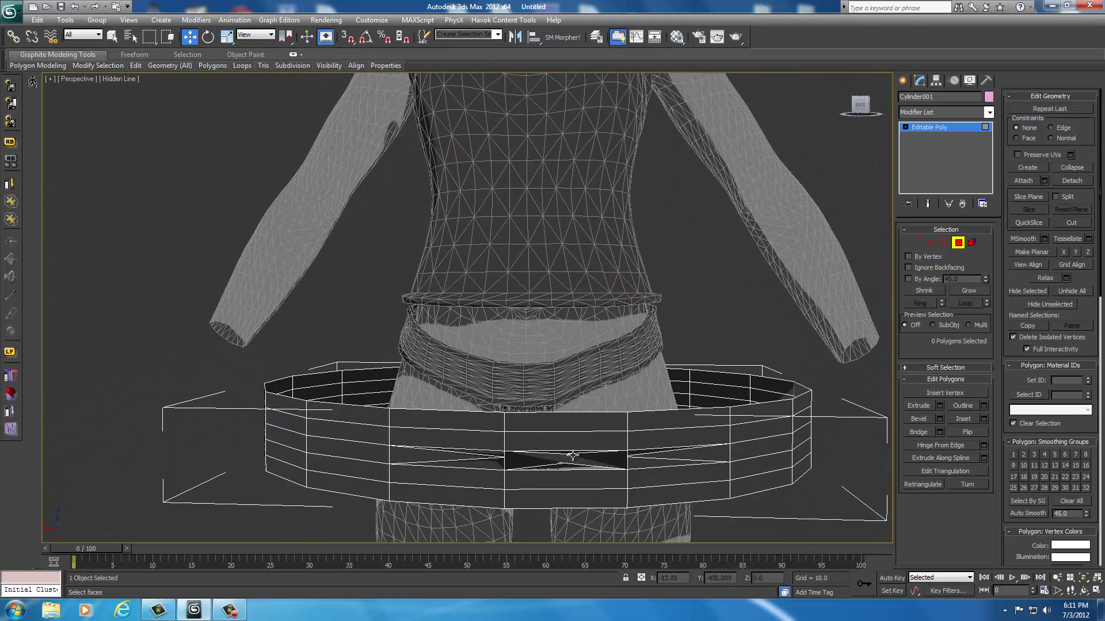
click(556, 464)
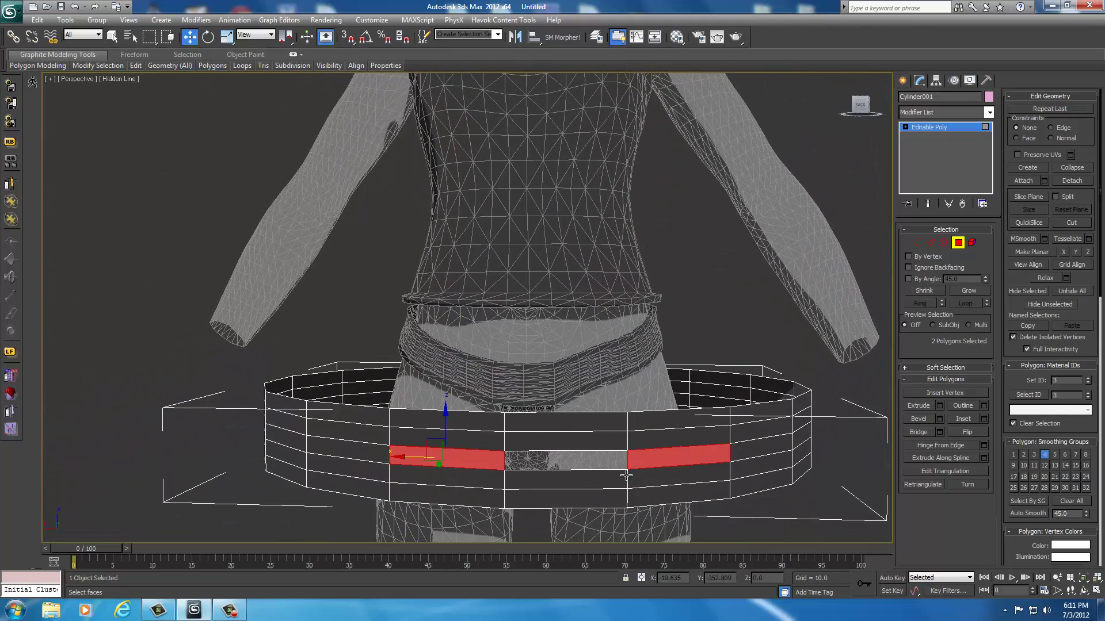
key(ctrl+z)
key(ctrl+z)
key(ctrl+z)
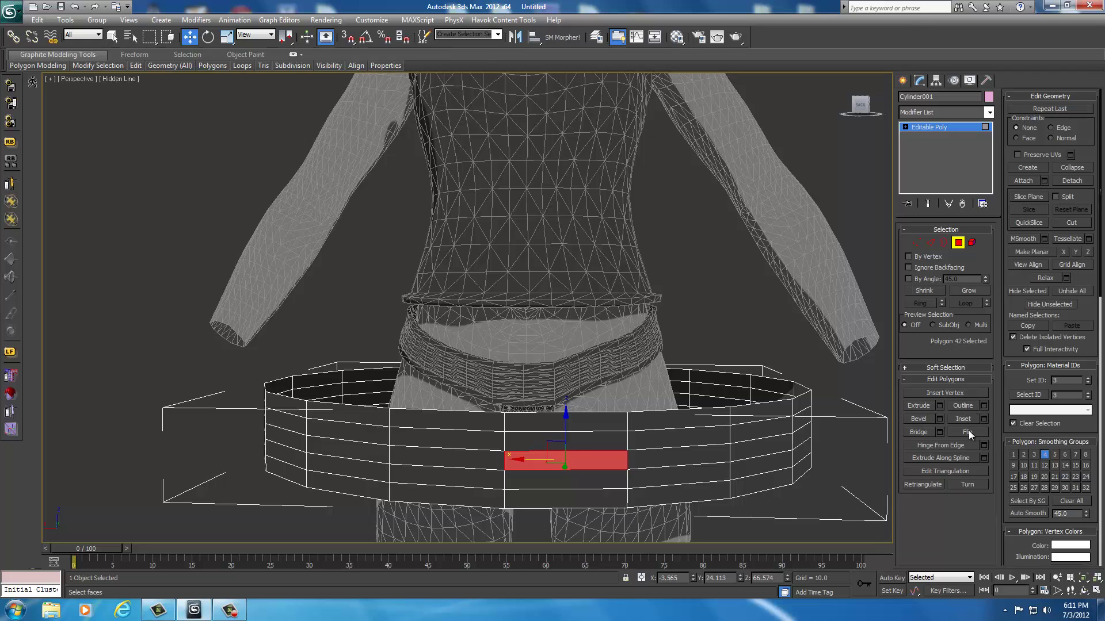
click(930, 241)
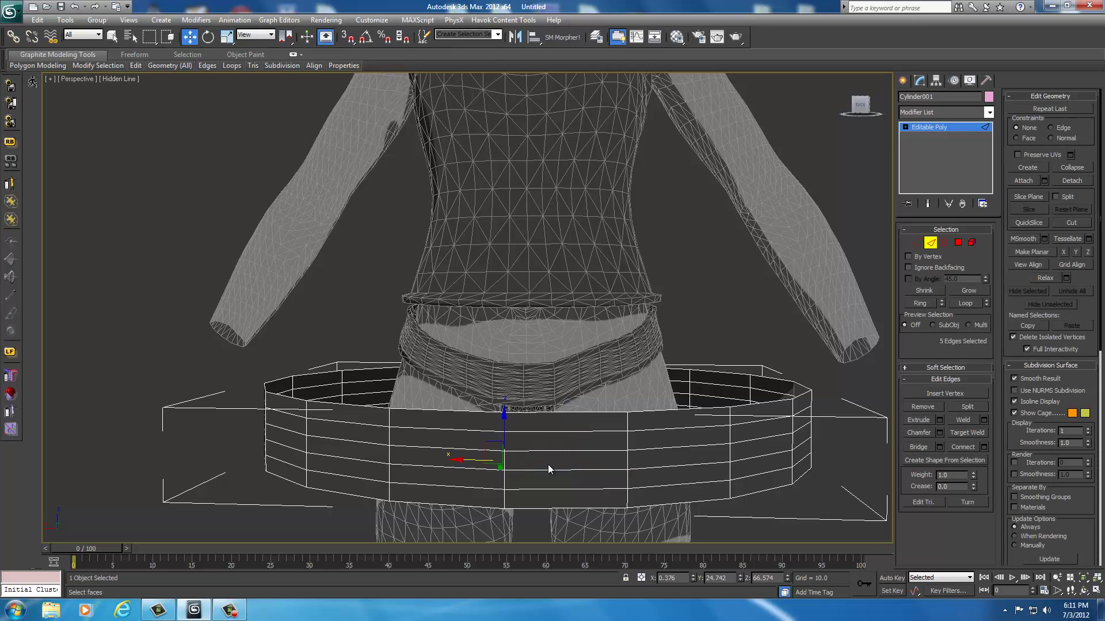
key(4)
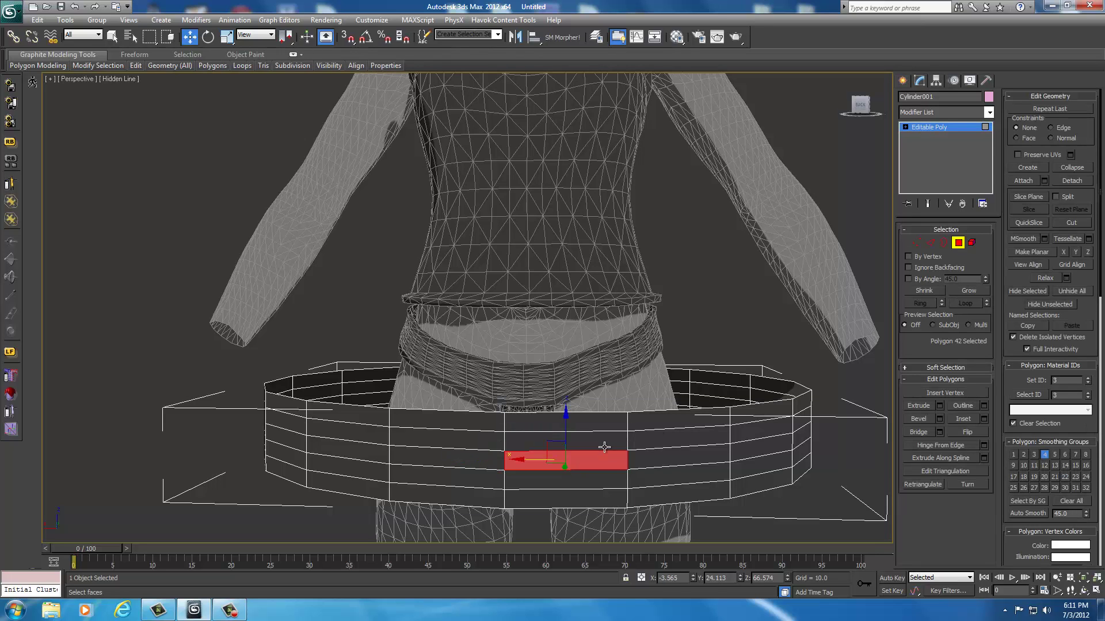
- Try to bridge the edges around the hole left by deleting the ring's selected front polygon, and undo both operations
key(ctrl+d)
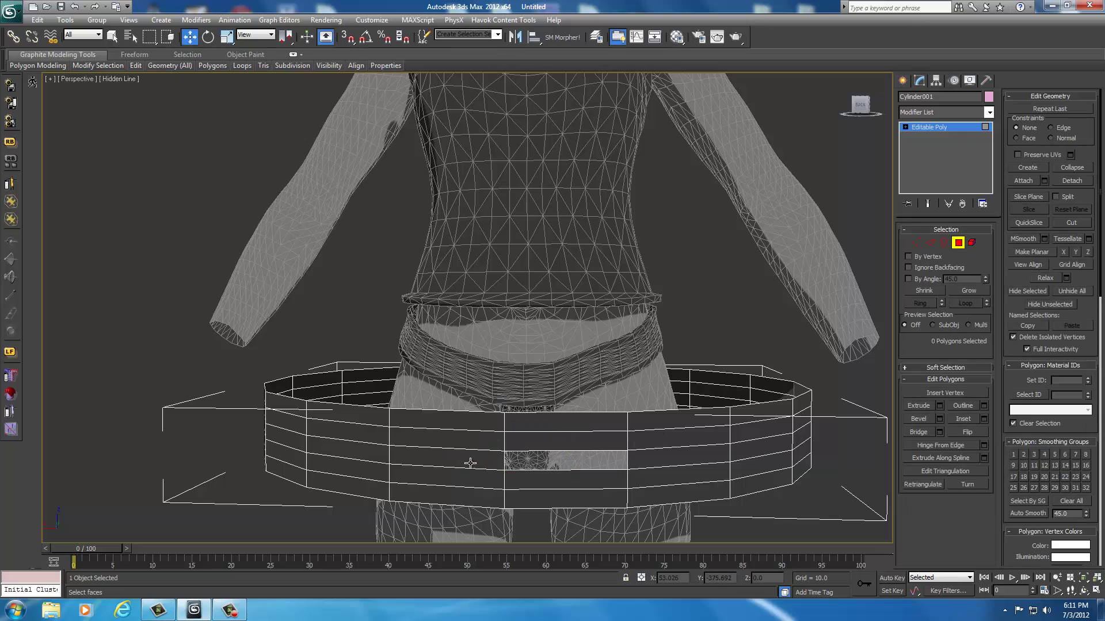
click(929, 243)
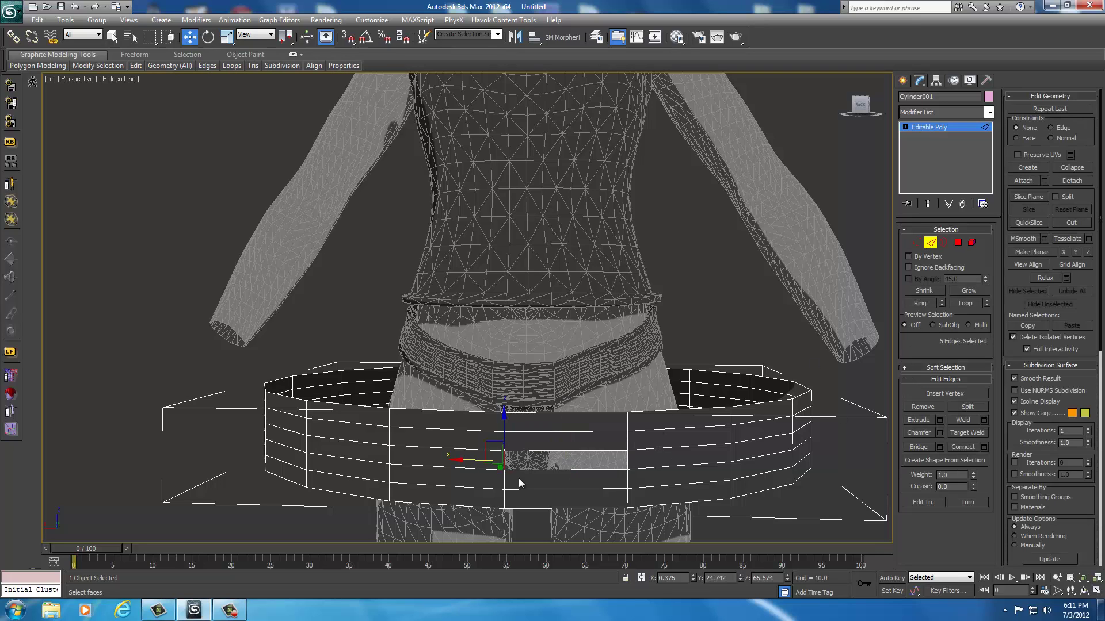
ctrl+click(545, 452)
ctrl+click(627, 460)
ctrl+click(570, 470)
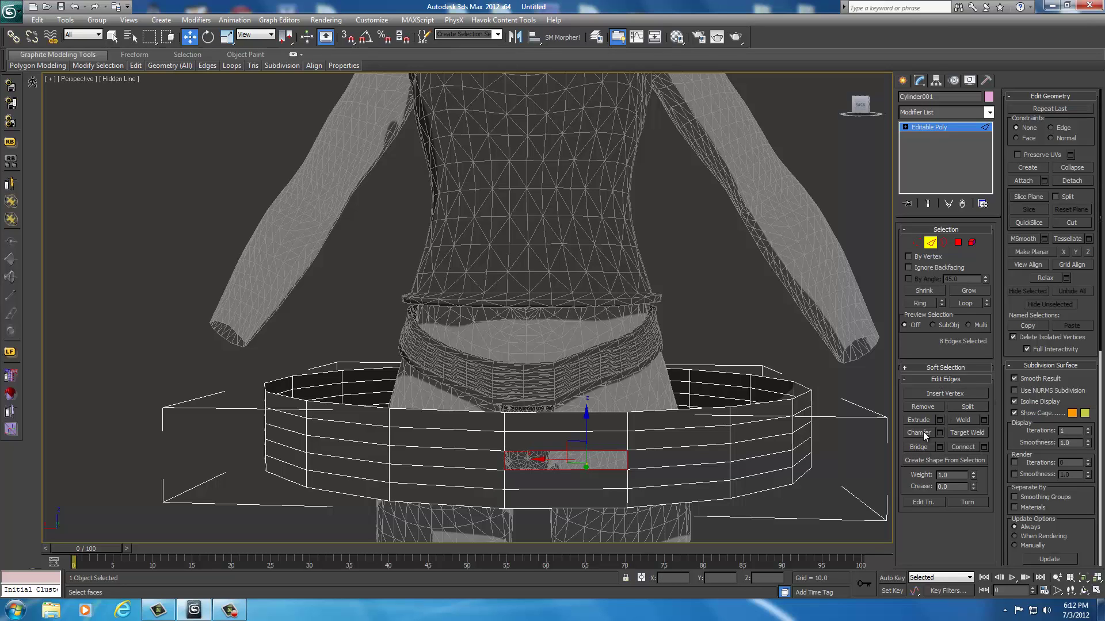
click(920, 446)
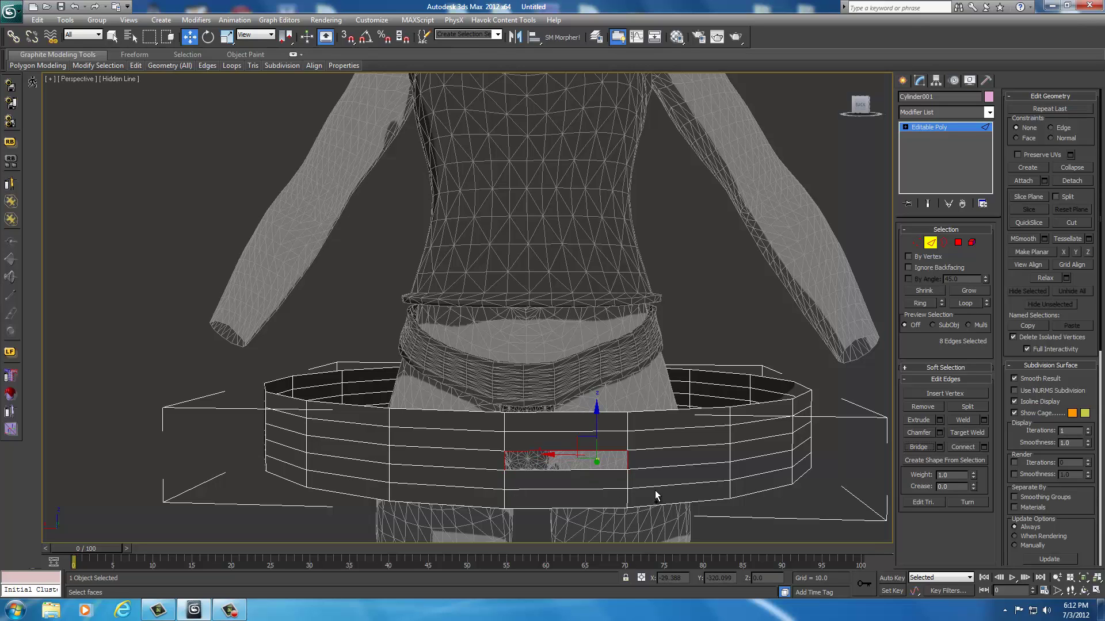
key(ctrl+z)
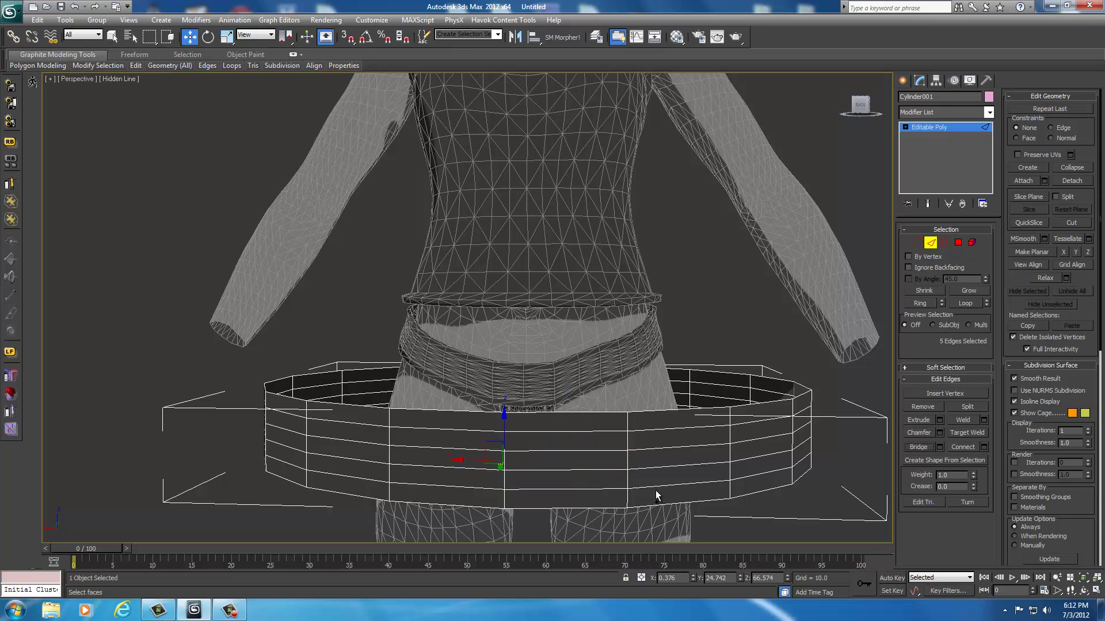
mouse_move(865, 105)
drag(865, 105, 877, 117)
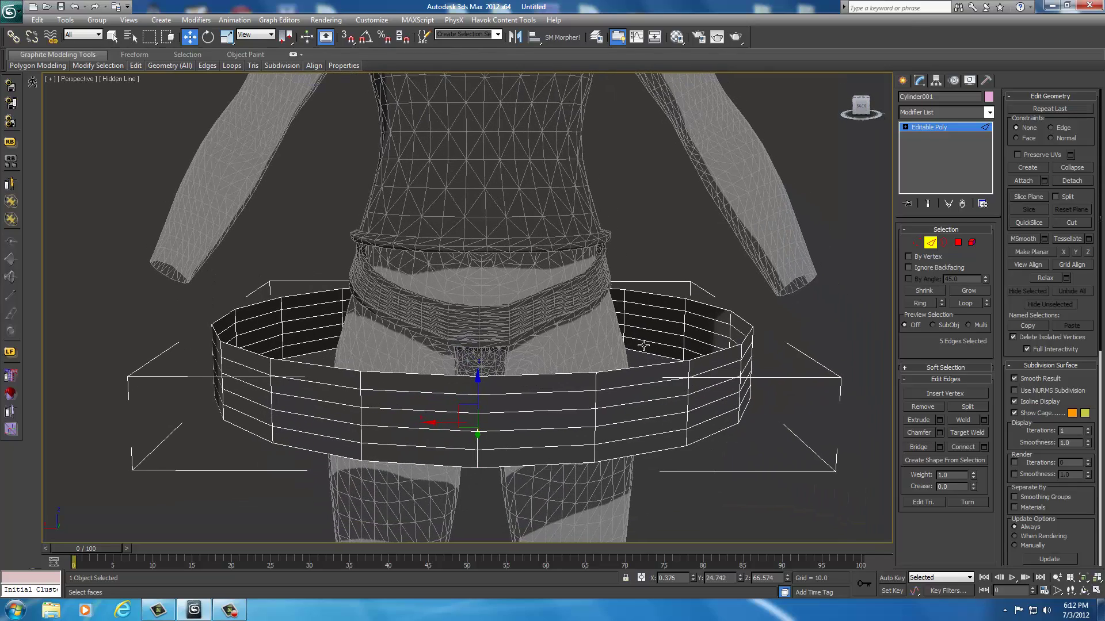
mouse_move(639, 391)
middle_down()
mouse_move(646, 343)
mouse_move(651, 377)
middle_up()
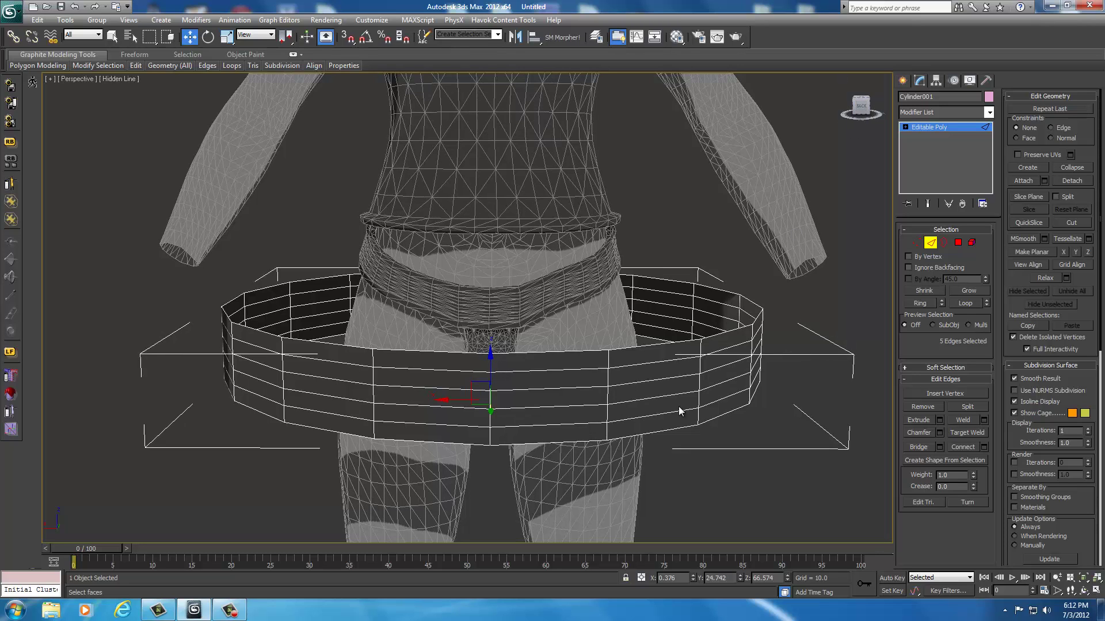
key(ctrl+alt+z)
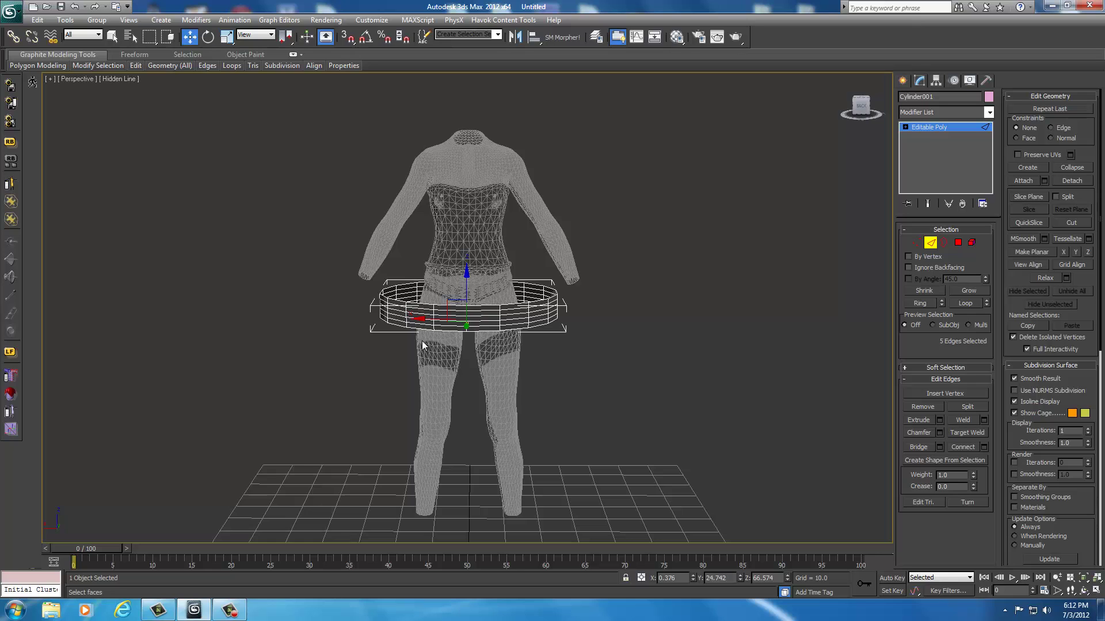
drag(857, 109, 847, 95)
middle_drag(478, 378, 511, 333)
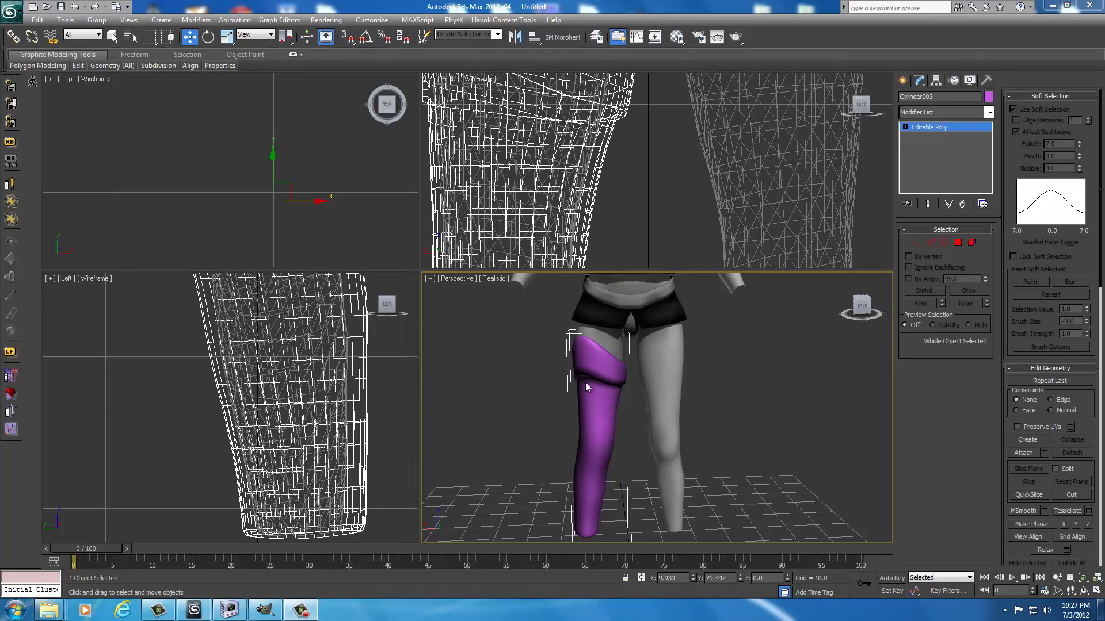
- Examine the purple legging in the Back, Left and Perspective views, and the studded belt with its buckle up close
middle_drag(578, 202, 665, 202)
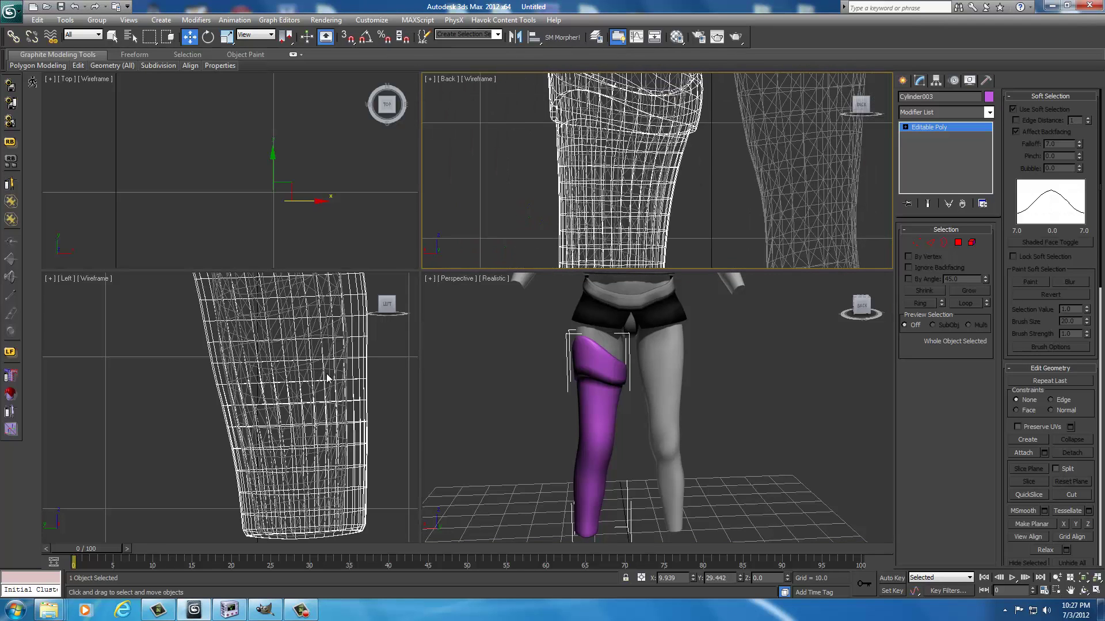
scroll(293, 351, down, 5)
middle_drag(279, 365, 298, 423)
scroll(299, 405, up, 5)
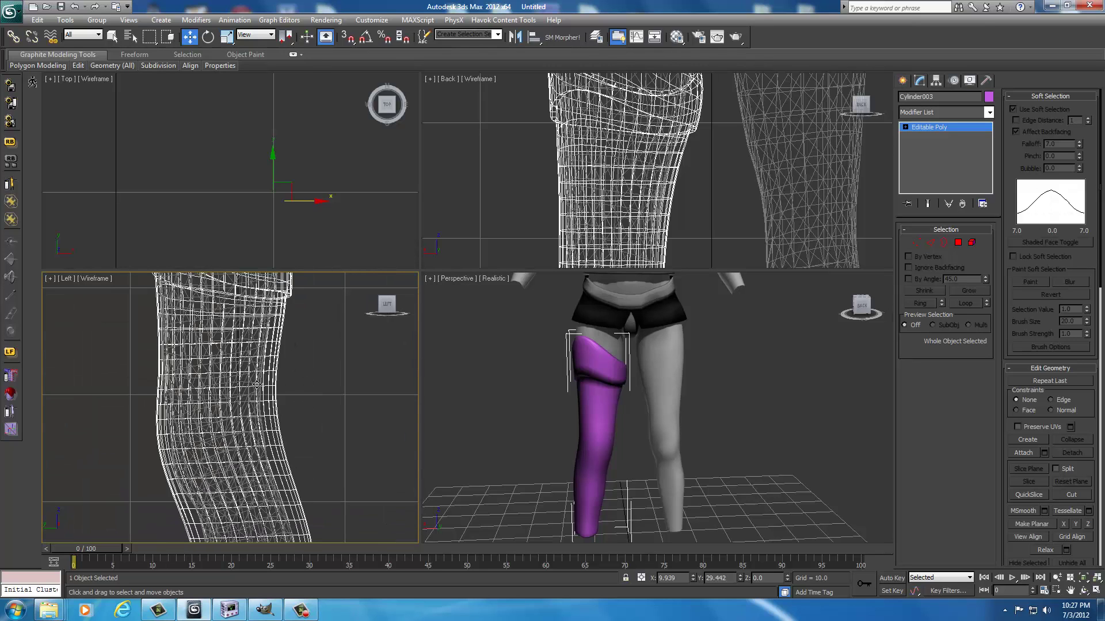
middle_drag(257, 384, 300, 410)
scroll(515, 416, up, 3)
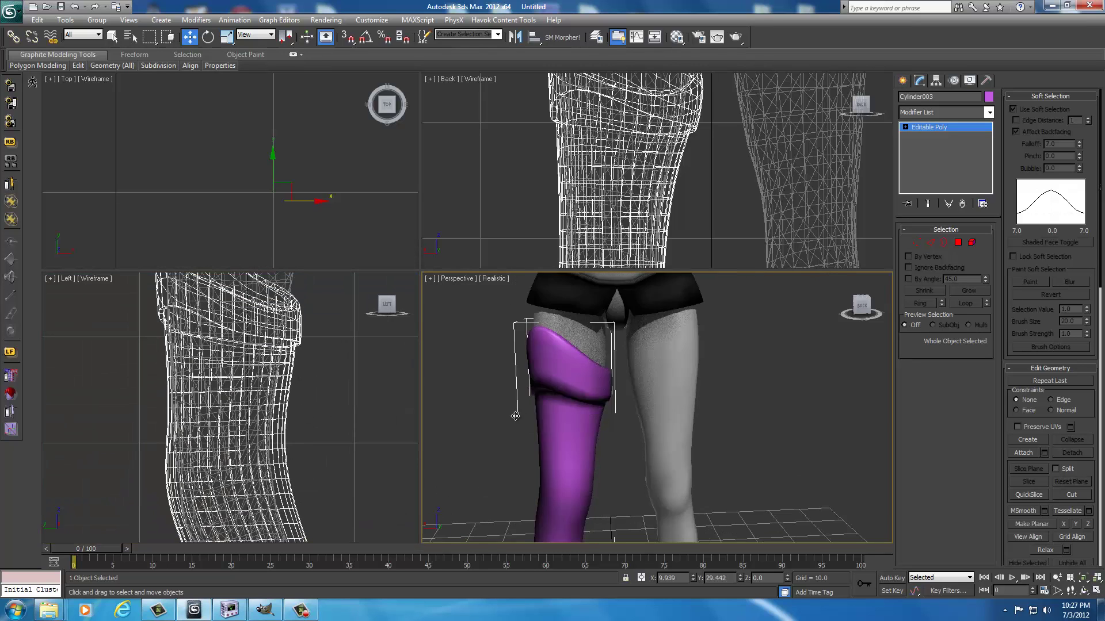
scroll(515, 416, up, 3)
middle_drag(535, 419, 715, 422)
scroll(715, 422, down, 3)
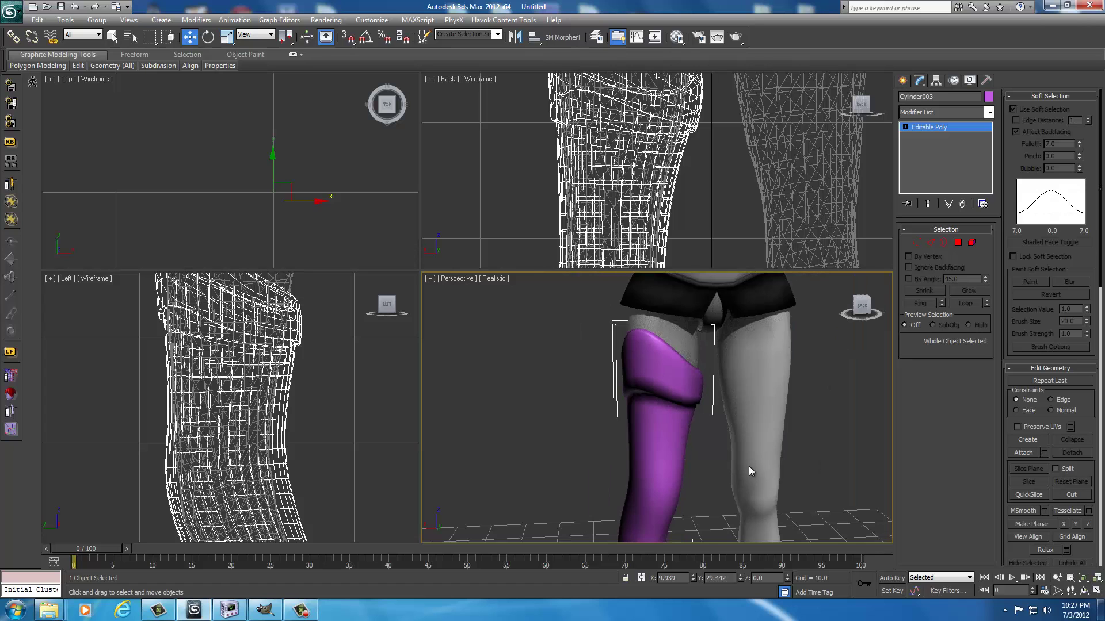
middle_drag(748, 466, 680, 382)
scroll(633, 411, down, 4)
scroll(632, 412, up, 2)
drag(850, 299, 632, 311)
scroll(757, 344, down, 3)
middle_drag(757, 344, 722, 415)
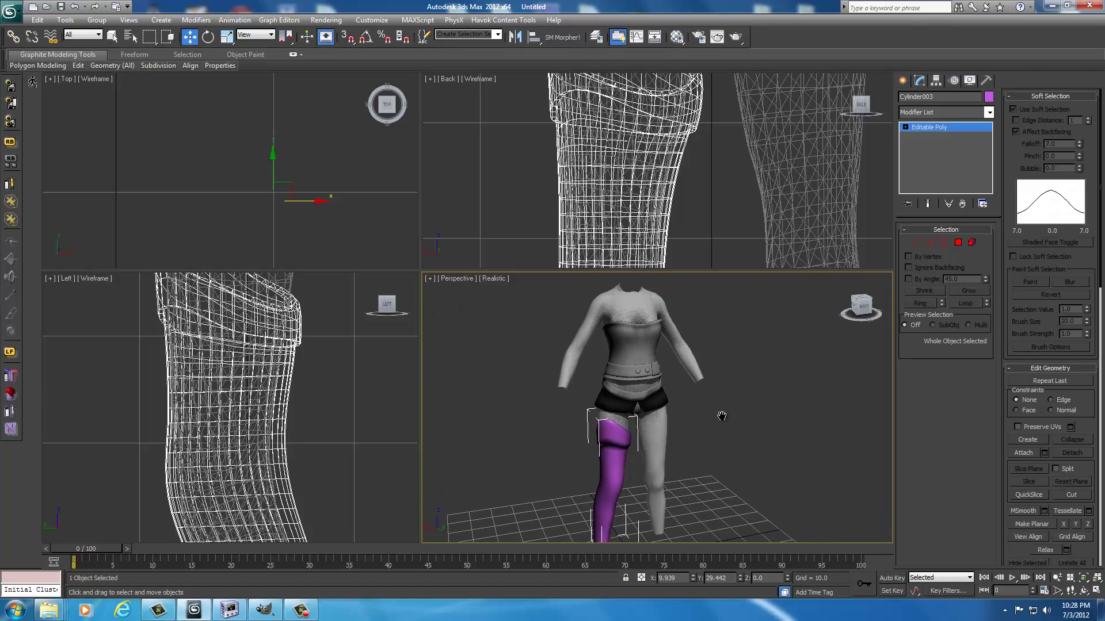
scroll(707, 403, up, 6)
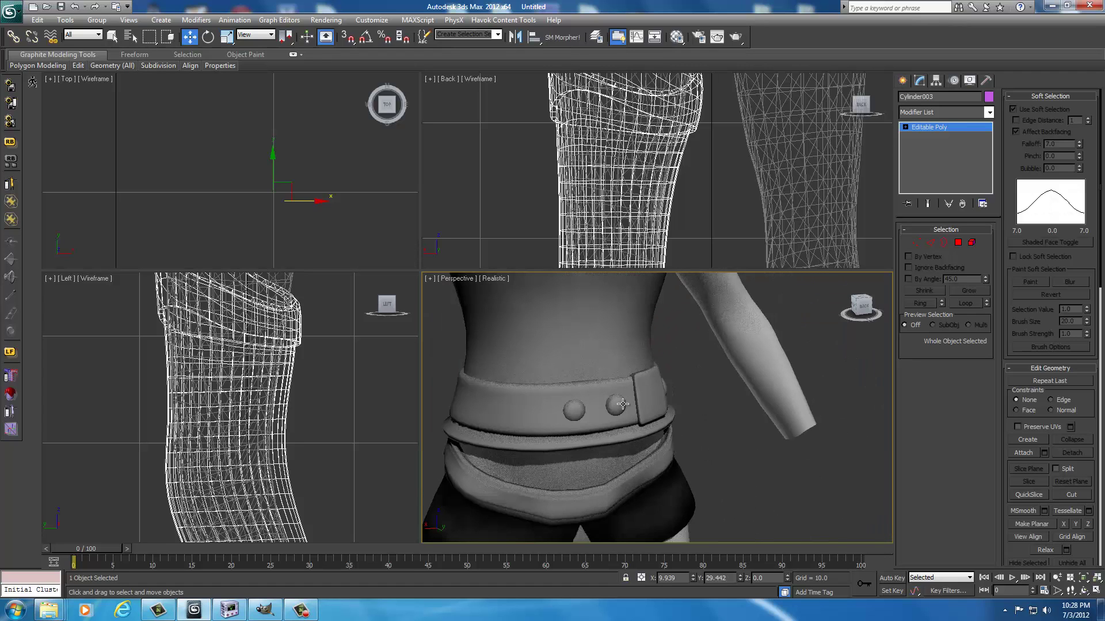
drag(861, 306, 802, 304)
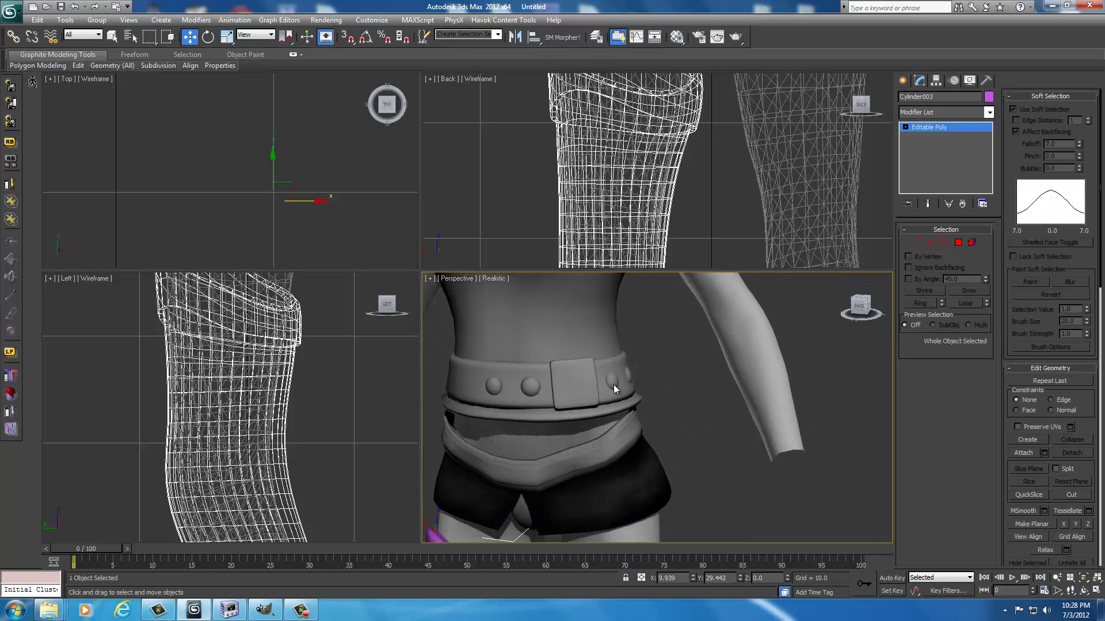
- Create a 12-segment sphere with a radius of about 3.39 in the Top view and convert it to an Editable Poly
click(902, 81)
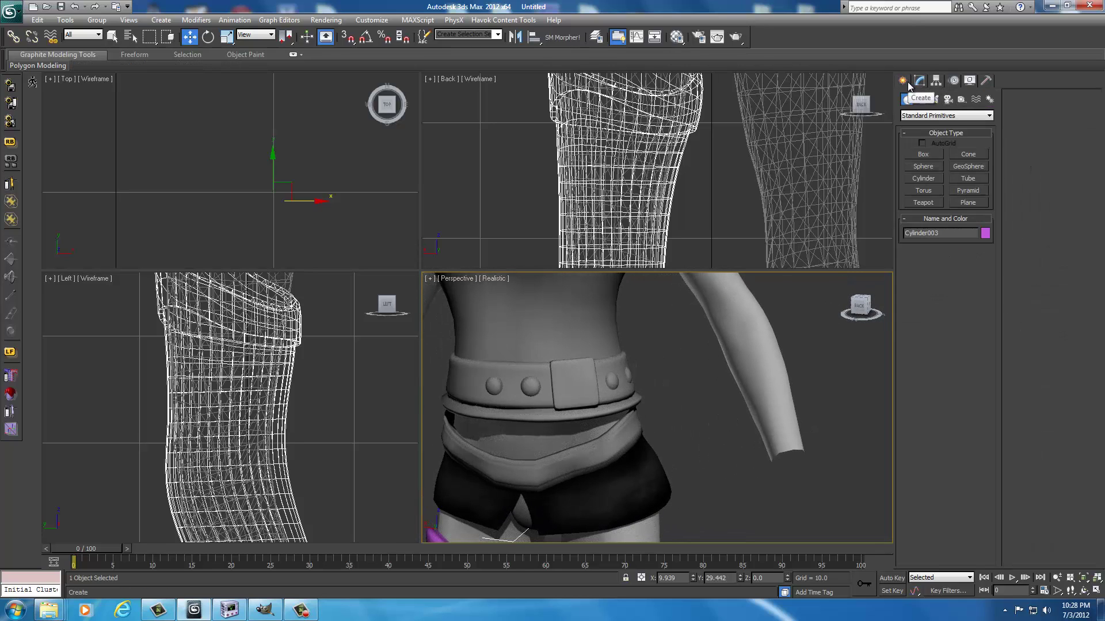
click(927, 165)
drag(218, 166, 240, 107)
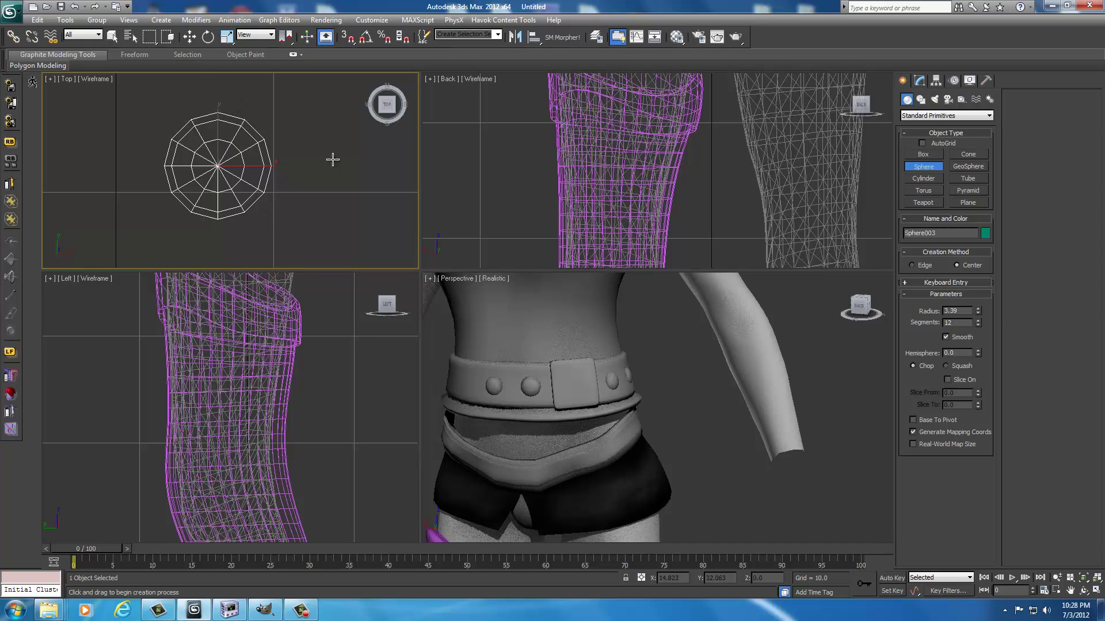
key(w)
right_click(214, 179)
mouse_move(241, 287)
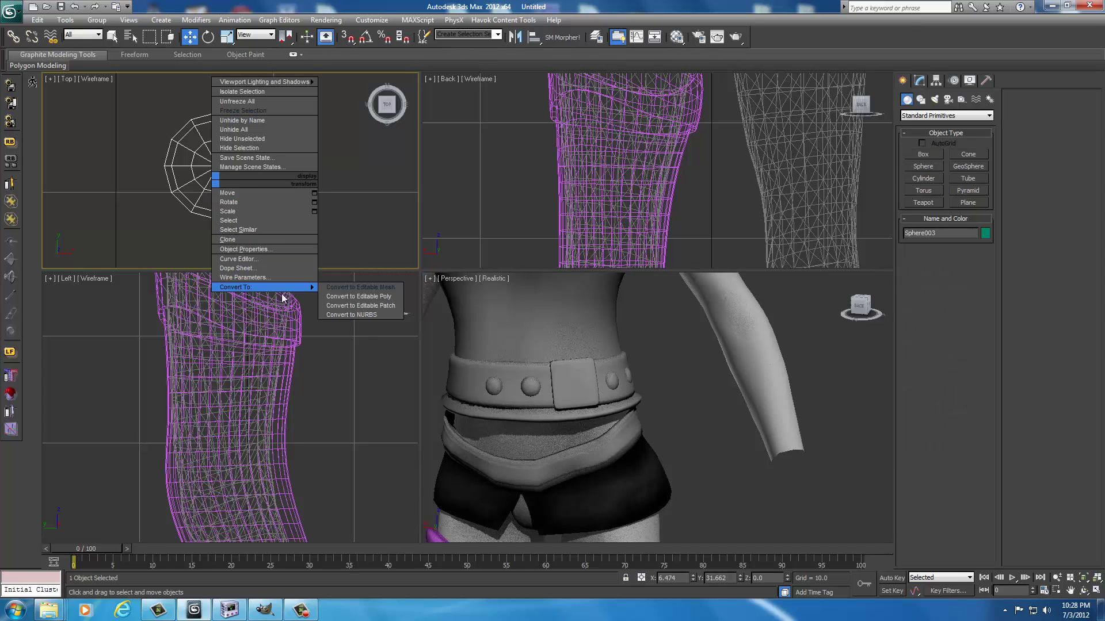
click(354, 297)
- Delete the sphere's polygons on the positive X side in the Top view, leaving a half sphere for a belt stud
click(958, 242)
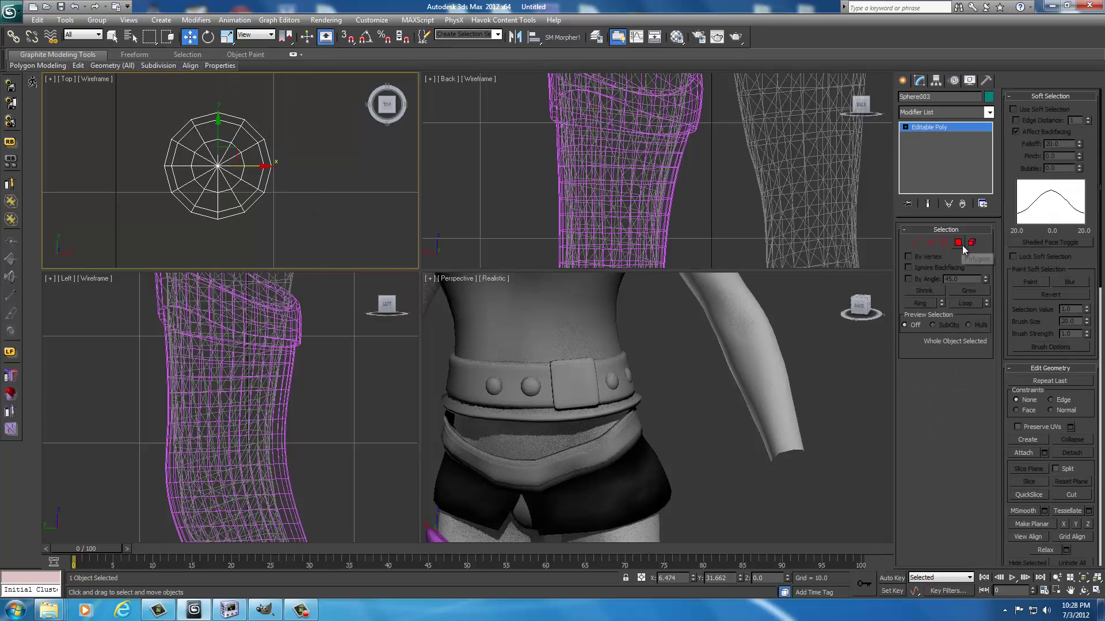
drag(236, 240, 223, 227)
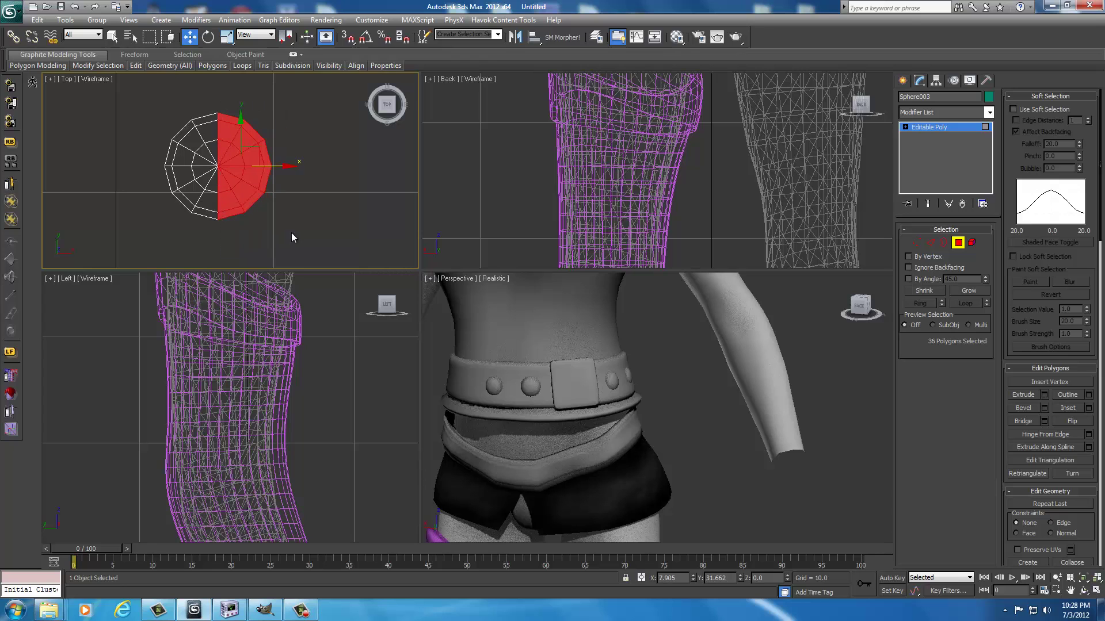
key(Delete)
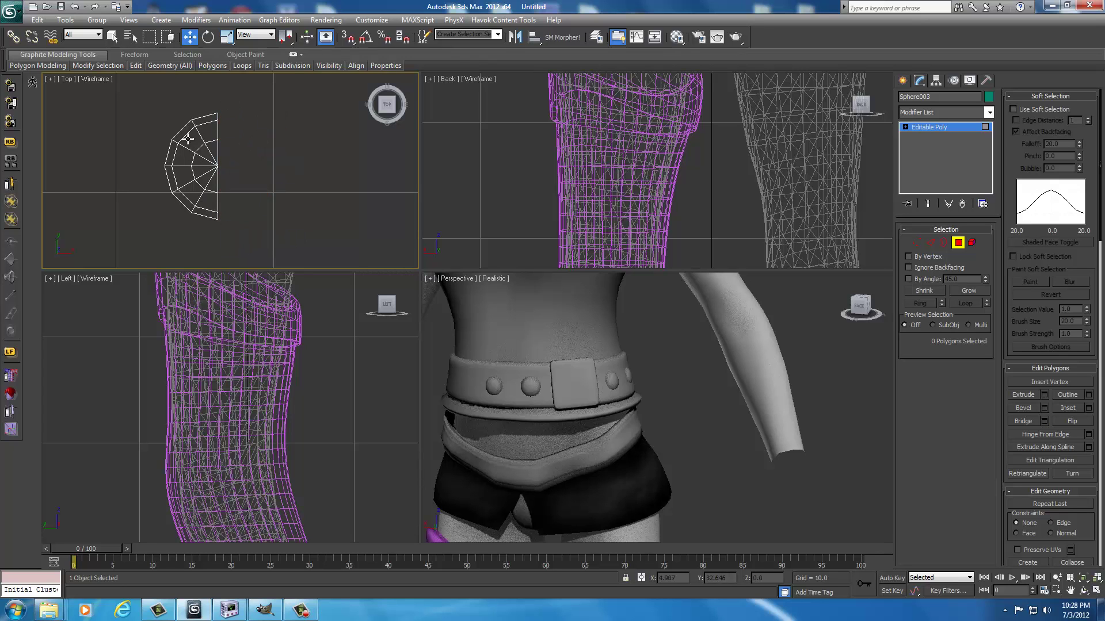
scroll(474, 430, down, 10)
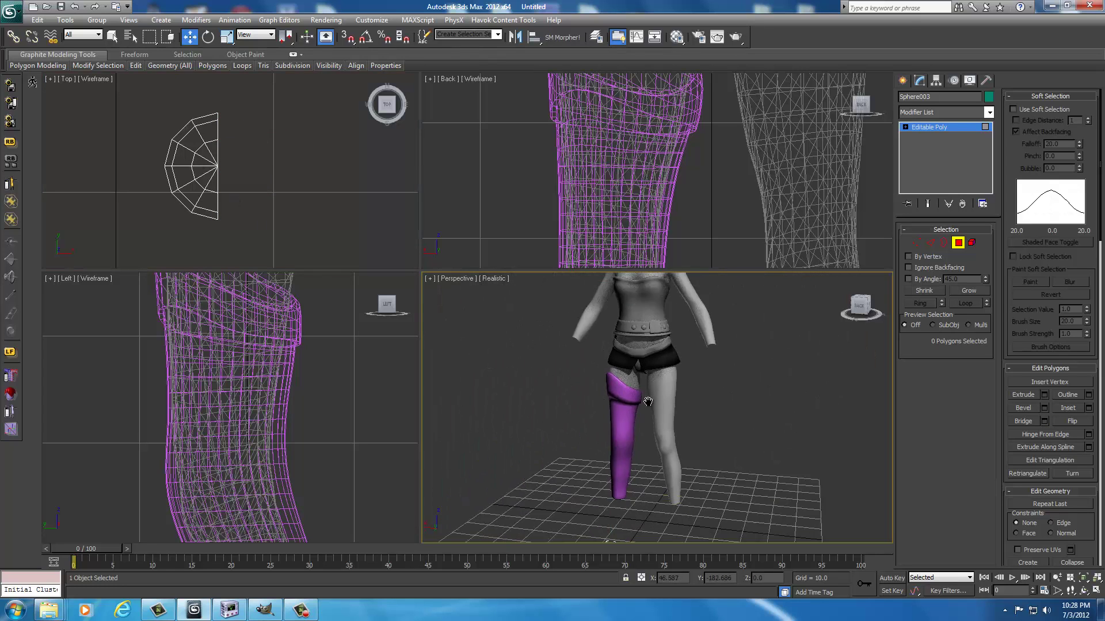
scroll(644, 453, up, 8)
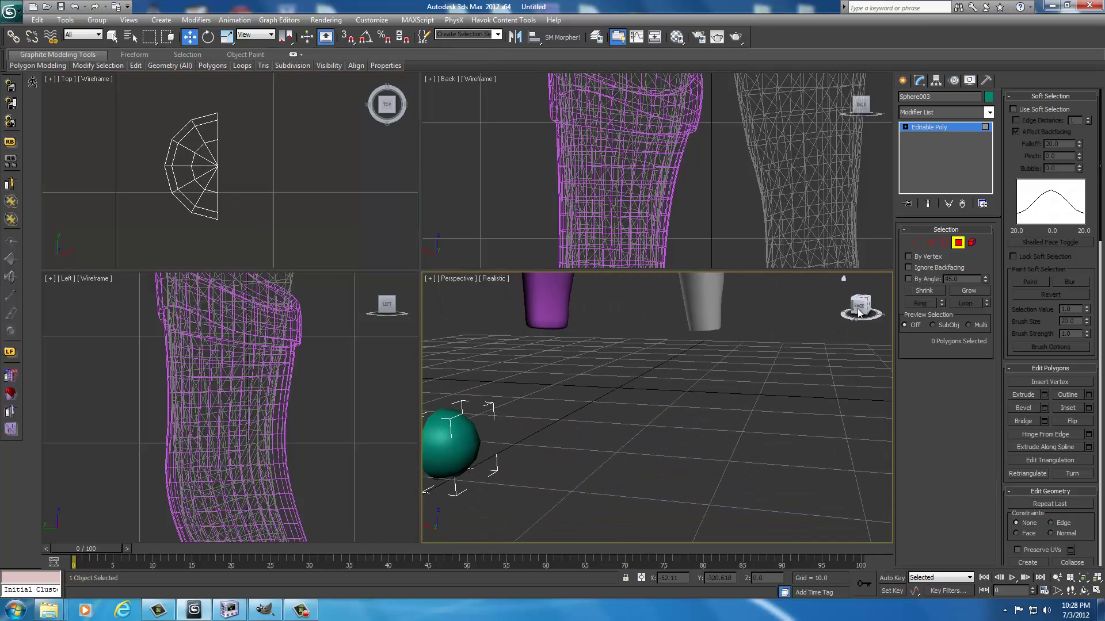
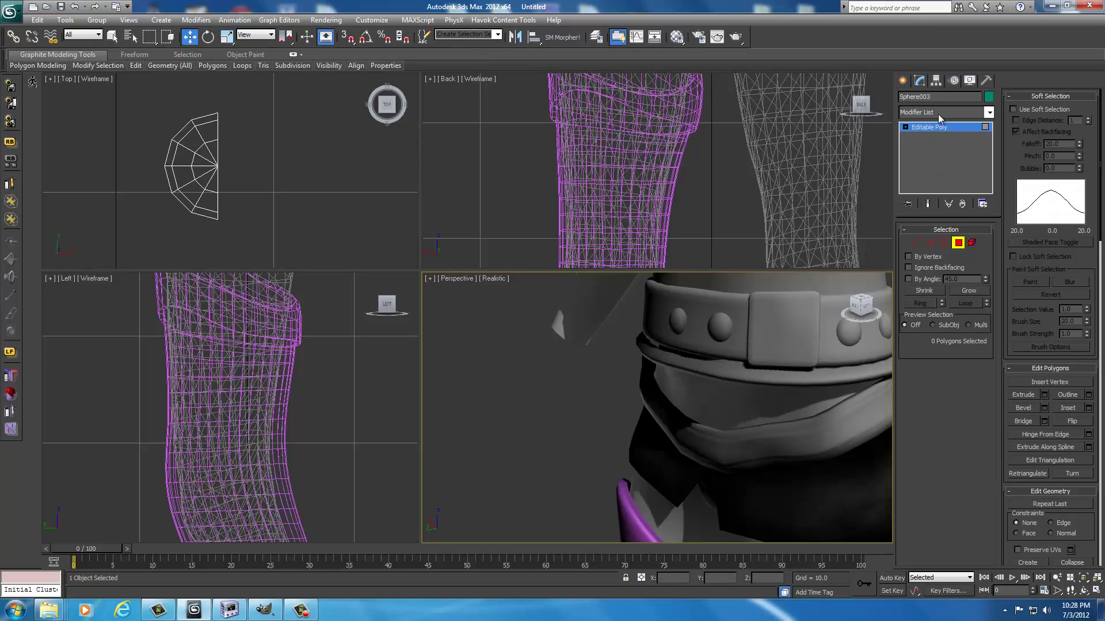
- Create a box about 4.19 long and 2.55 high beside the half sphere in the Top view, and reduce its width to about 3.53
click(903, 80)
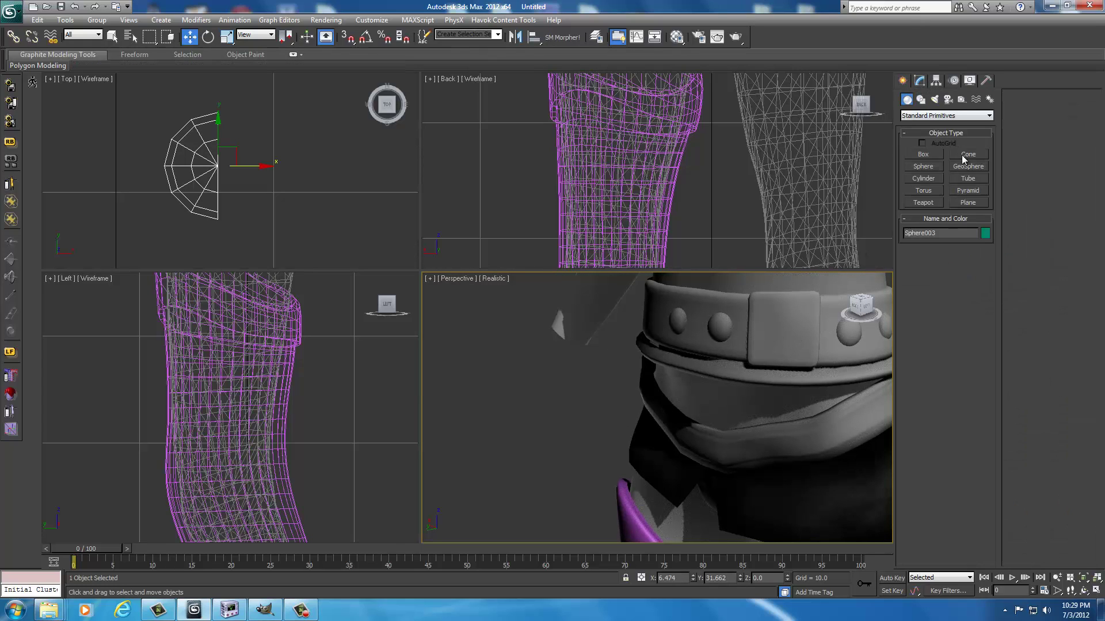
click(931, 153)
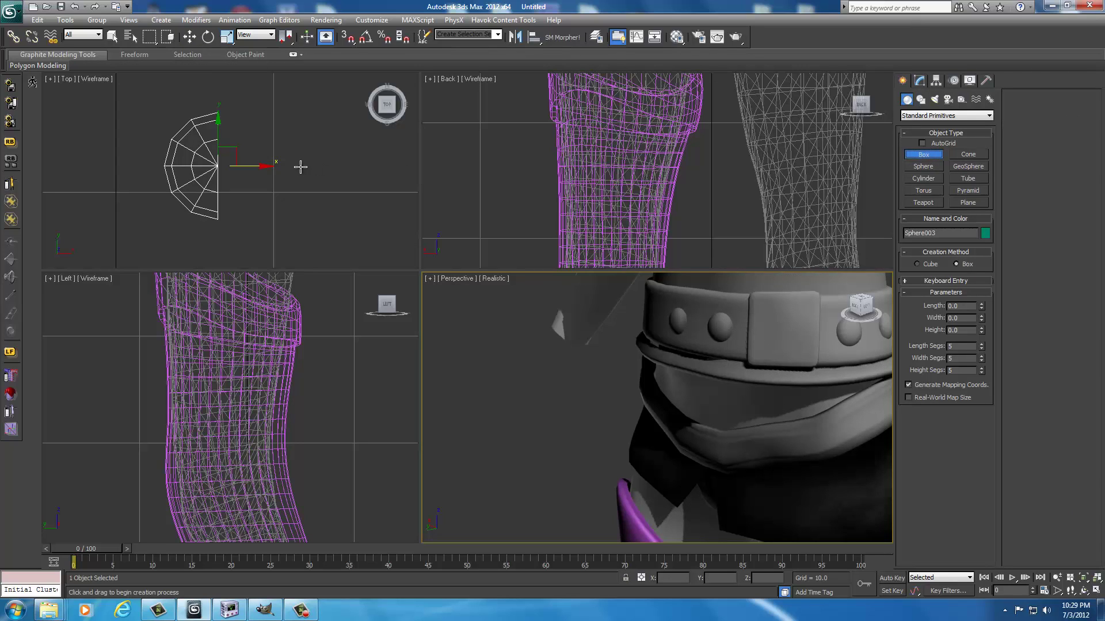
drag(299, 167, 361, 234)
click(358, 192)
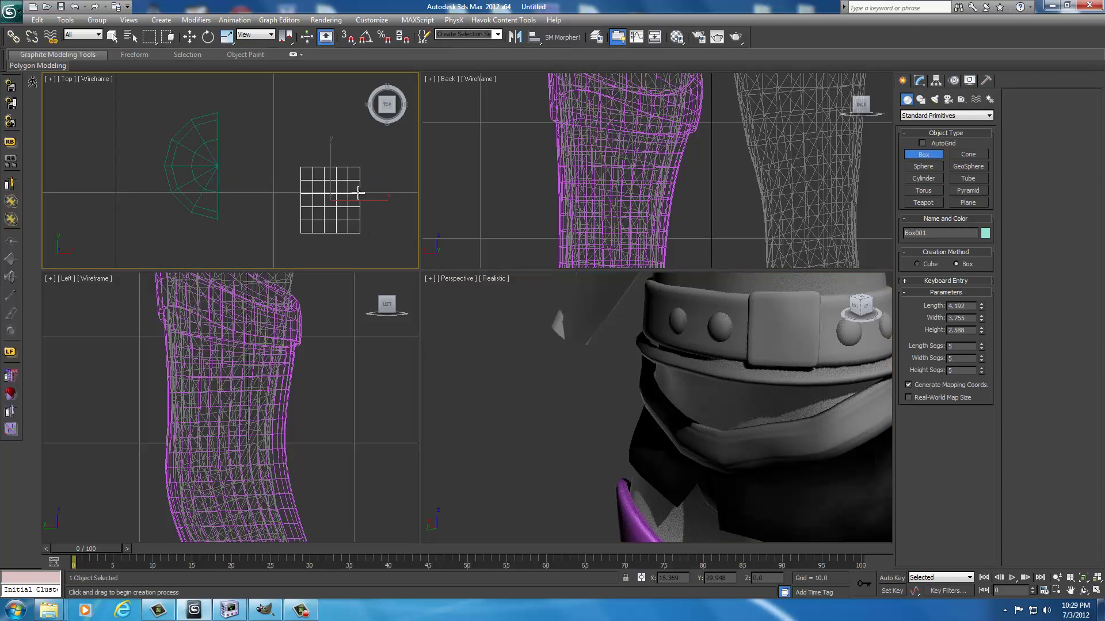
scroll(323, 422, down, 8)
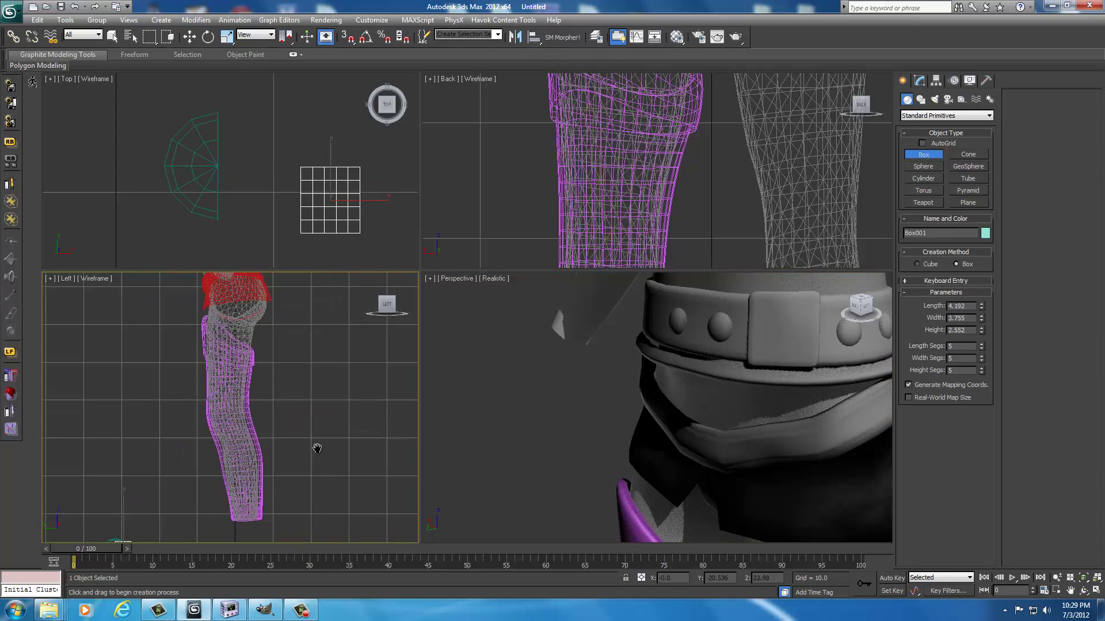
scroll(573, 438, down, 10)
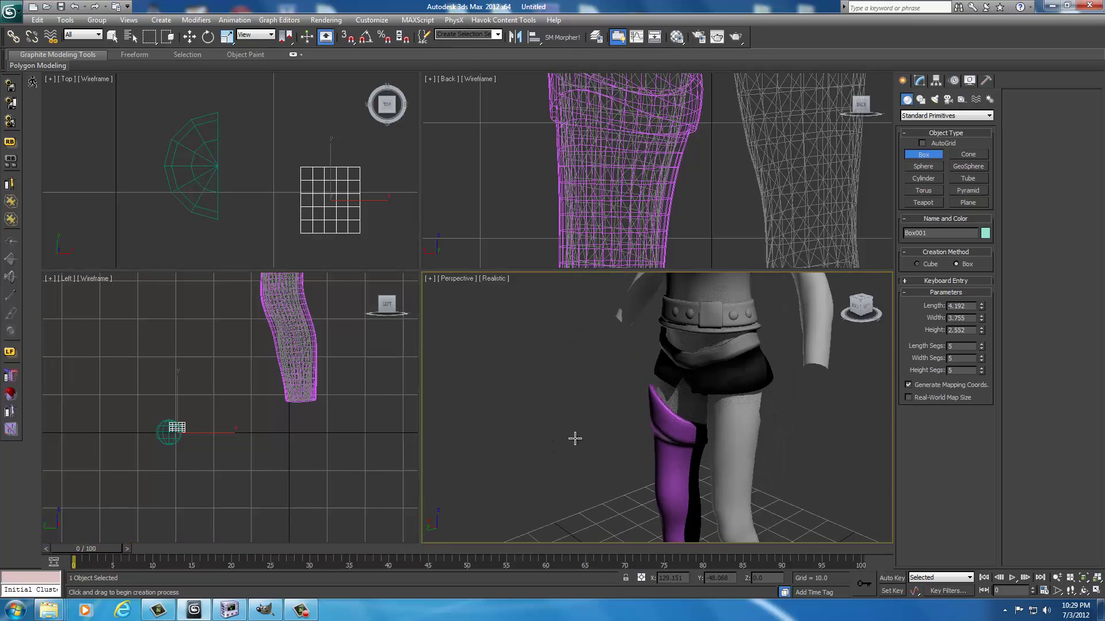
middle_drag(575, 438, 591, 295)
scroll(599, 449, up, 2)
scroll(604, 382, up, 3)
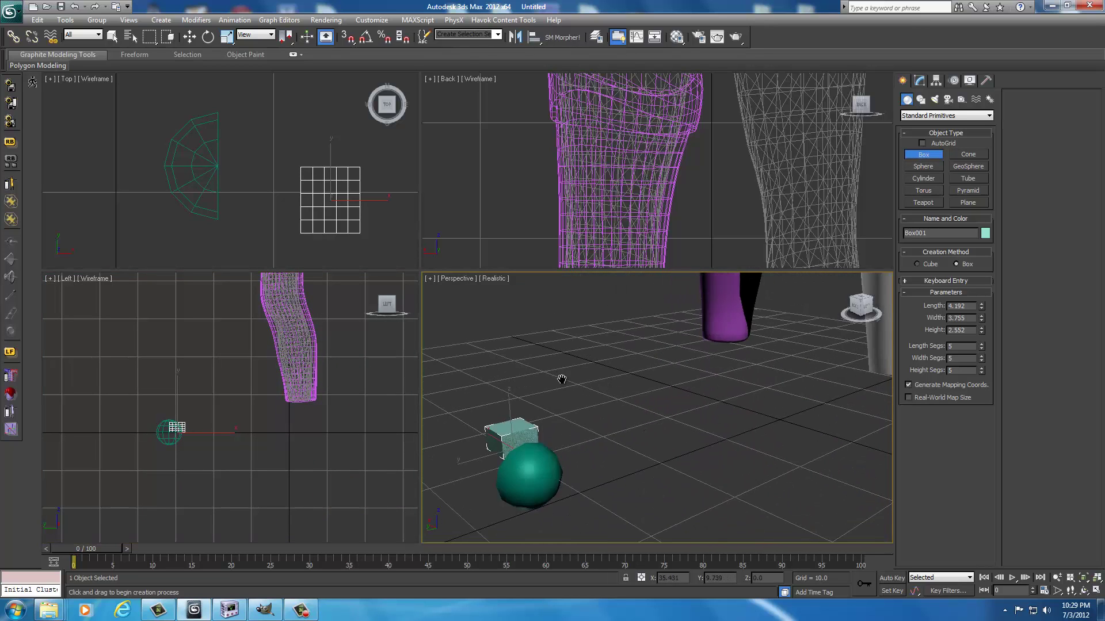
scroll(562, 377, up, 1)
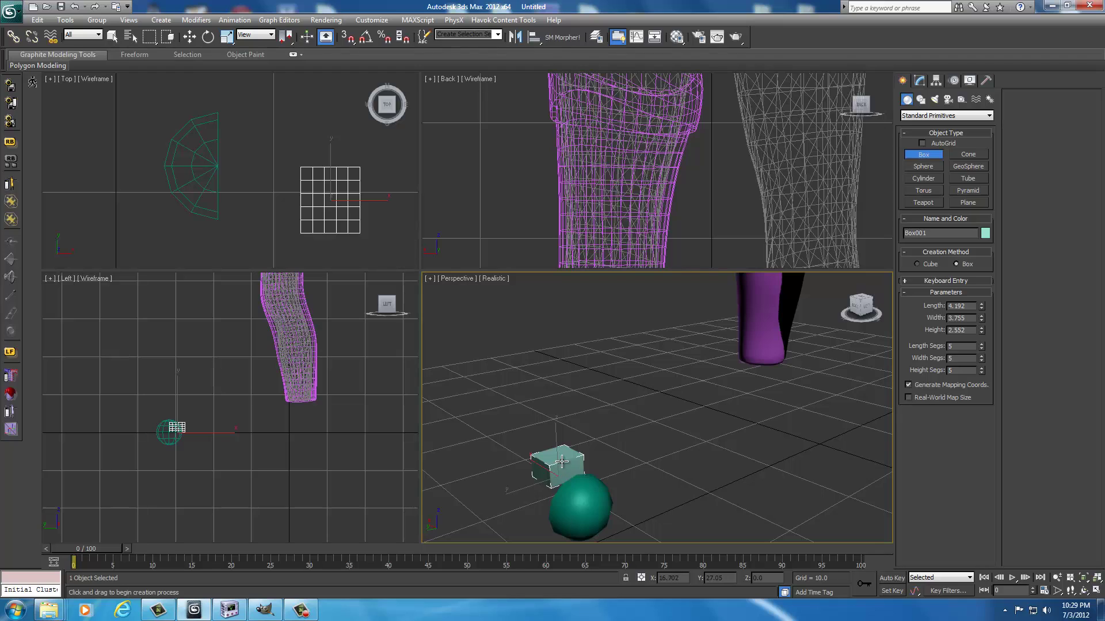
click(920, 81)
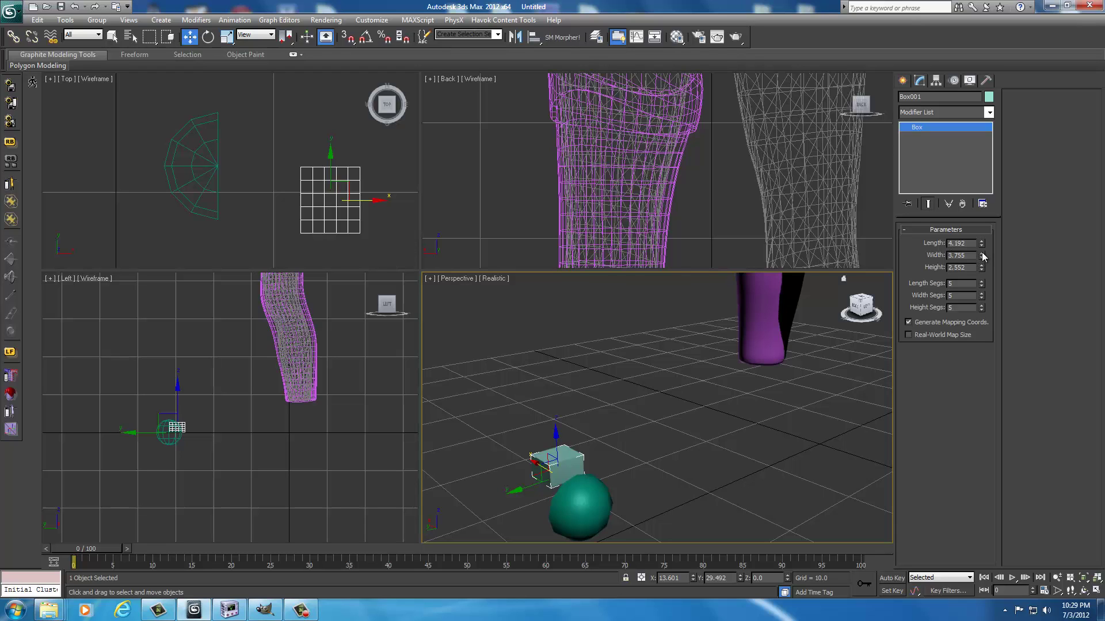
mouse_move(982, 257)
mouse_down()
mouse_move(976, 236)
mouse_move(981, 259)
mouse_up()
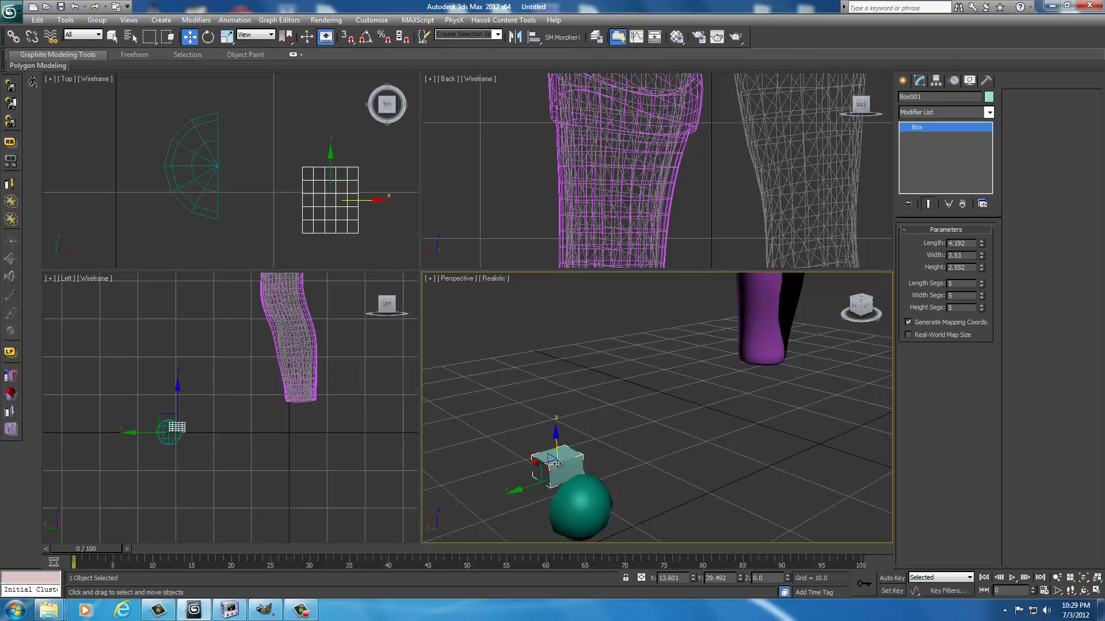
- Delete the box and select the half sphere
key(Delete)
click(580, 506)
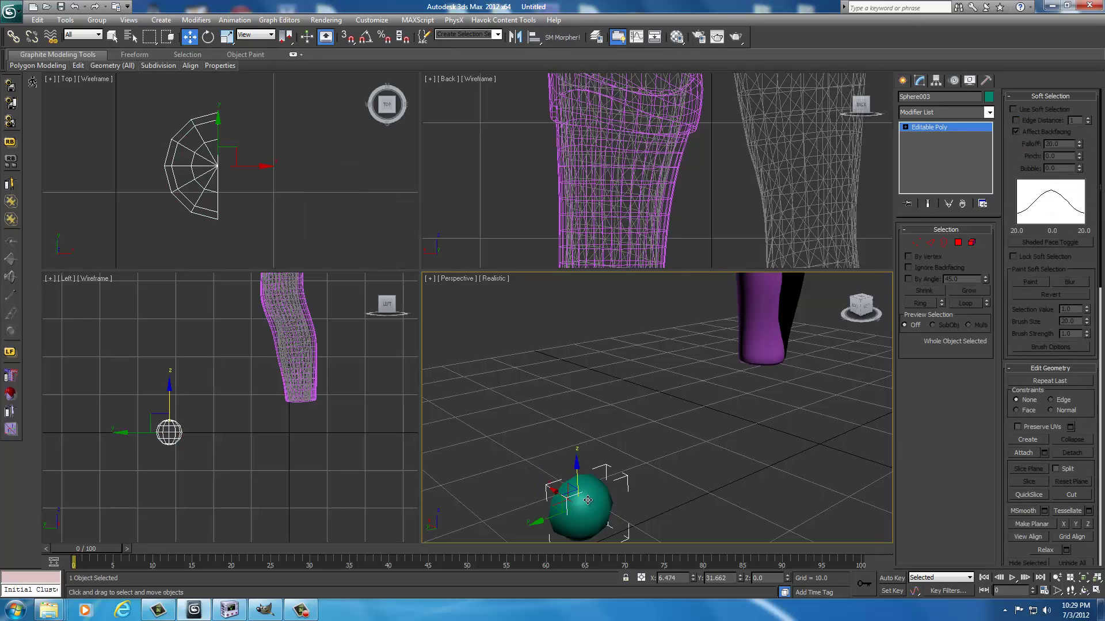
- Delete the half sphere and examine the studded belt and buckle on the figure in the Perspective view
key(Delete)
scroll(674, 381, up, 2)
scroll(674, 381, down, 6)
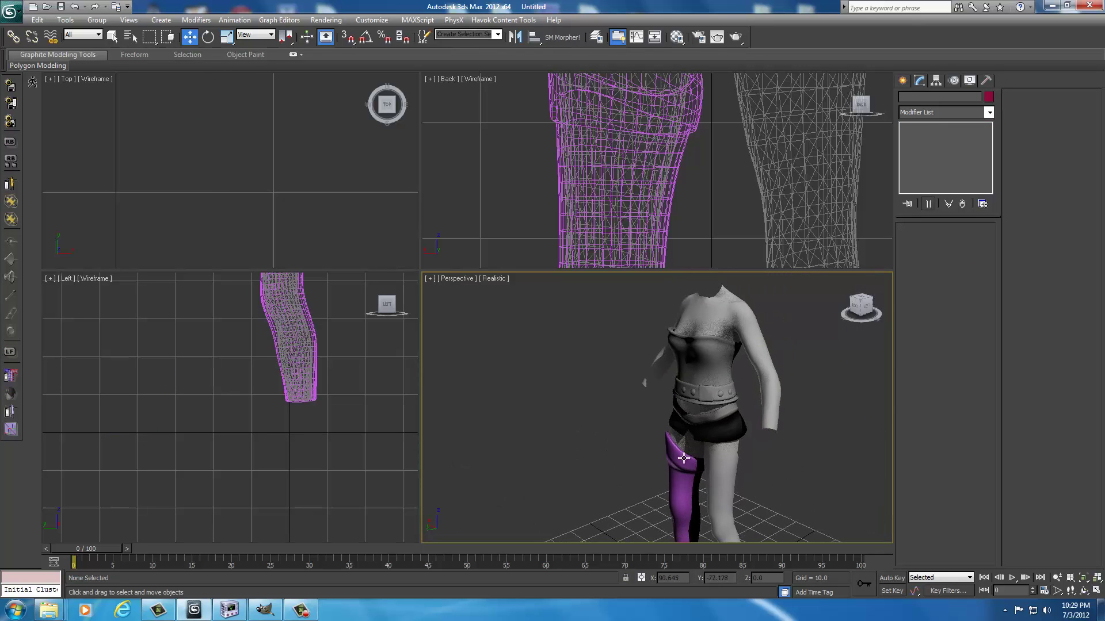
scroll(818, 392, up, 8)
alt+middle_drag(818, 392, 702, 395)
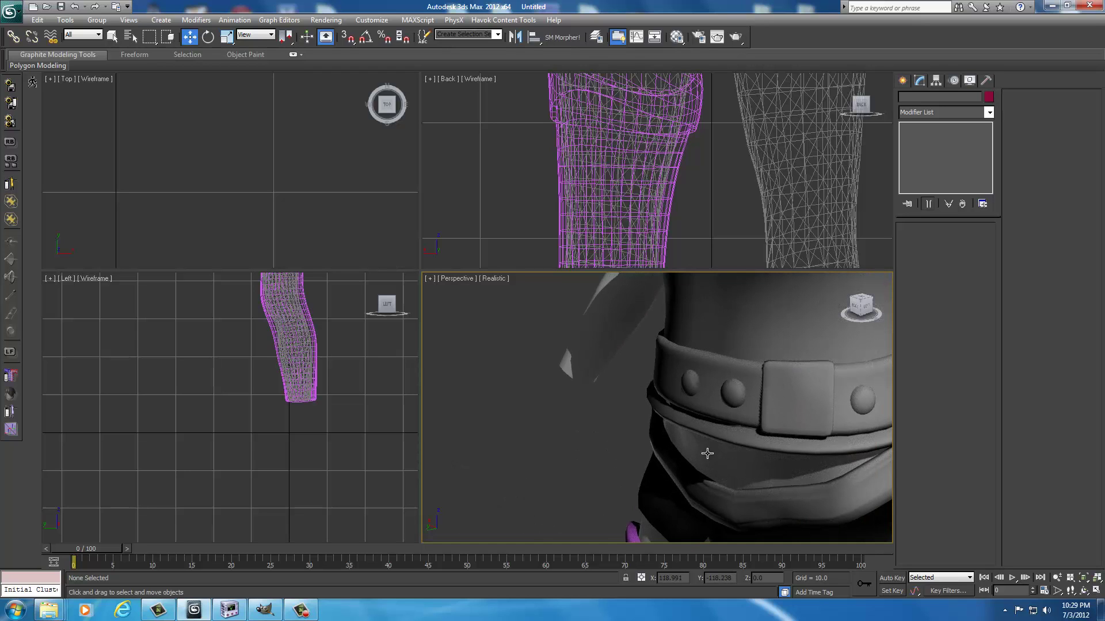
click(859, 306)
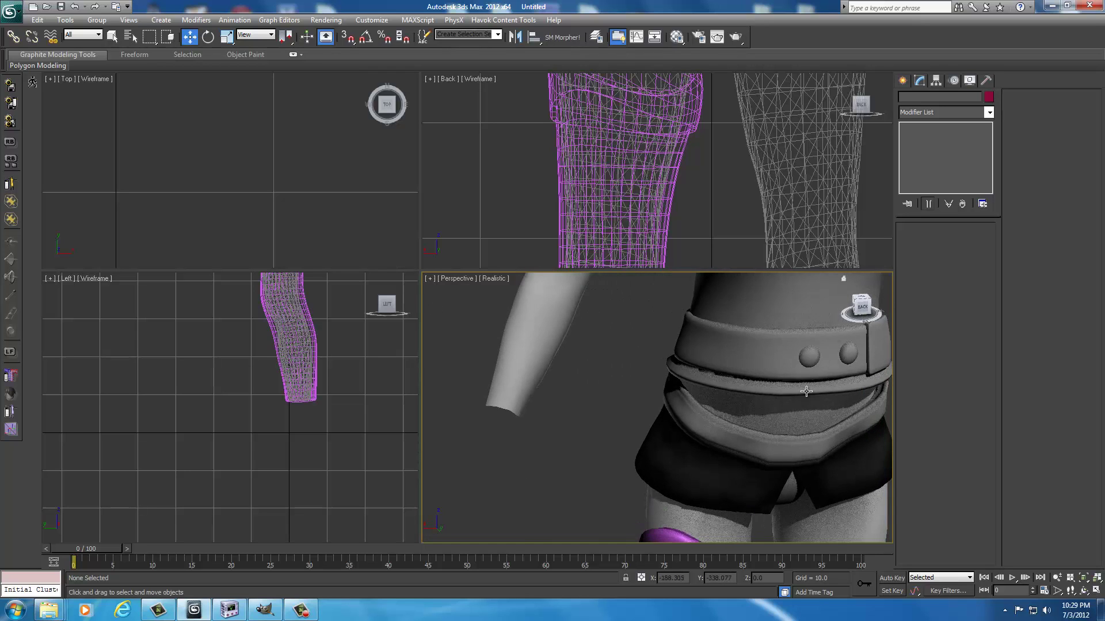
scroll(589, 408, up, 3)
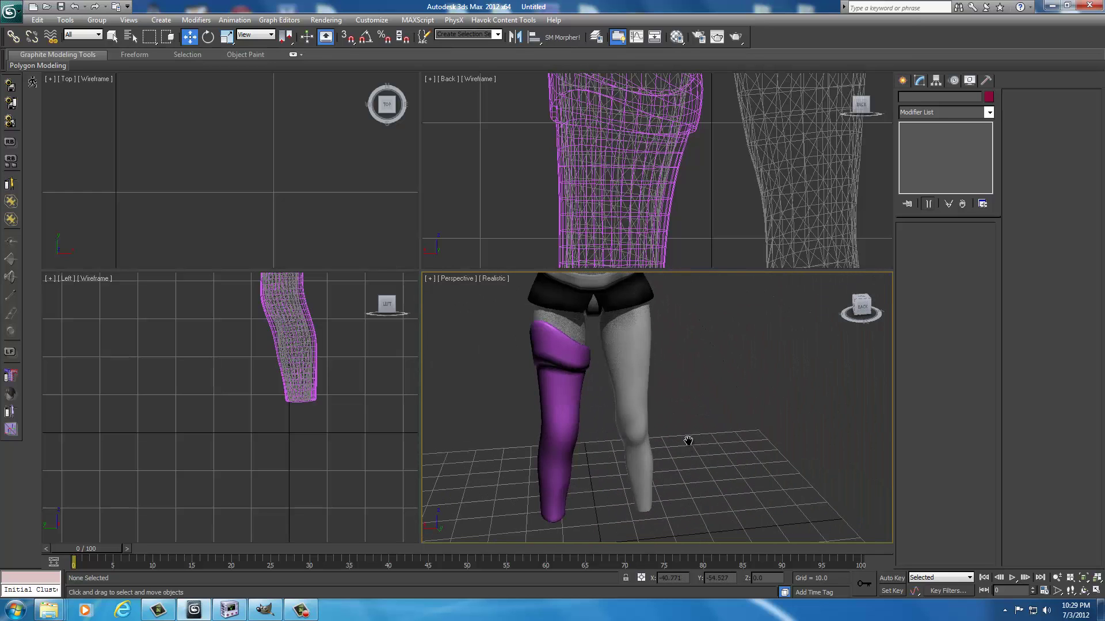
- Clone the purple legging as an independent copy named Cylinder004
click(553, 403)
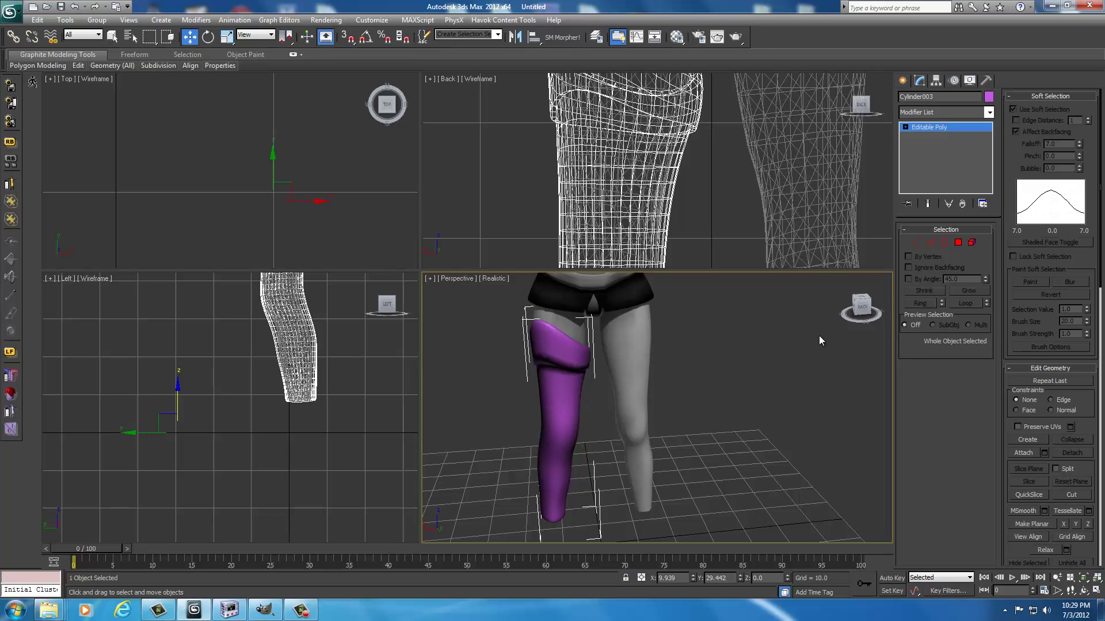
drag(861, 308, 868, 305)
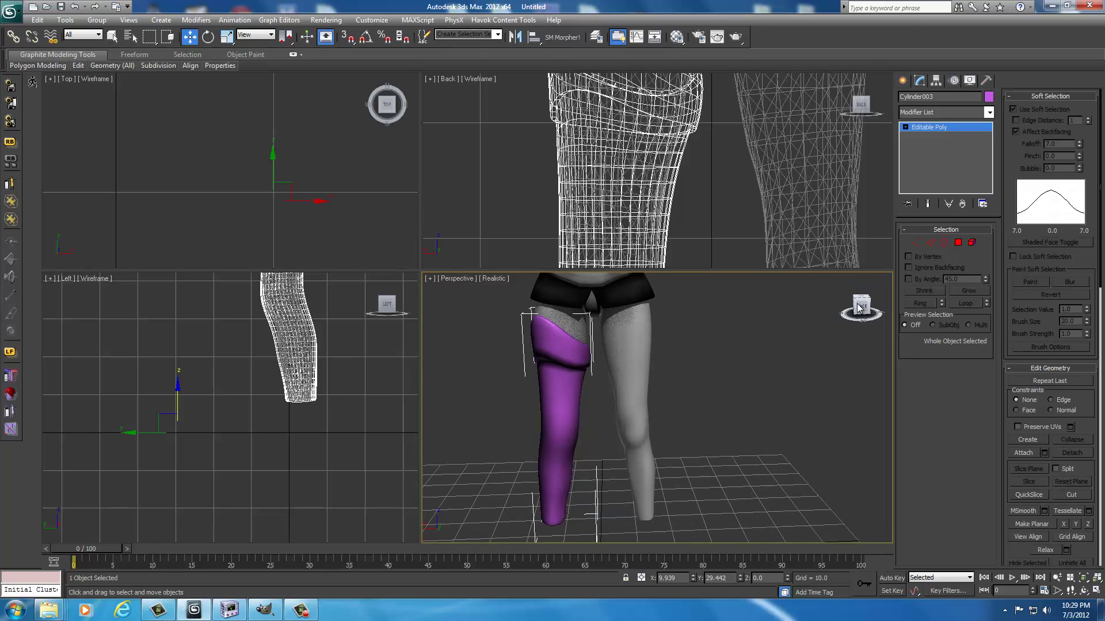
right_click(555, 397)
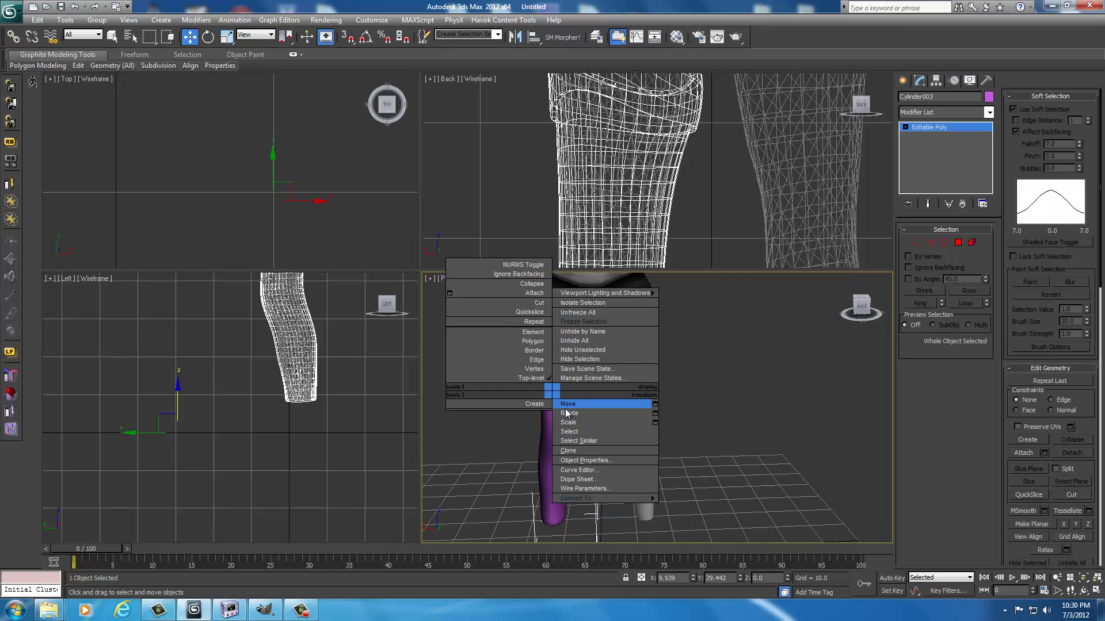
click(572, 450)
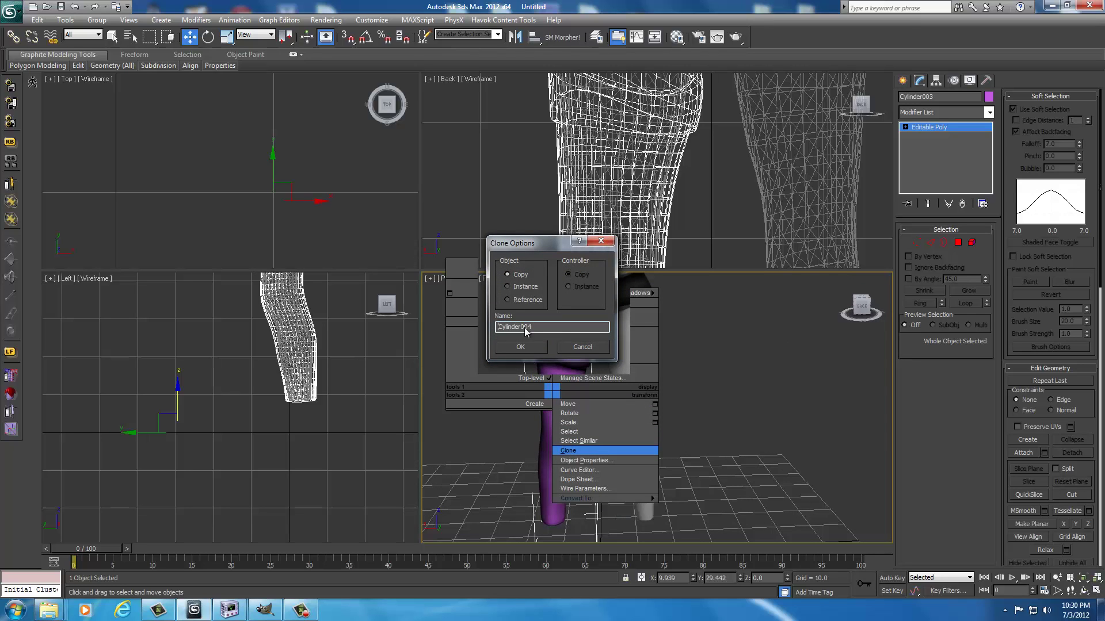
click(521, 347)
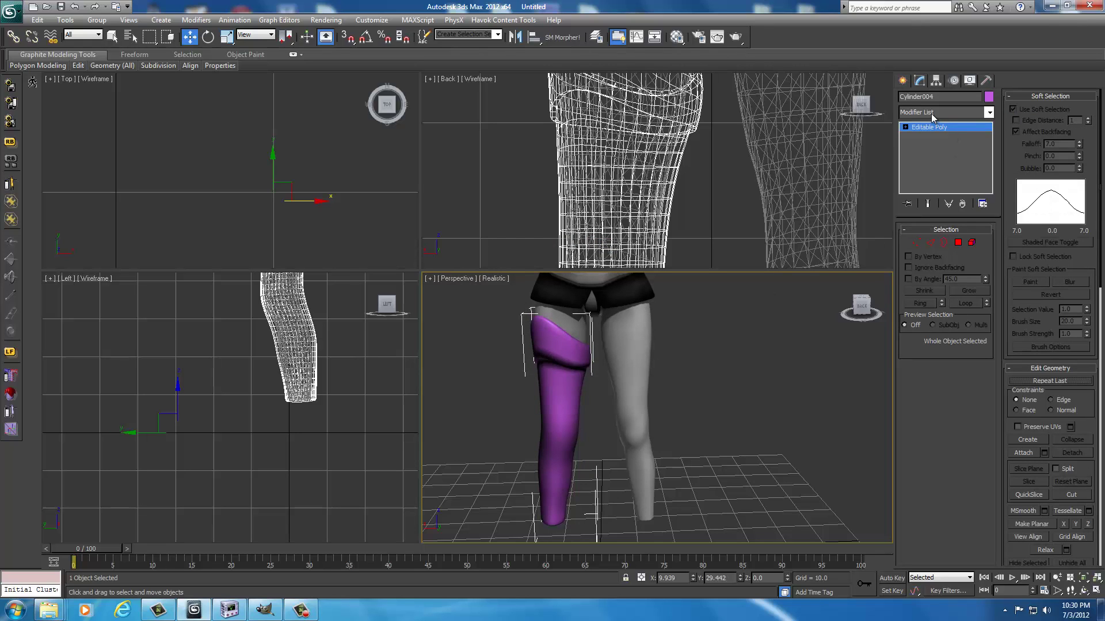
- Apply a Mirror modifier along the X axis to the cloned legging
click(989, 114)
scroll(928, 427, down, 10)
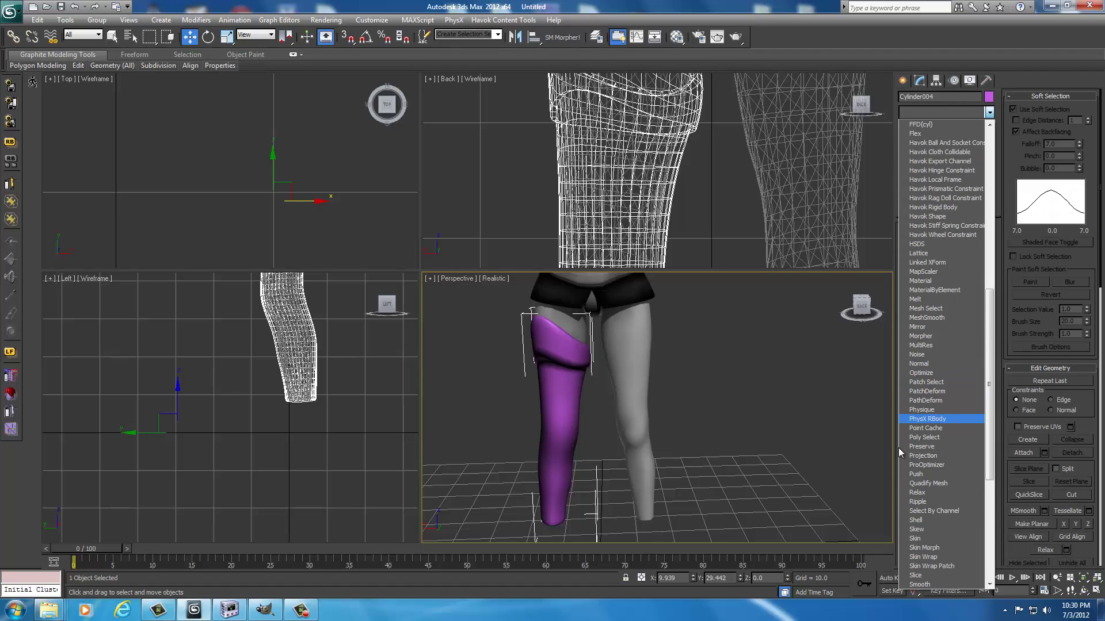
click(920, 326)
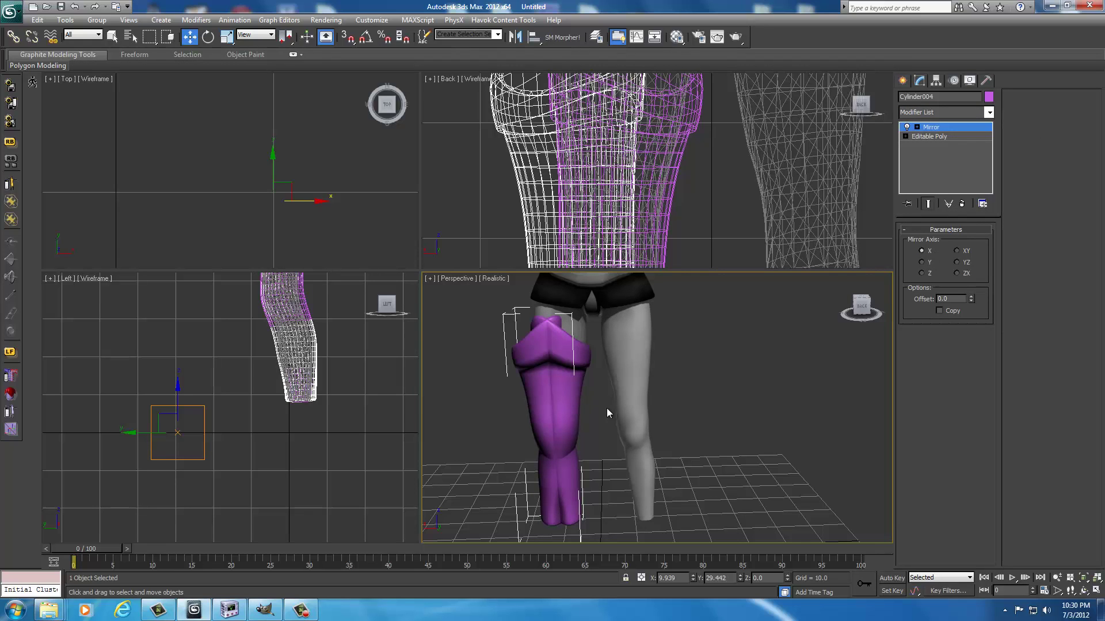
- Move the mirrored legging about -19.85 units along the X axis onto the bare leg
right_click(535, 393)
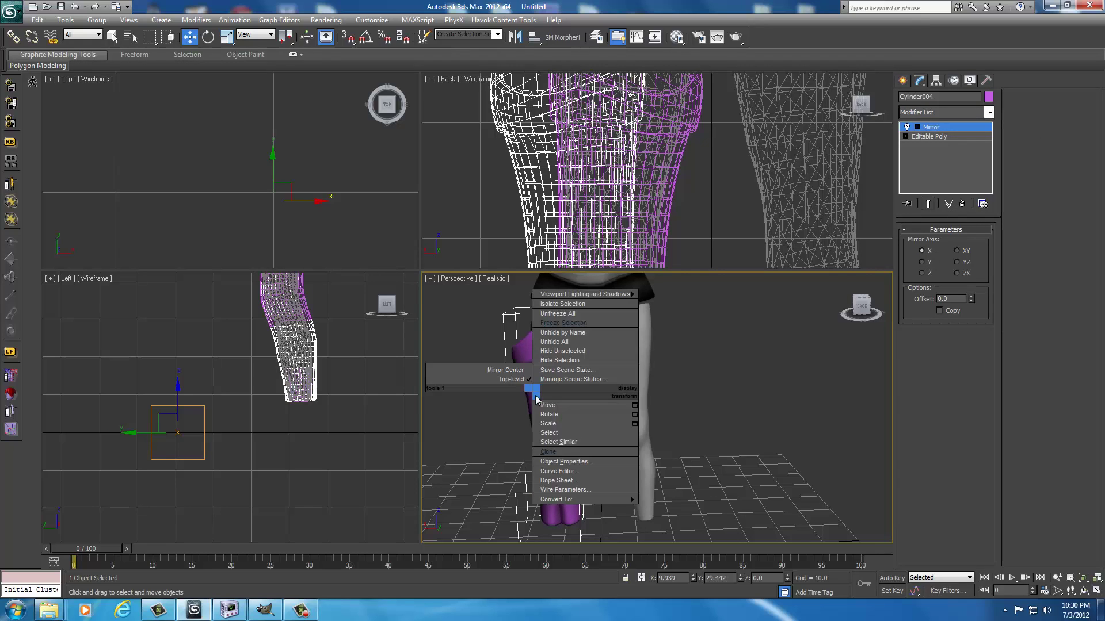
click(547, 407)
scroll(550, 411, down, 3)
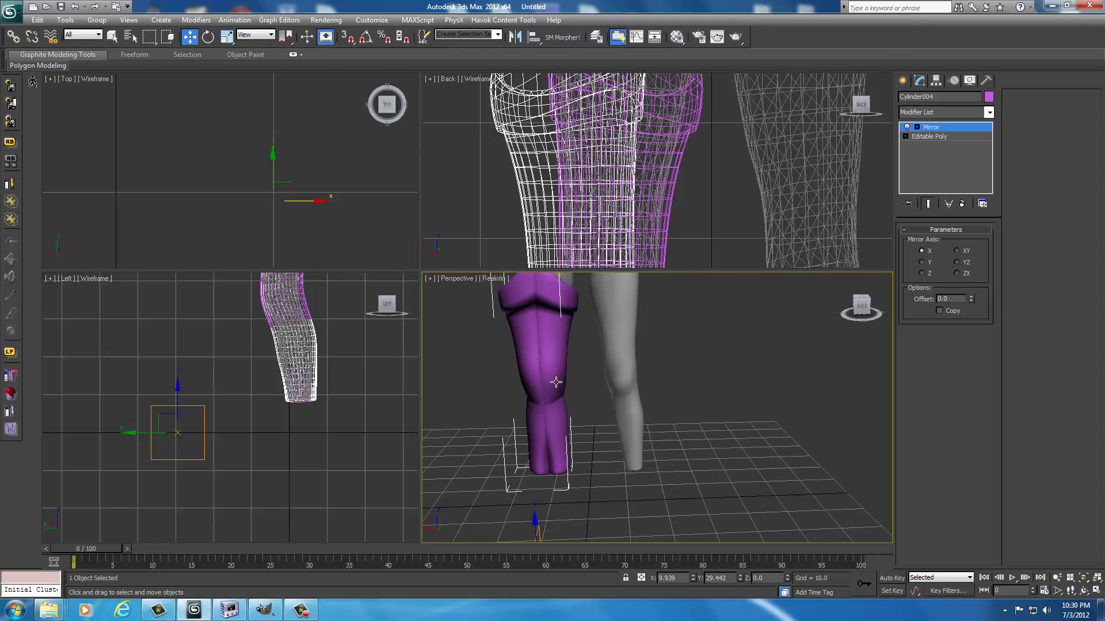
drag(540, 513, 602, 520)
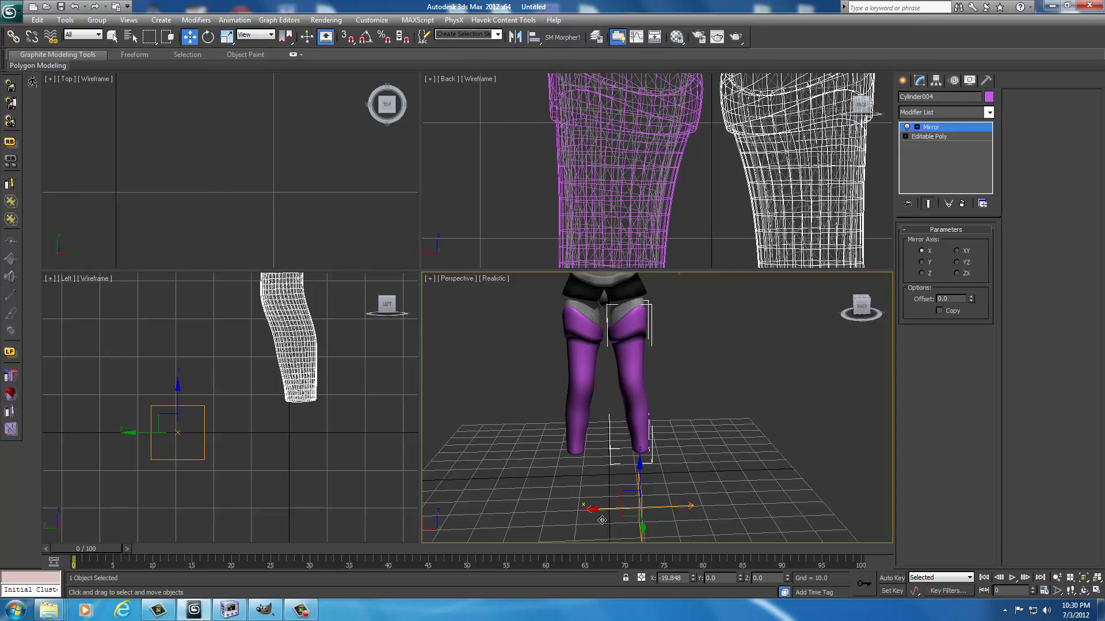
- Examine how the mirrored legging fits its leg compared with the original in the Perspective and Back views
scroll(665, 432, up, 6)
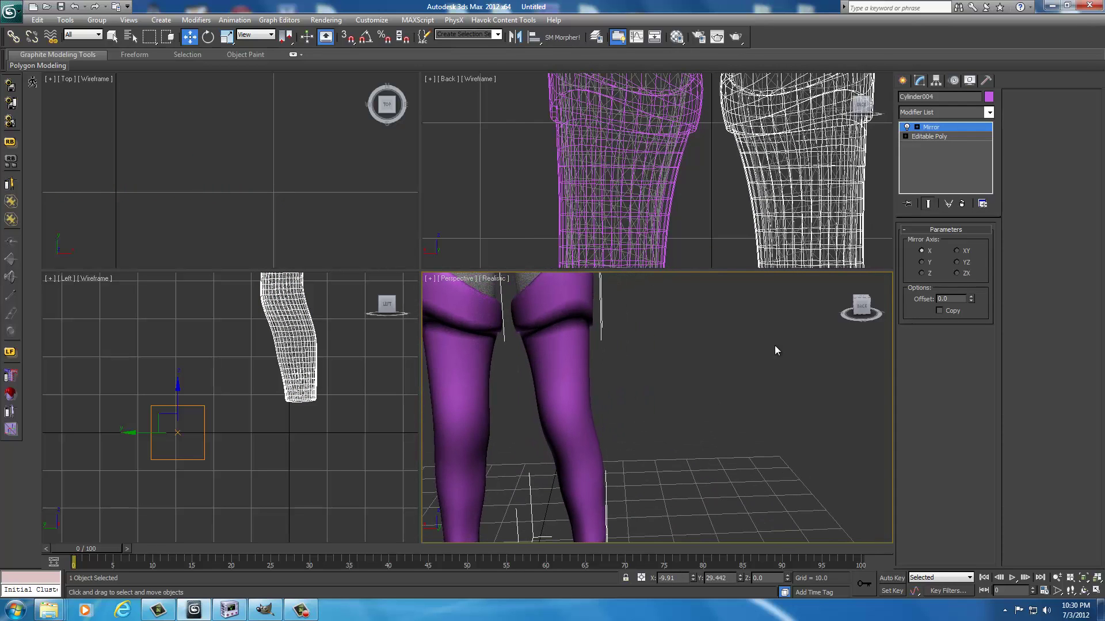
mouse_move(858, 309)
mouse_down()
mouse_move(702, 303)
mouse_move(865, 308)
mouse_up()
middle_drag(713, 417, 545, 468)
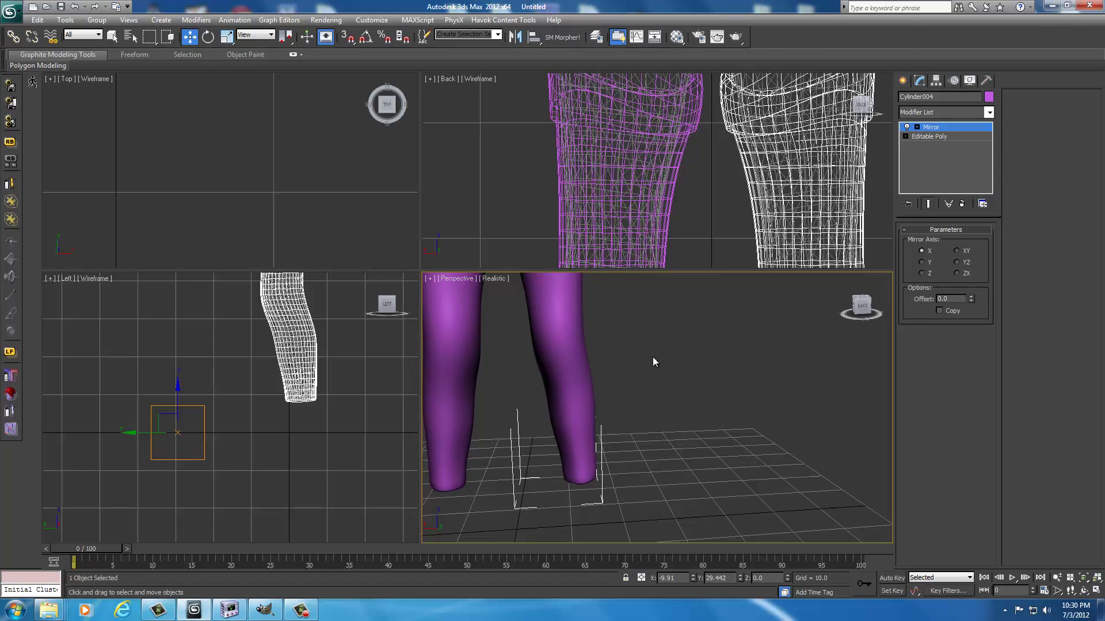
scroll(695, 211, up, 5)
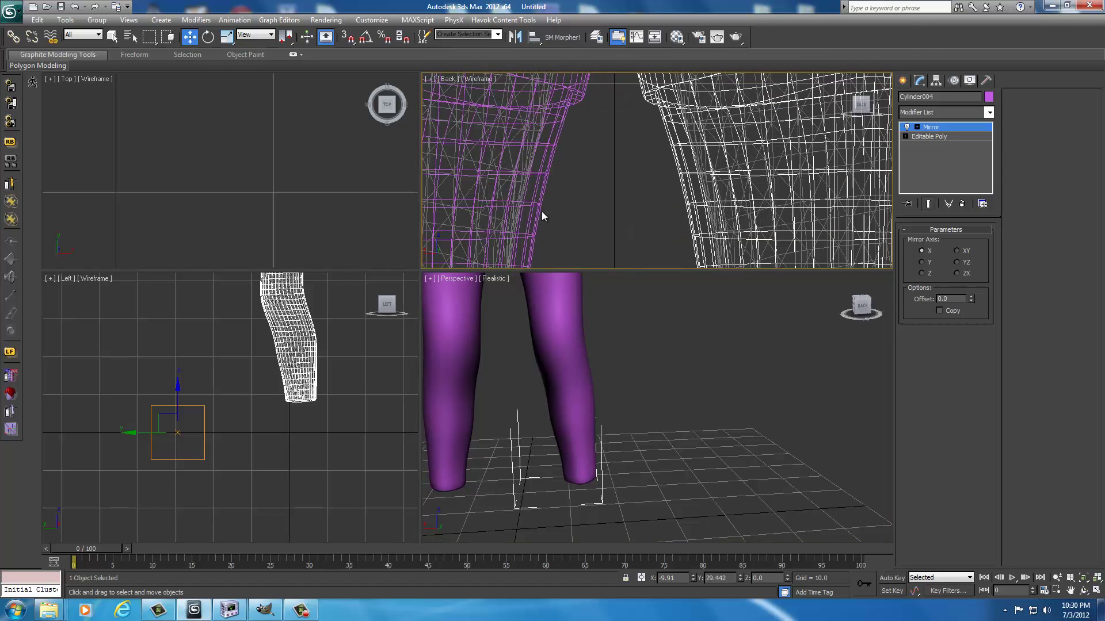
middle_drag(611, 217, 553, 231)
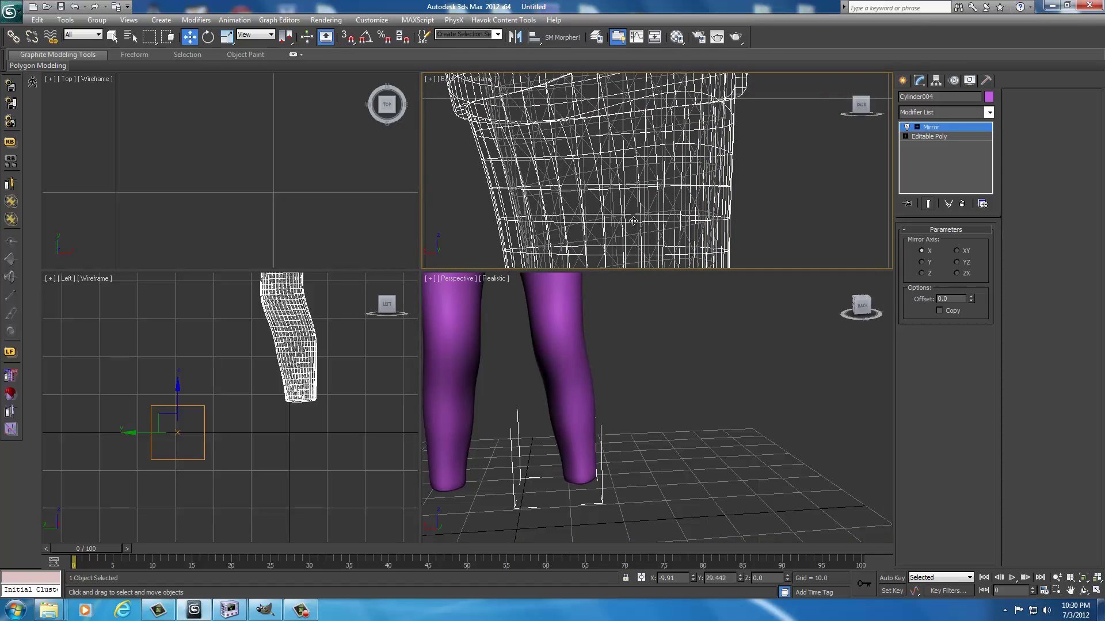
mouse_move(464, 221)
middle_down()
mouse_move(813, 221)
mouse_move(458, 223)
middle_up()
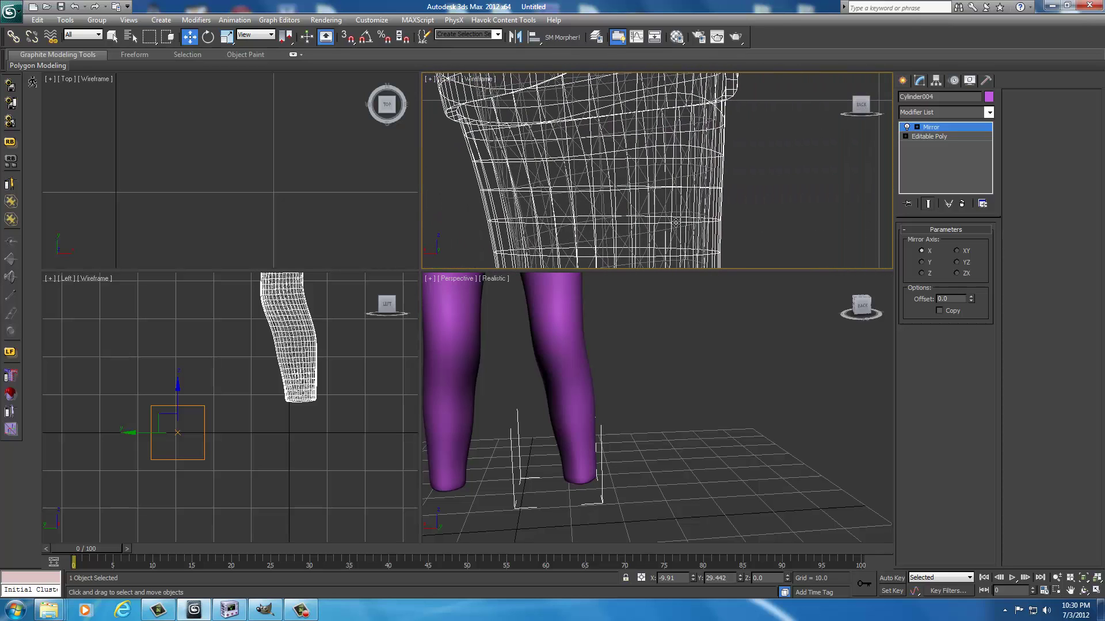
click(756, 233)
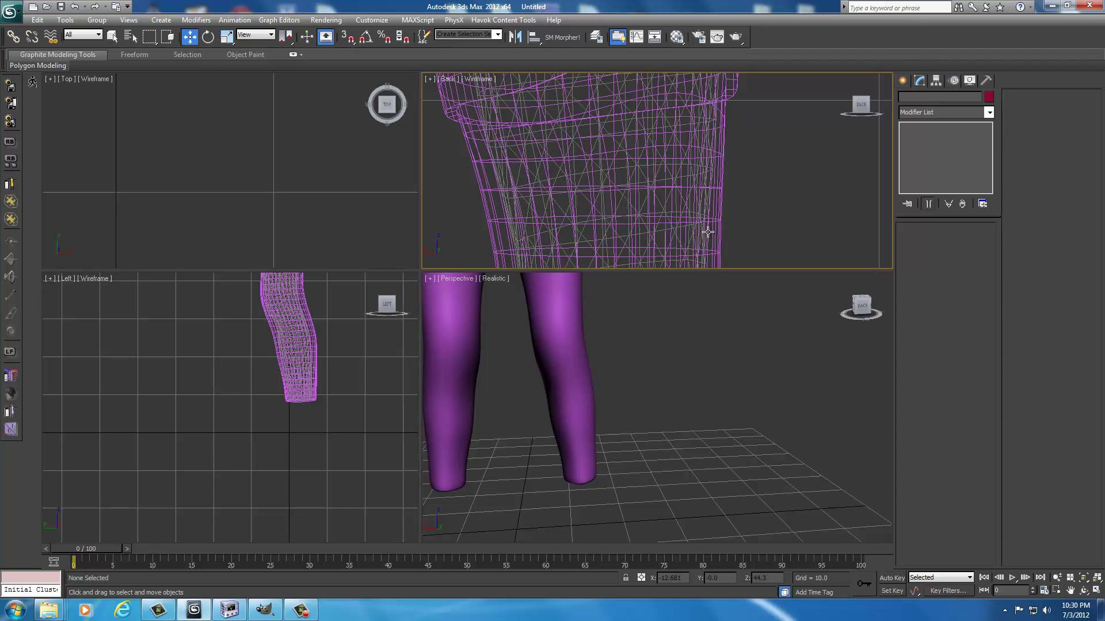
middle_drag(523, 224, 939, 217)
scroll(713, 217, down, 3)
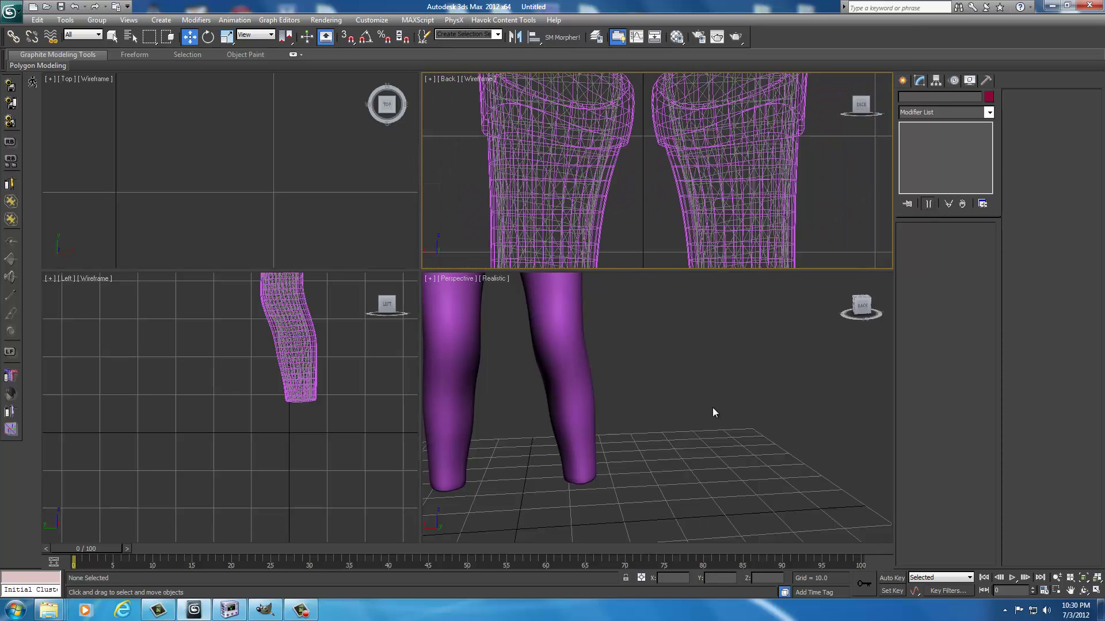
middle_drag(713, 408, 682, 419)
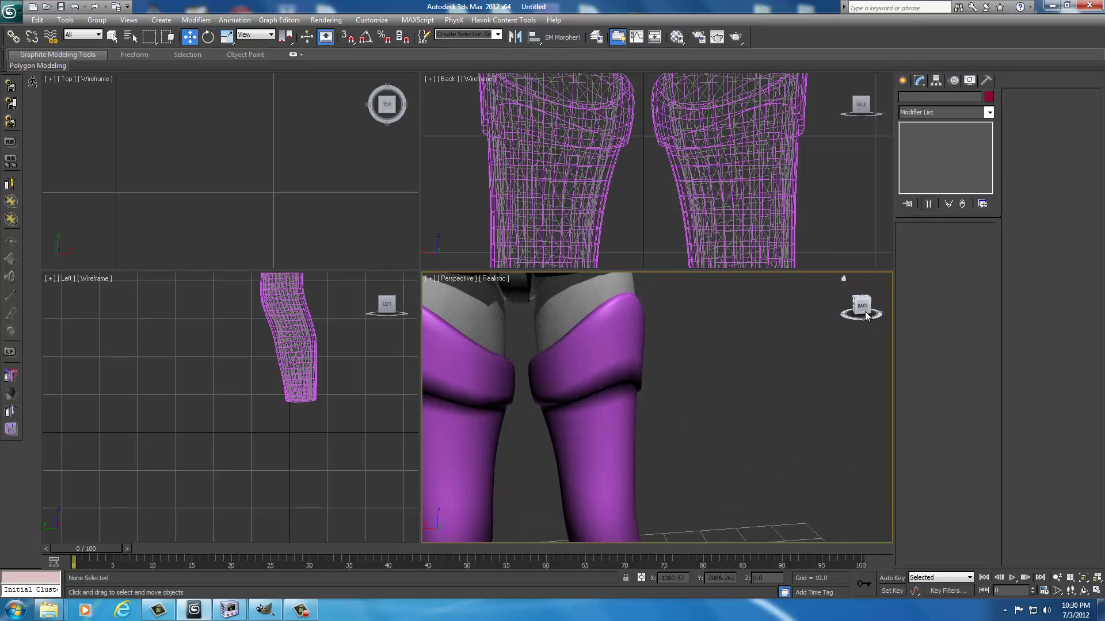
drag(865, 312, 645, 431)
- Convert the mirrored legging to an Editable Poly
click(642, 415)
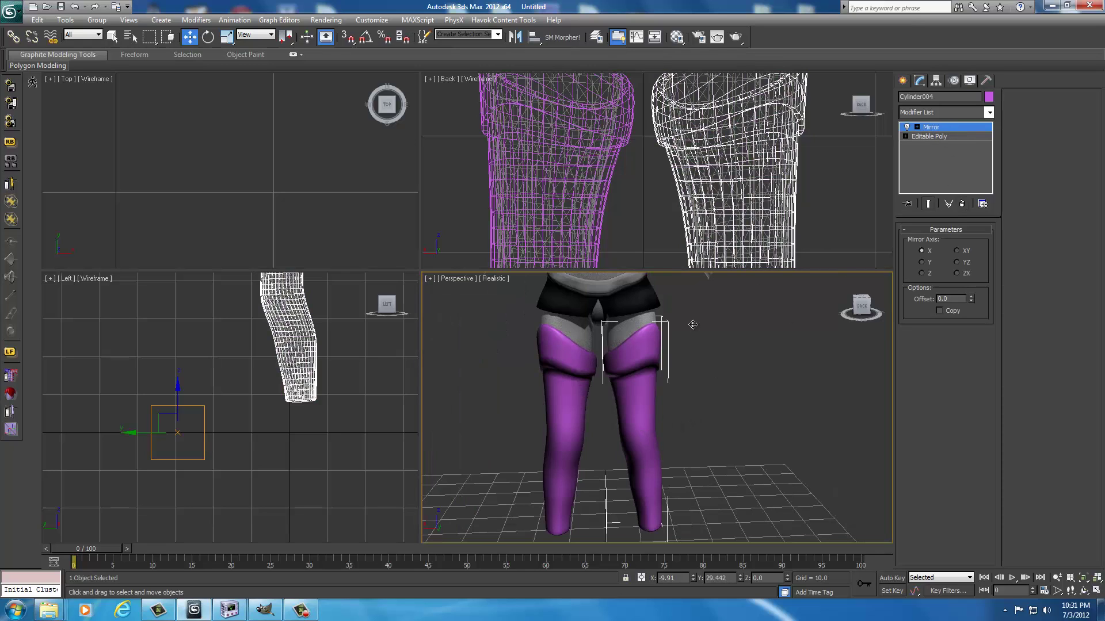
right_click(631, 403)
mouse_move(679, 509)
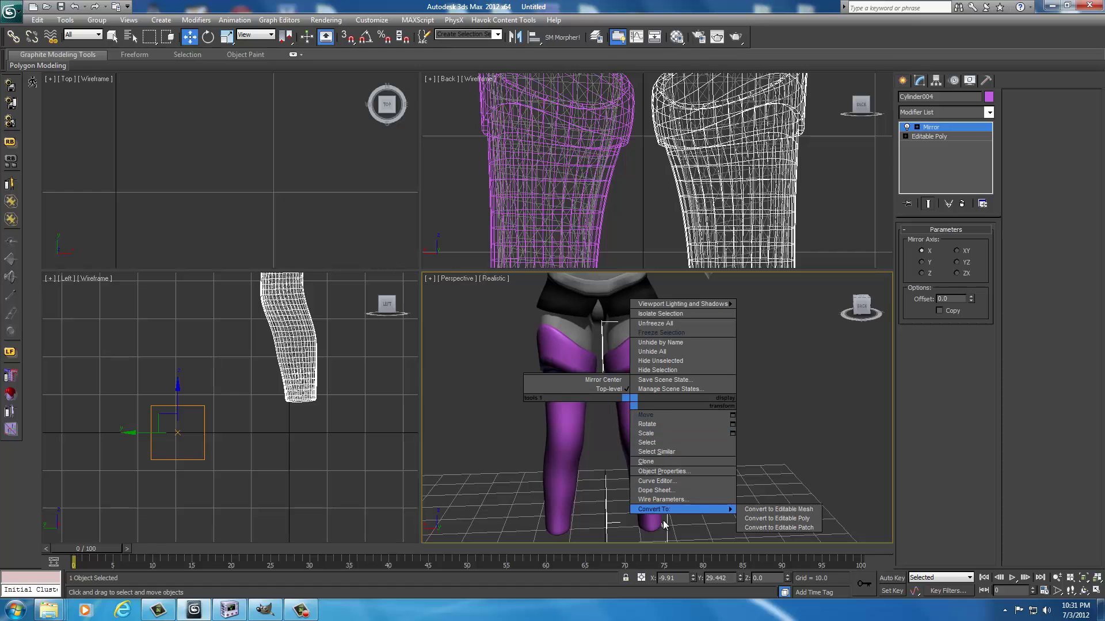
click(771, 519)
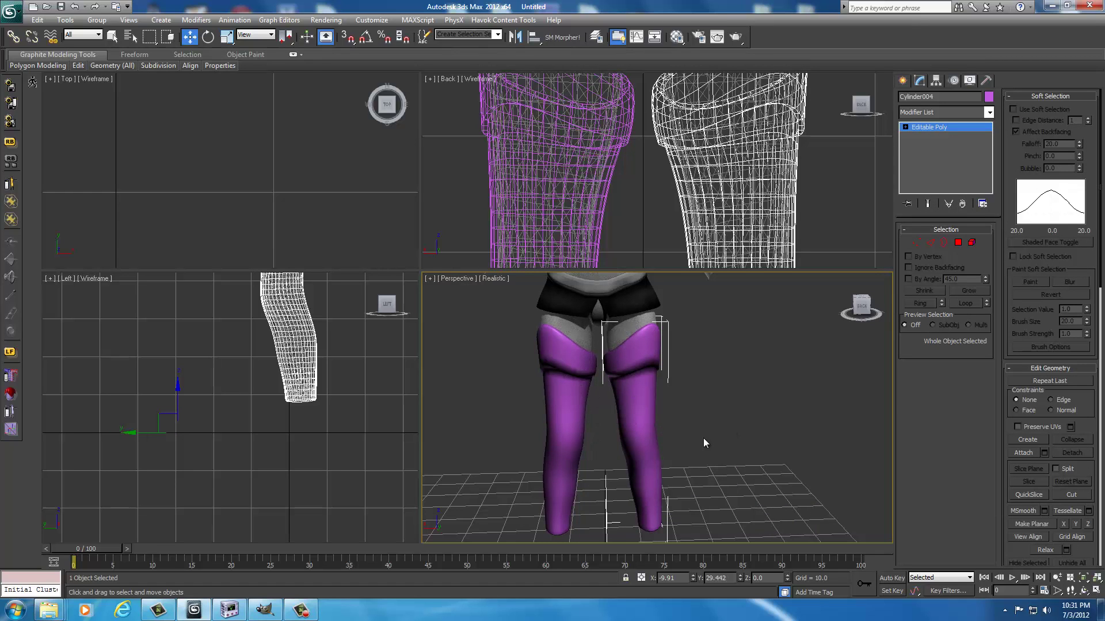
- Attach the original legging to the mirrored one so both form a single object
alt+middle_drag(703, 443, 626, 411)
click(577, 399)
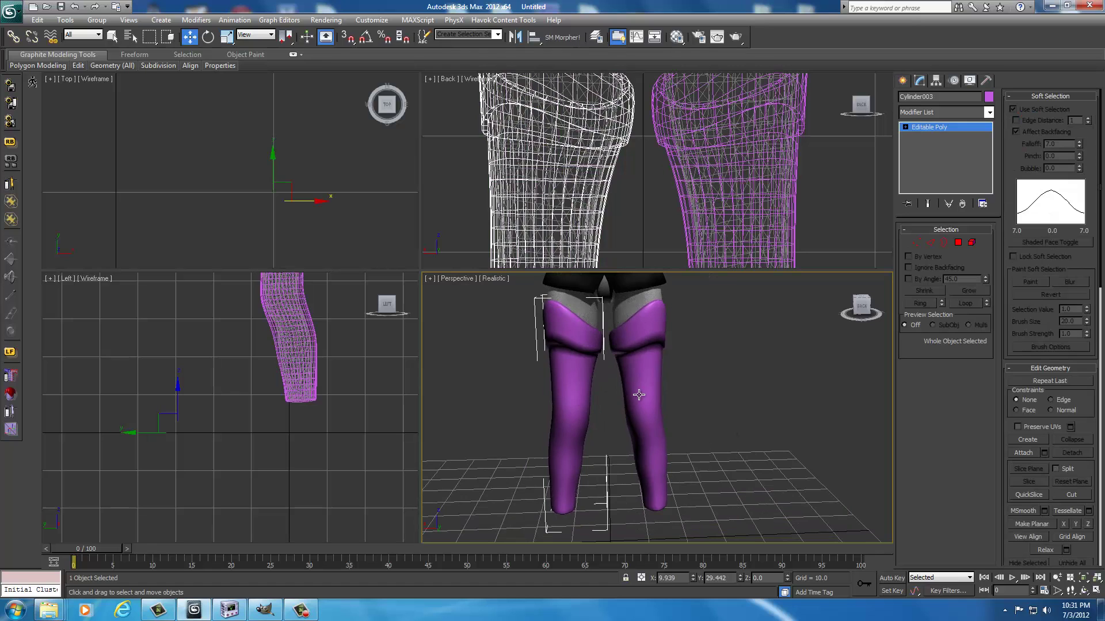
click(638, 395)
click(578, 392)
click(637, 395)
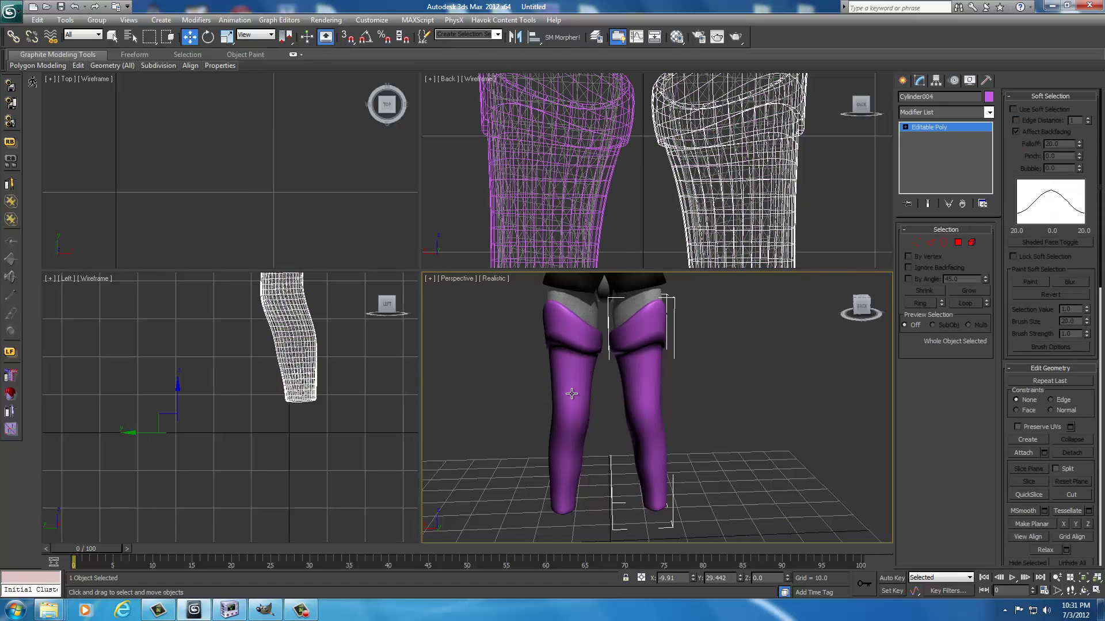
right_click(643, 396)
key(Escape)
click(1015, 451)
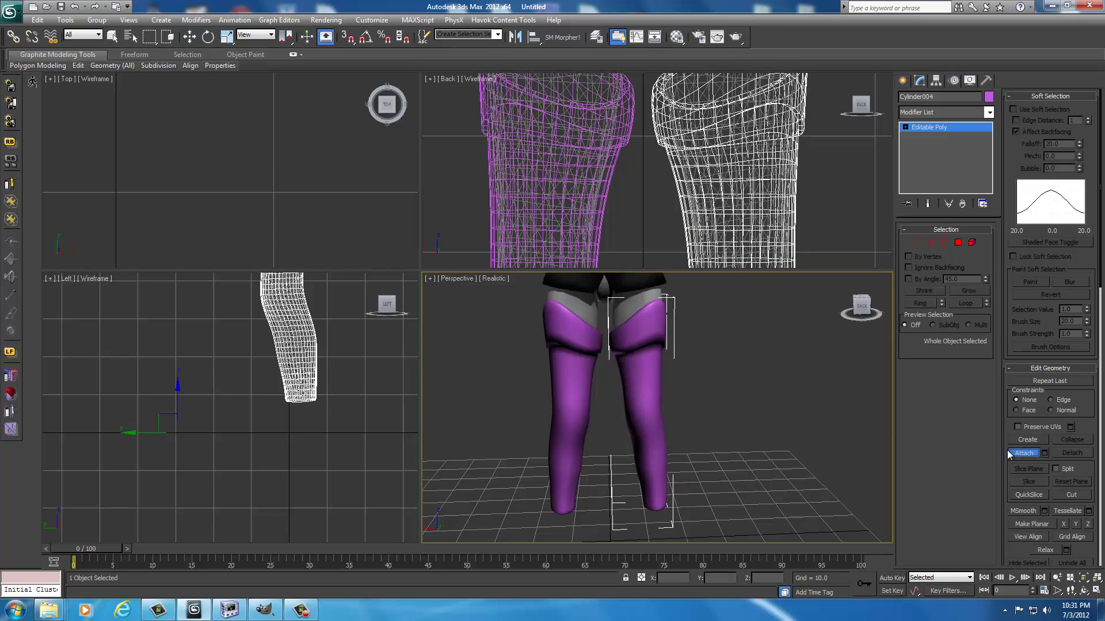
click(582, 394)
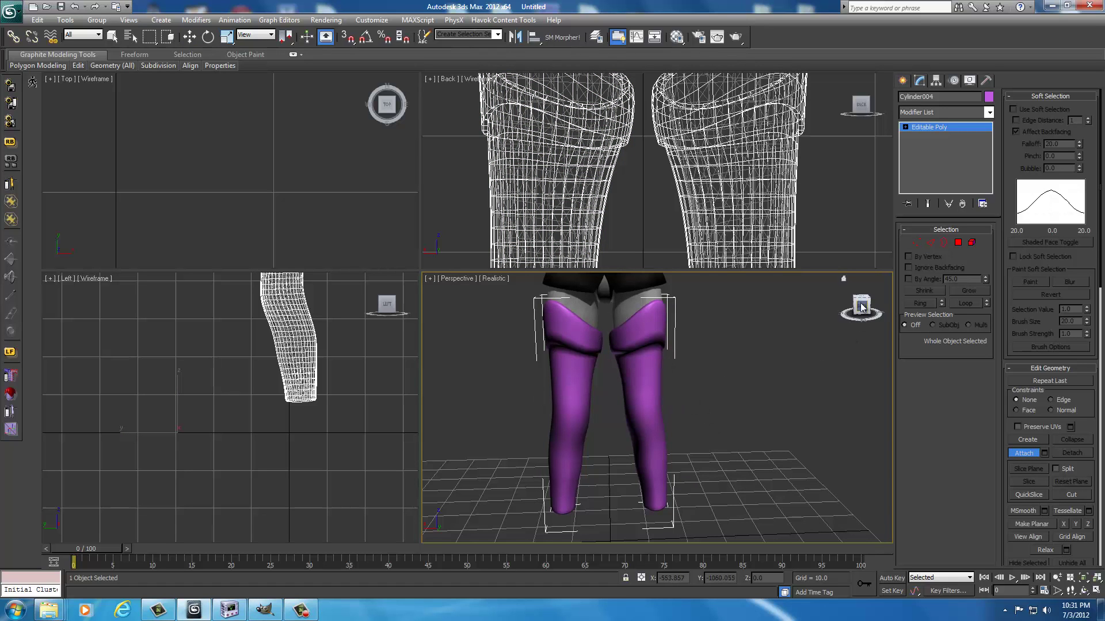
drag(861, 308, 838, 302)
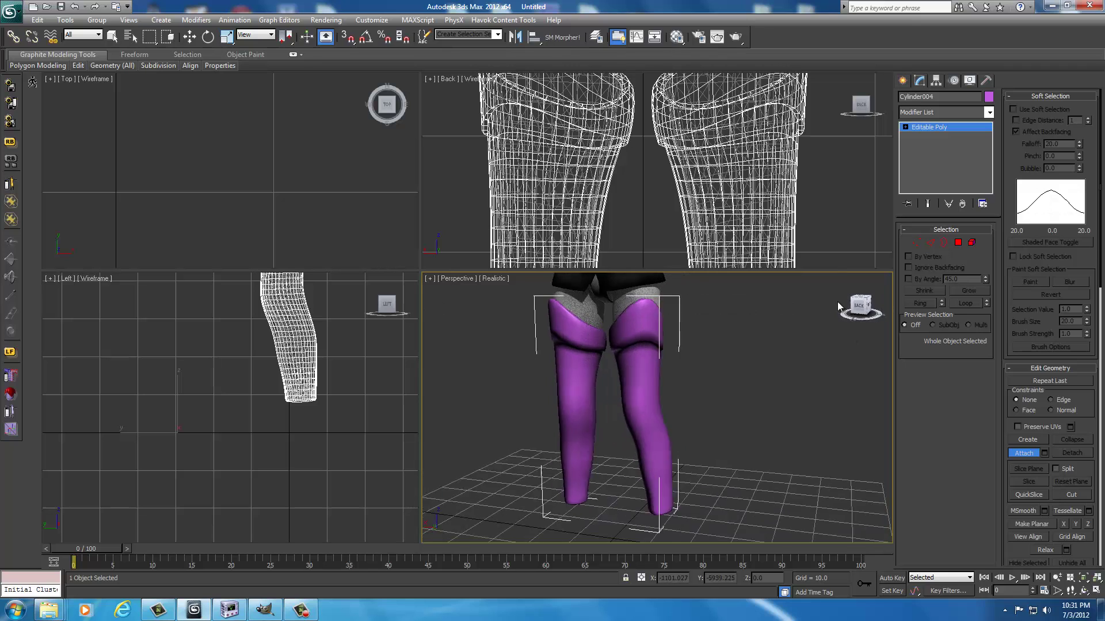
right_click(755, 425)
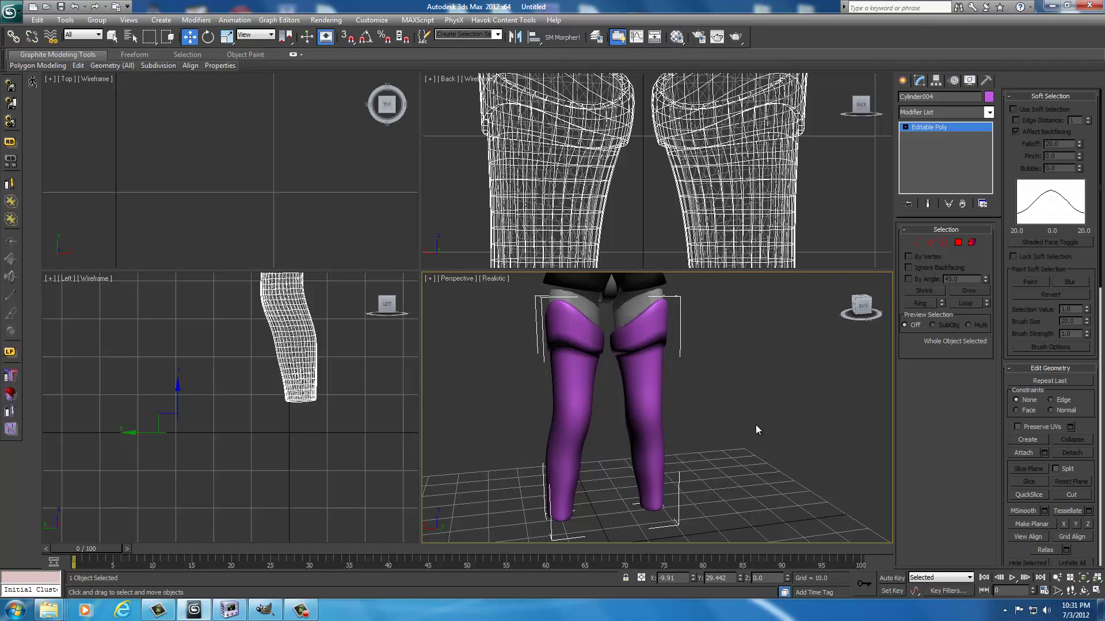
mouse_move(861, 306)
mouse_down()
mouse_move(659, 304)
mouse_move(867, 311)
mouse_up()
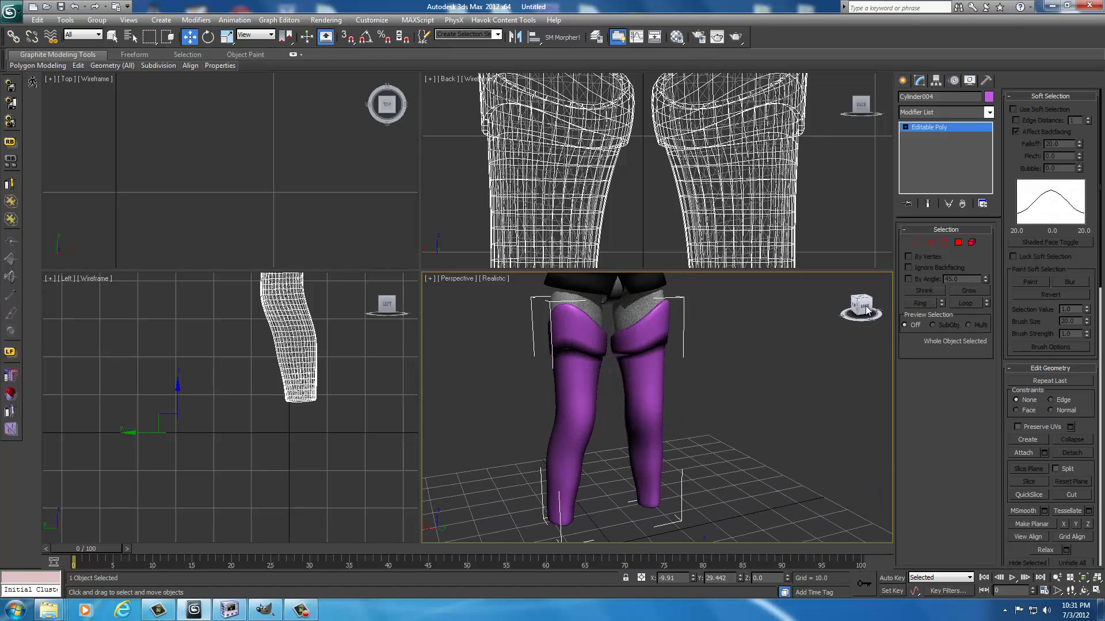
click(866, 309)
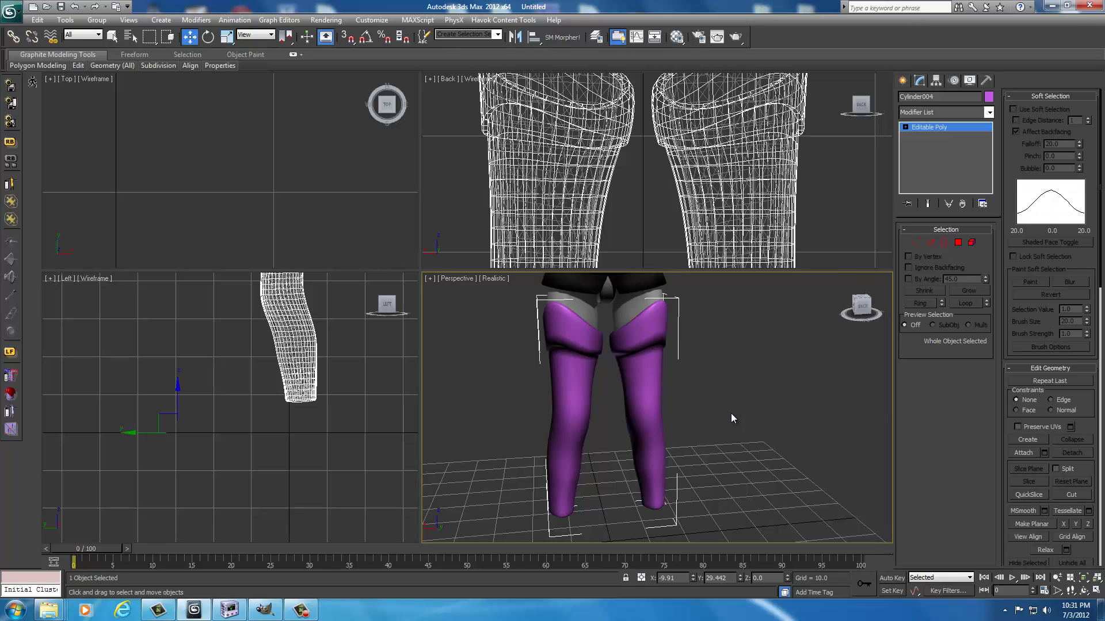
middle_drag(720, 400, 715, 454)
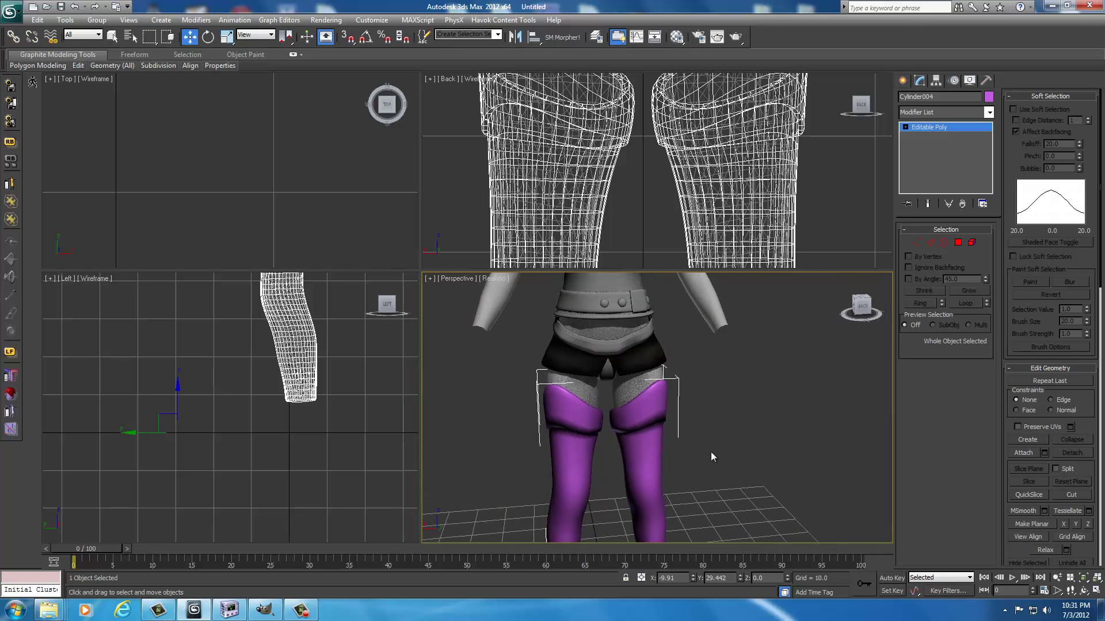
middle_drag(729, 502, 720, 402)
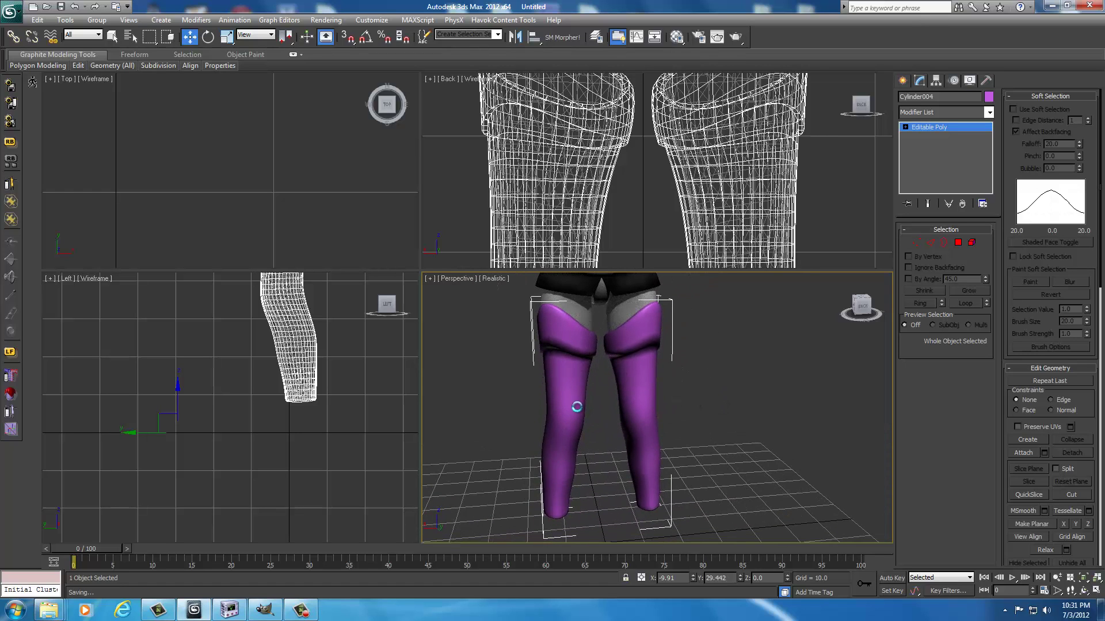
middle_drag(718, 333, 719, 474)
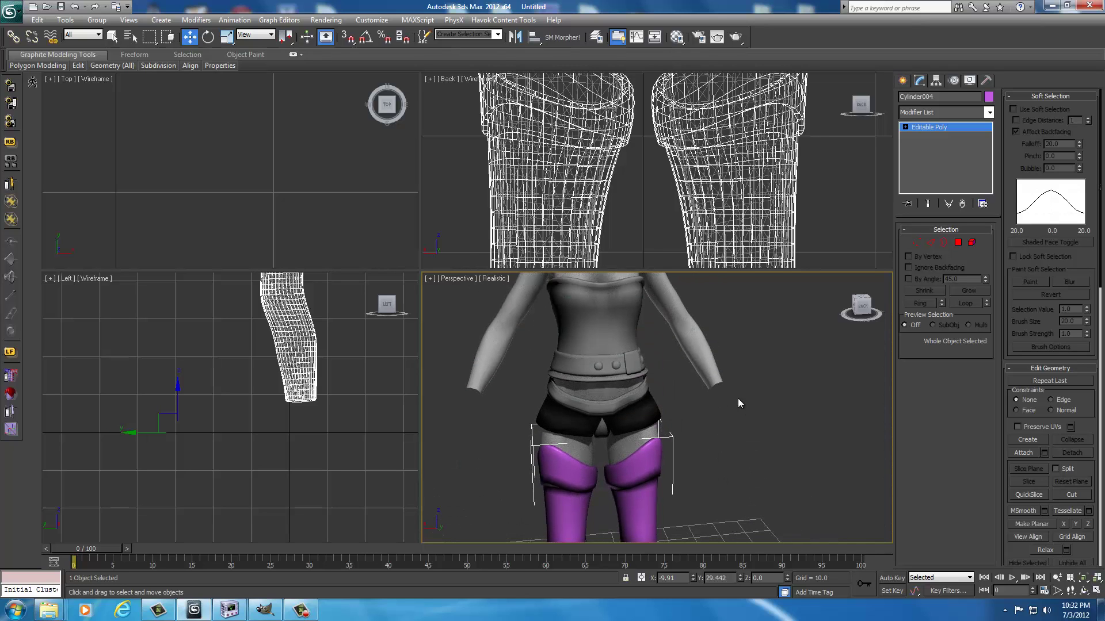
mouse_move(748, 524)
middle_down()
mouse_move(735, 510)
mouse_move(754, 433)
mouse_move(745, 409)
middle_up()
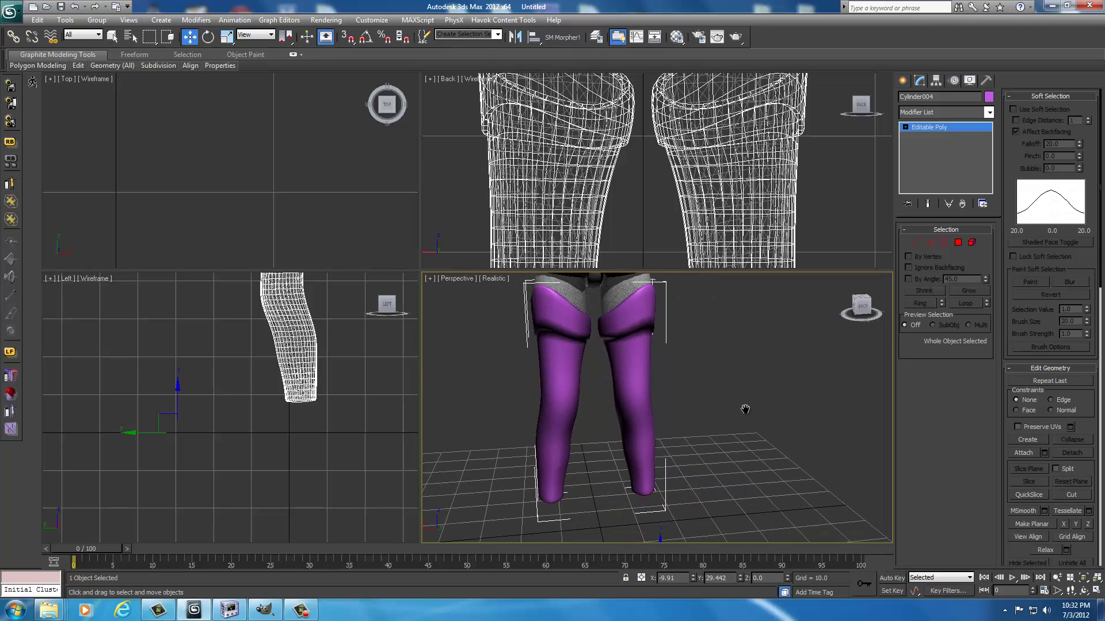